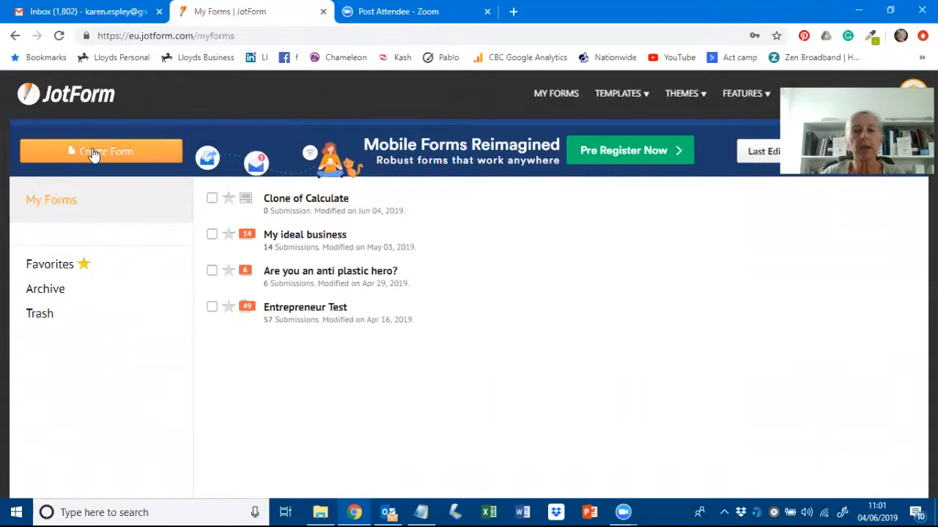
# - Create a new blank Card Form titled 'Marketing Test'
pyautogui.click(93, 153)
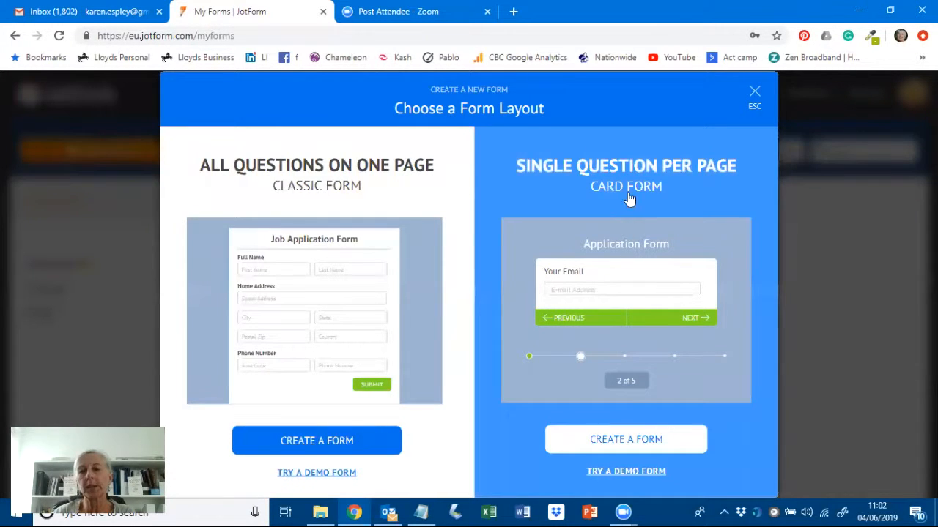
pyautogui.click(614, 445)
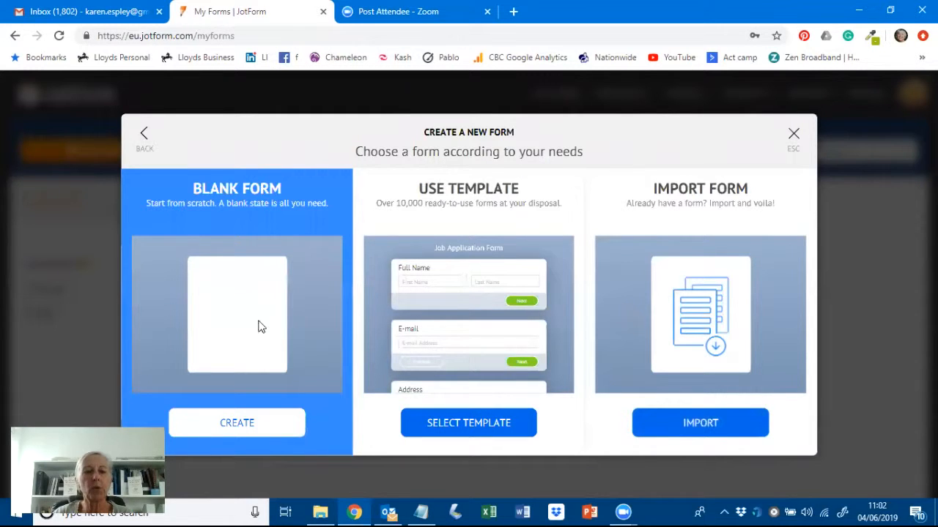
pyautogui.click(239, 428)
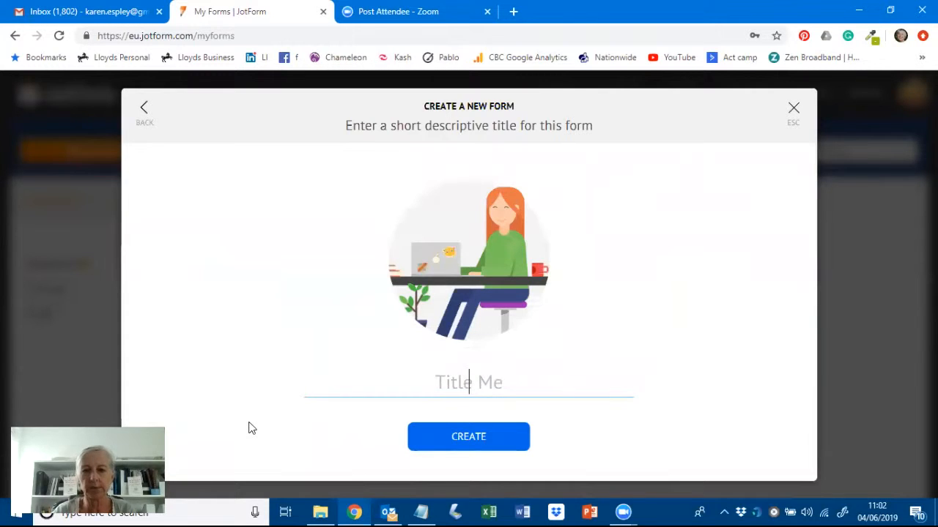
pyautogui.write('Marketing Test')
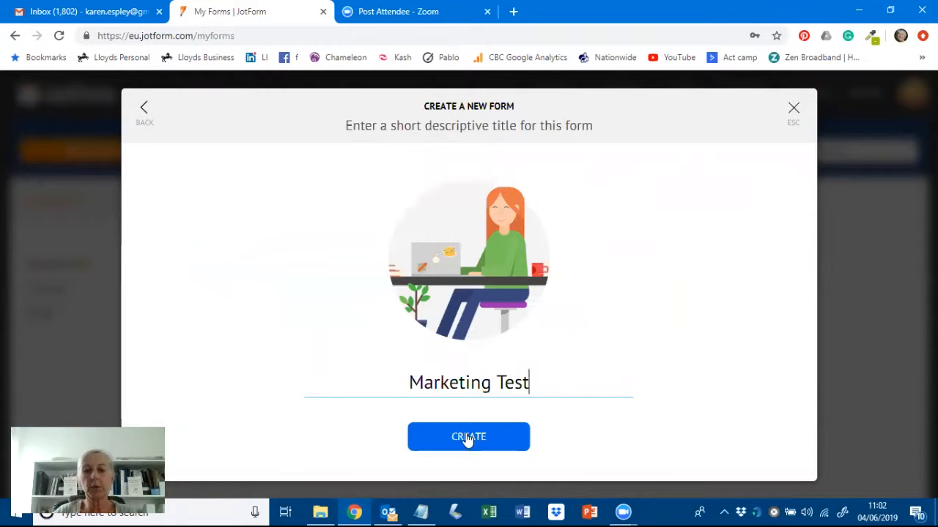
pyautogui.click(469, 439)
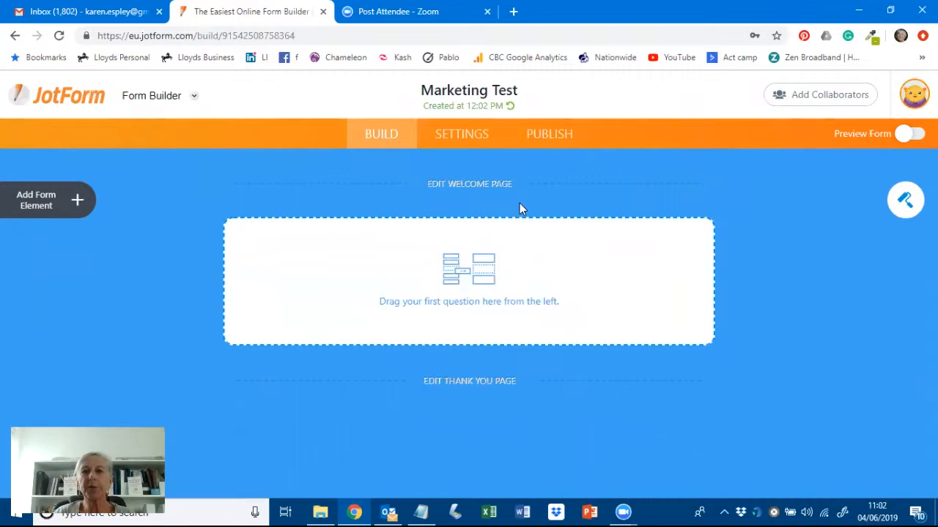
# - Add a welcome page and set its description to 'A test to show how this works.'
pyautogui.click(481, 191)
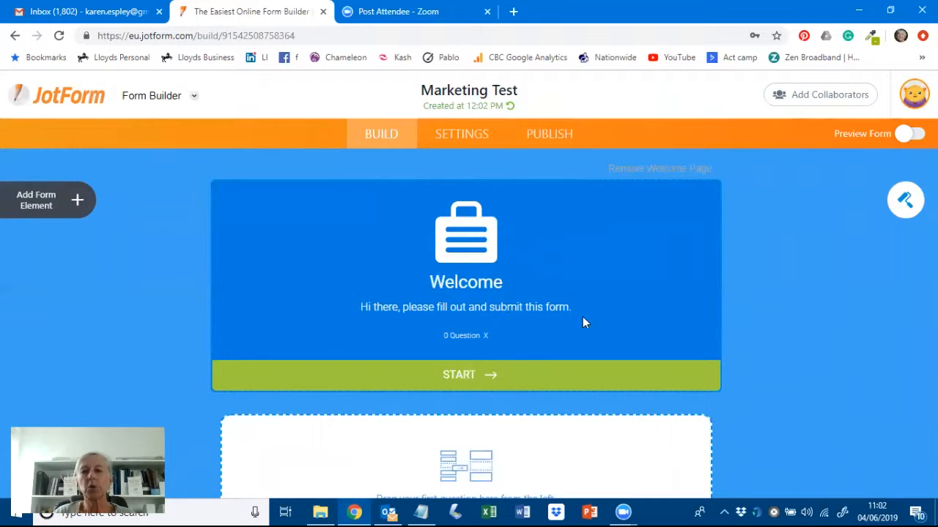
pyautogui.click(352, 308)
pyautogui.write('A t')
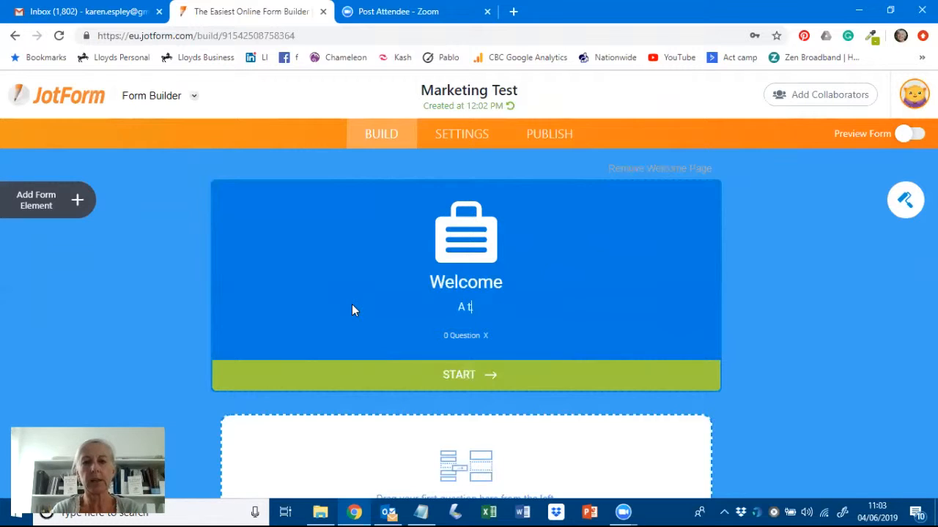
pyautogui.write('est to show ho')
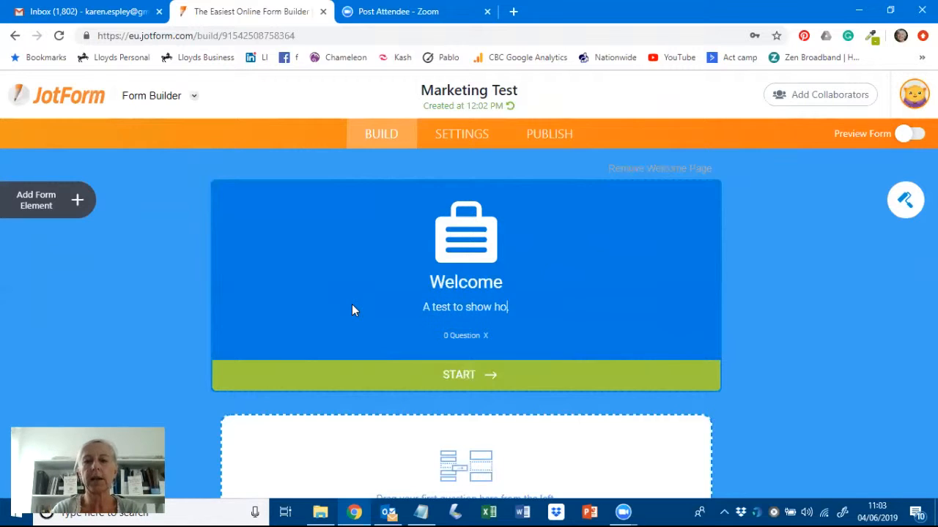
pyautogui.write('w this works.')
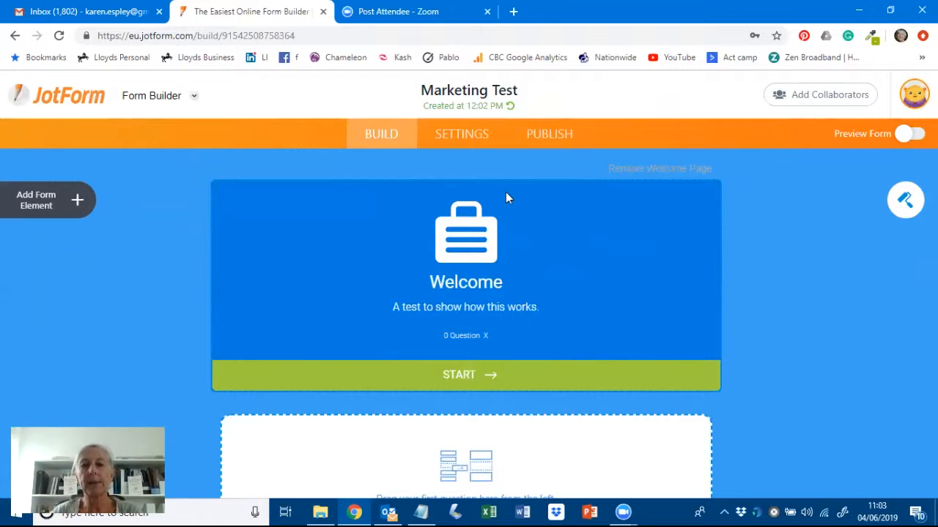
# - Replace the welcome briefcase image with 'Mini logo no background' from the Chameleon logos folder
pyautogui.click(465, 236)
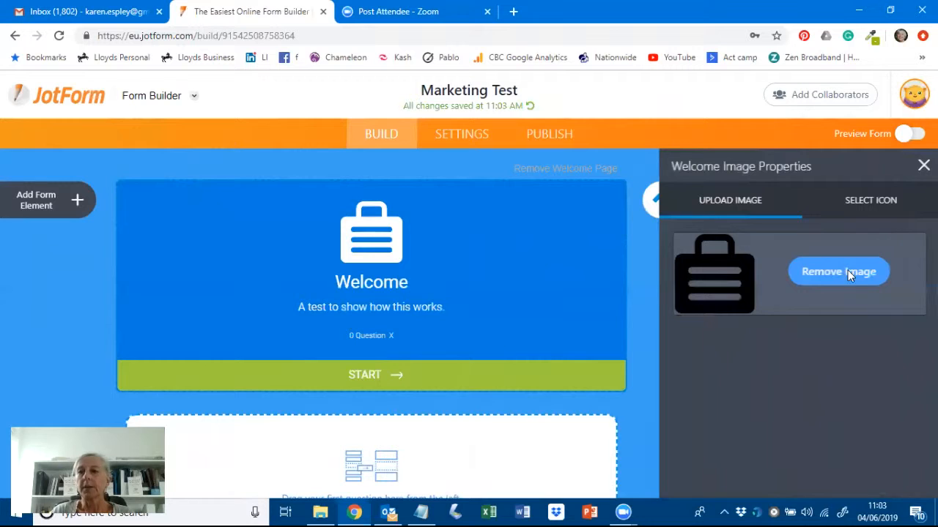
pyautogui.click(843, 277)
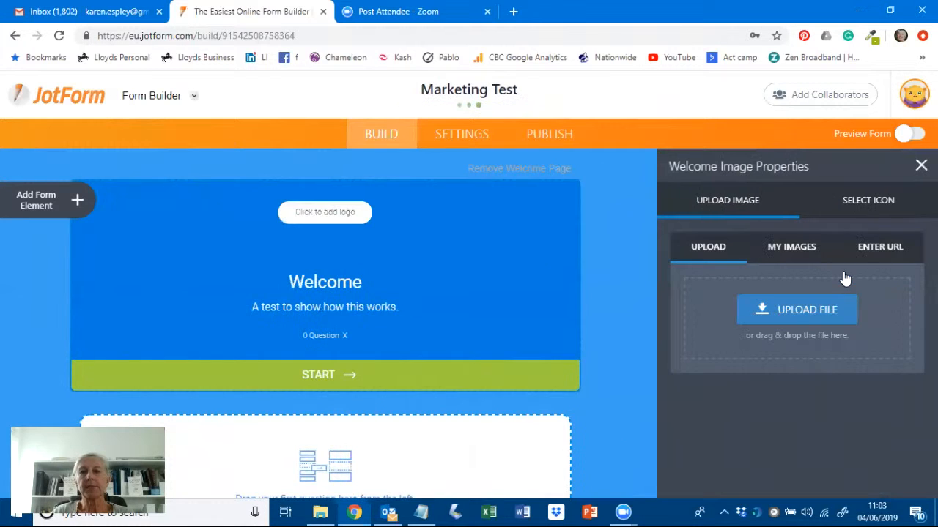
pyautogui.click(792, 309)
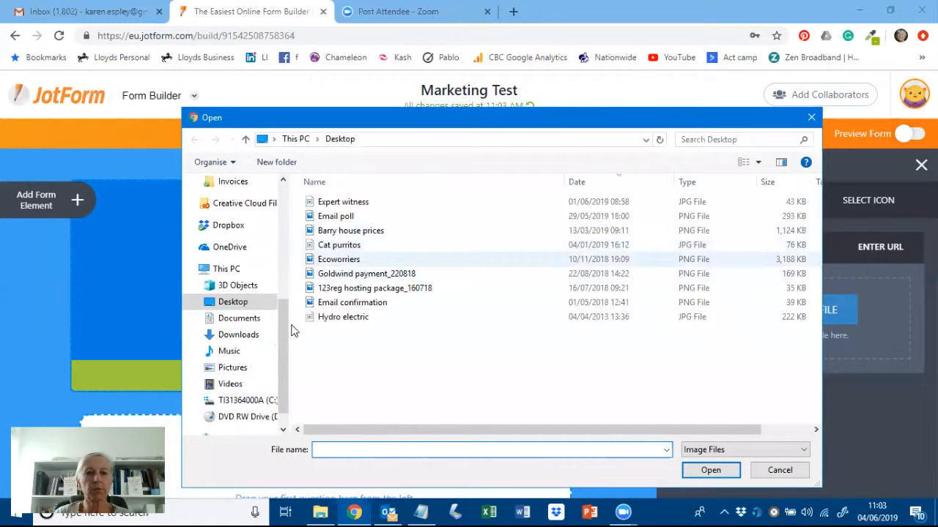
pyautogui.moveTo(281, 327); pyautogui.dragTo(288, 223)
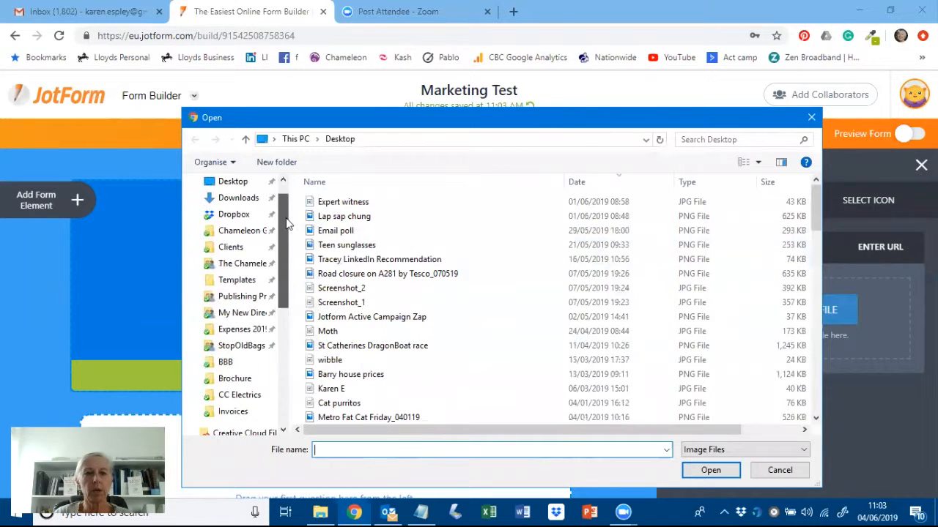
pyautogui.click(241, 231)
pyautogui.doubleClick(337, 331)
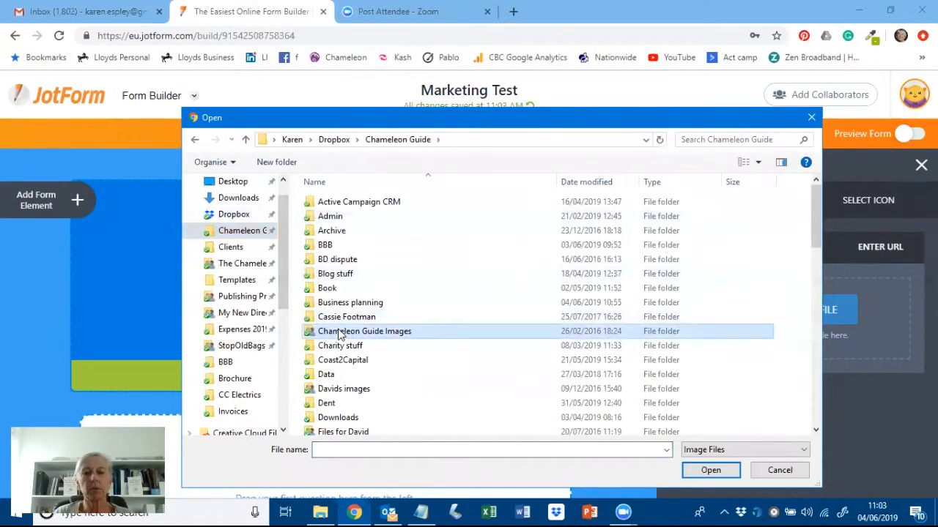
pyautogui.doubleClick(417, 224)
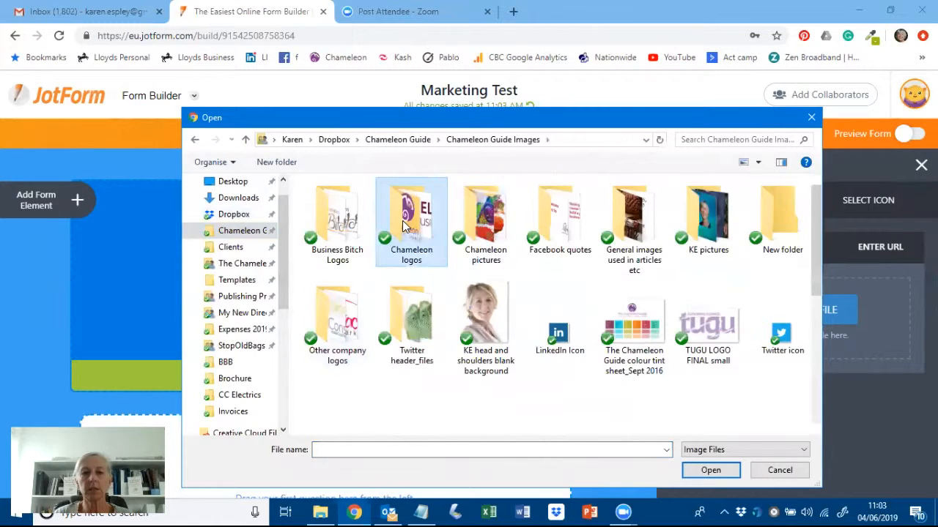
pyautogui.scroll(-3, 503, 293)
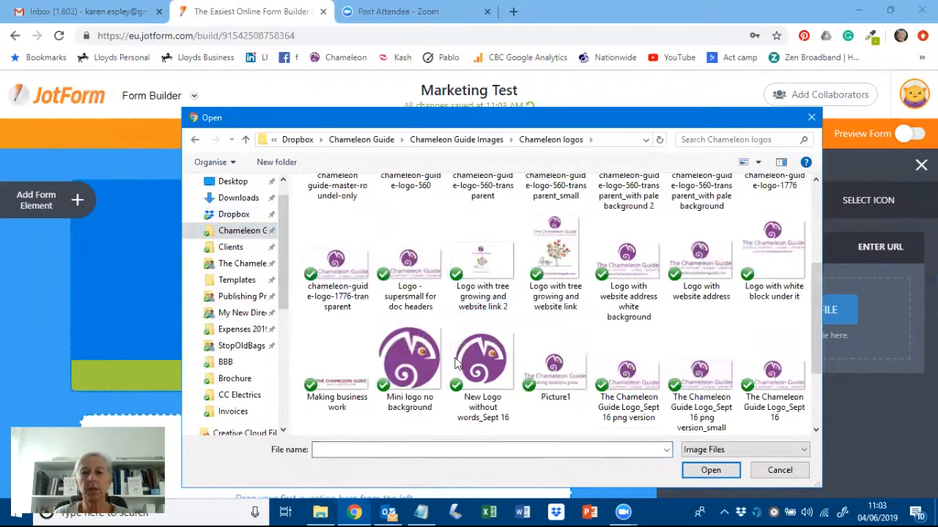
pyautogui.click(409, 366)
pyautogui.click(709, 471)
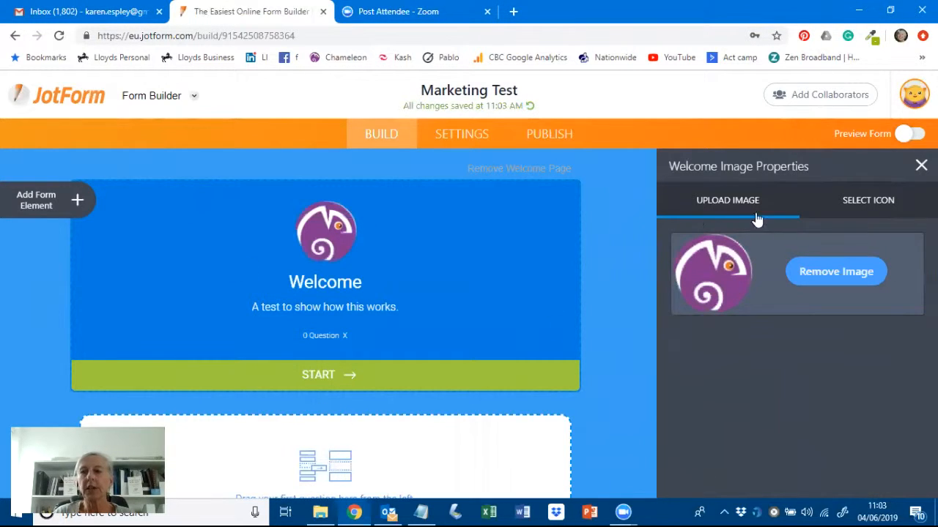
pyautogui.click(921, 165)
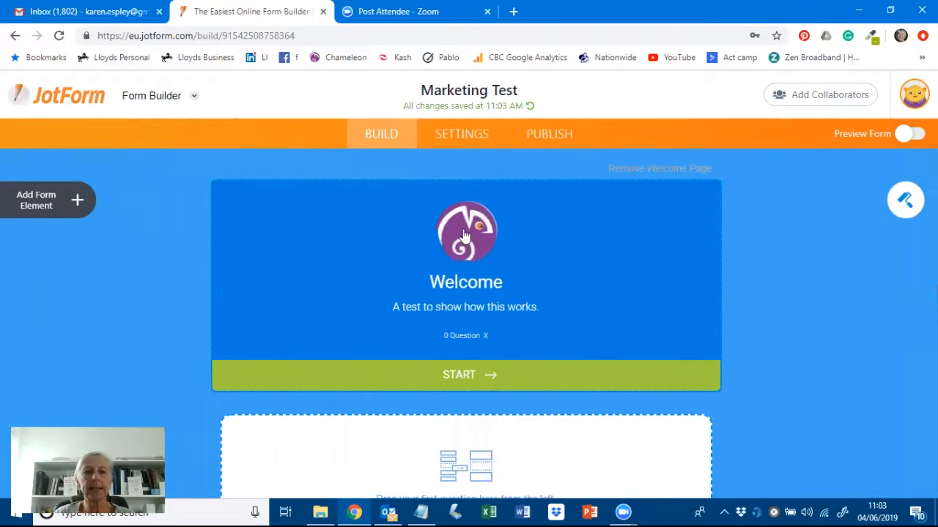
# - Add a Heading element to the form and title it 'Marketing'
pyautogui.scroll(-2, 769, 268)
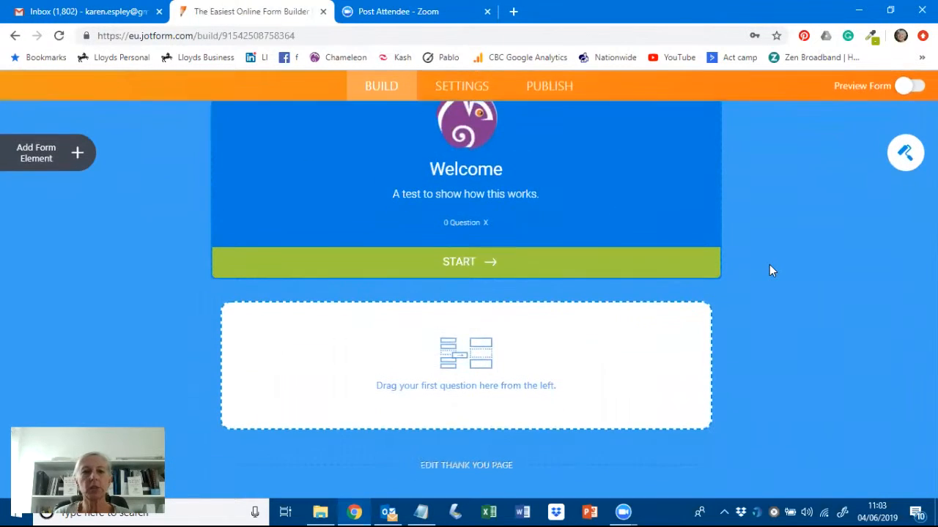
pyautogui.click(37, 152)
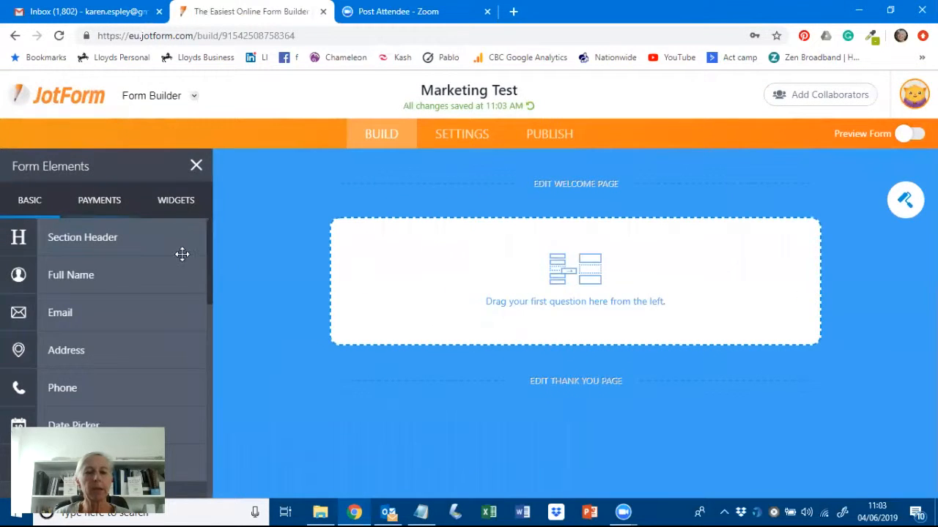
pyautogui.scroll(-2, 165, 310)
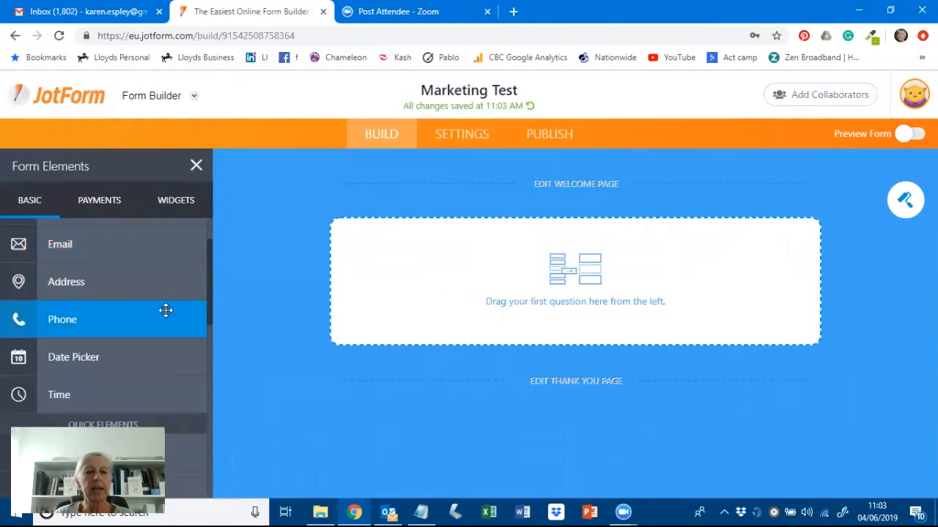
pyautogui.scroll(-7, 164, 307)
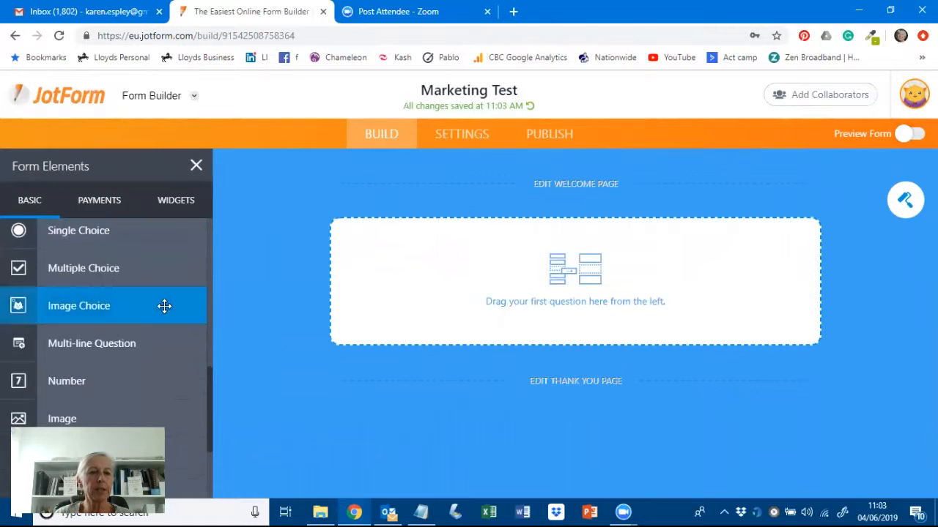
pyautogui.scroll(9, 164, 306)
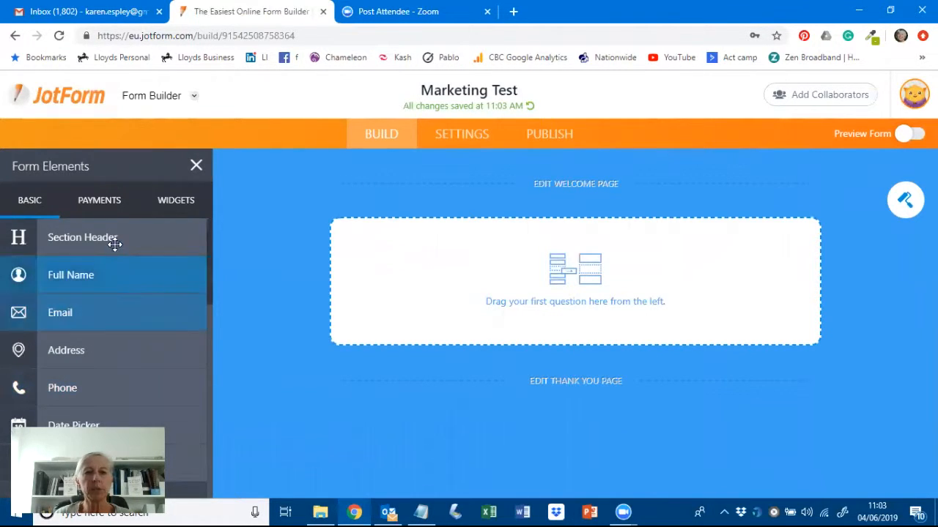
pyautogui.moveTo(107, 237); pyautogui.dragTo(575, 253)
pyautogui.click(581, 253)
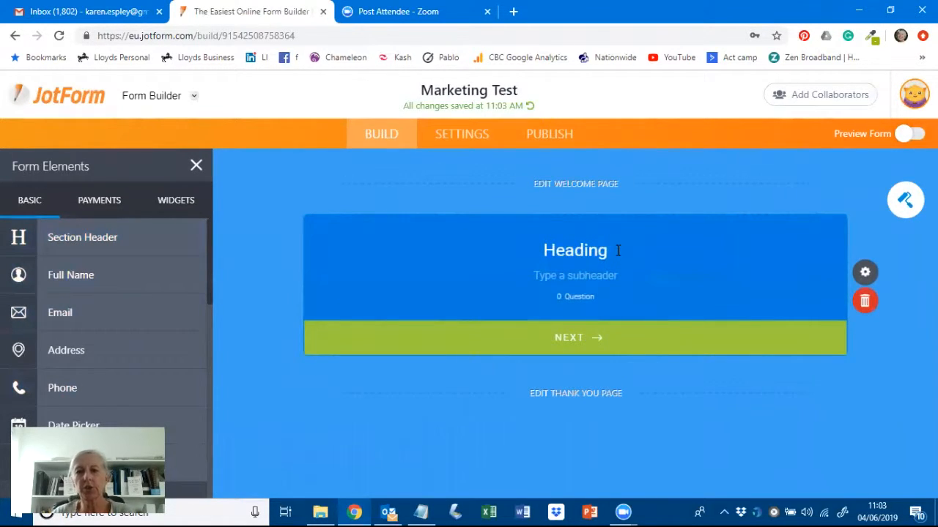
pyautogui.write('Mark')
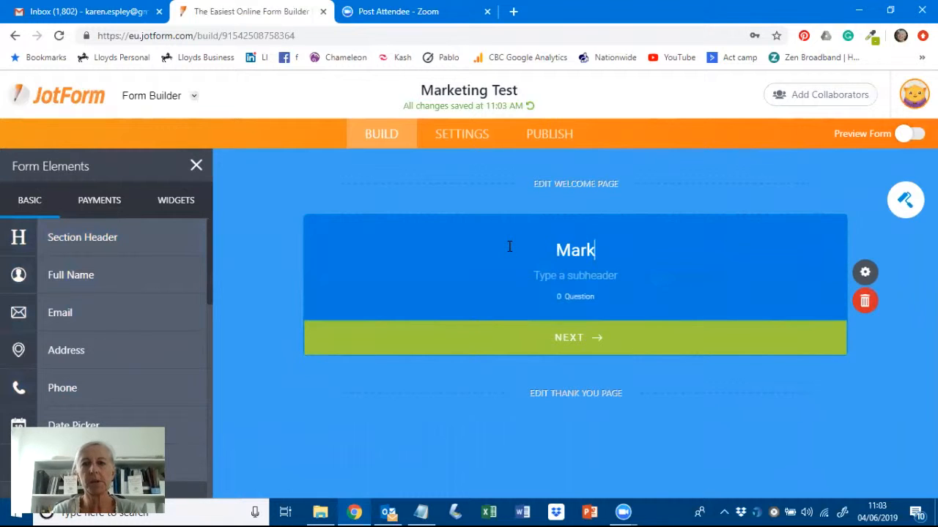
pyautogui.write('eting')
# - Write the subheader 'This quick test measures how effective your marketing activities are'
pyautogui.press('Tab')
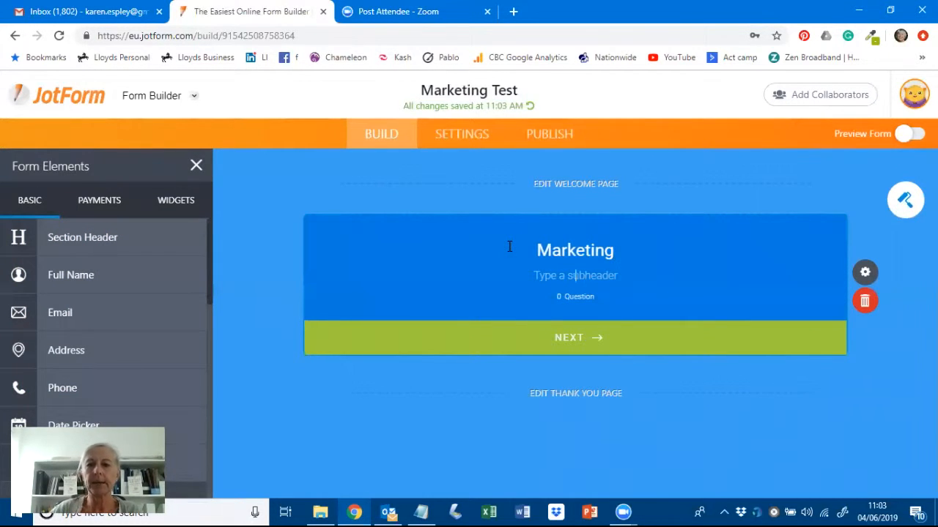
pyautogui.write('H')
pyautogui.press('BackSpace')
pyautogui.write('This quie')
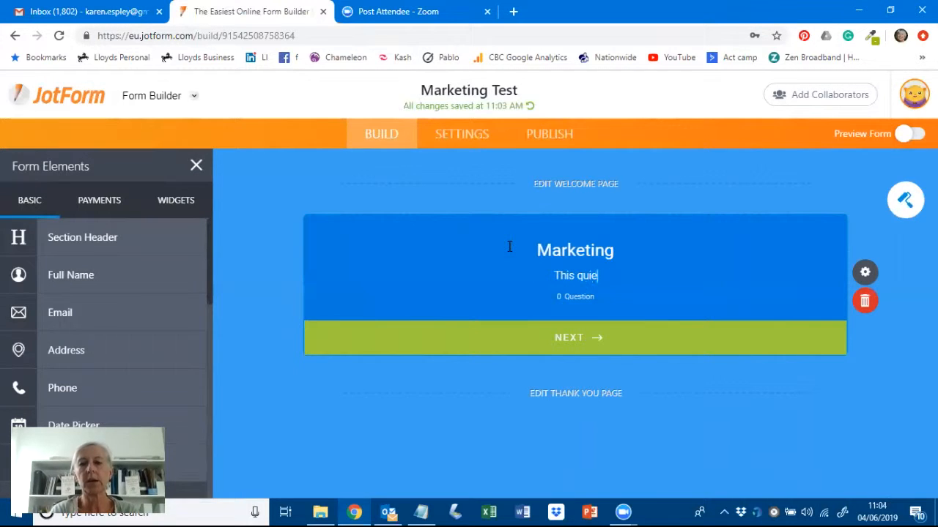
pyautogui.press('BackSpace')
pyautogui.write('ck ')
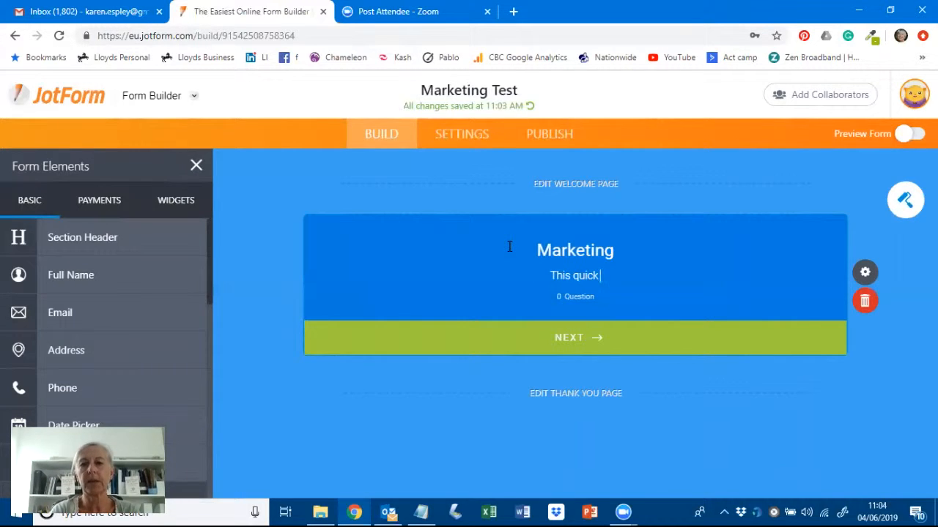
pyautogui.write('test measurew')
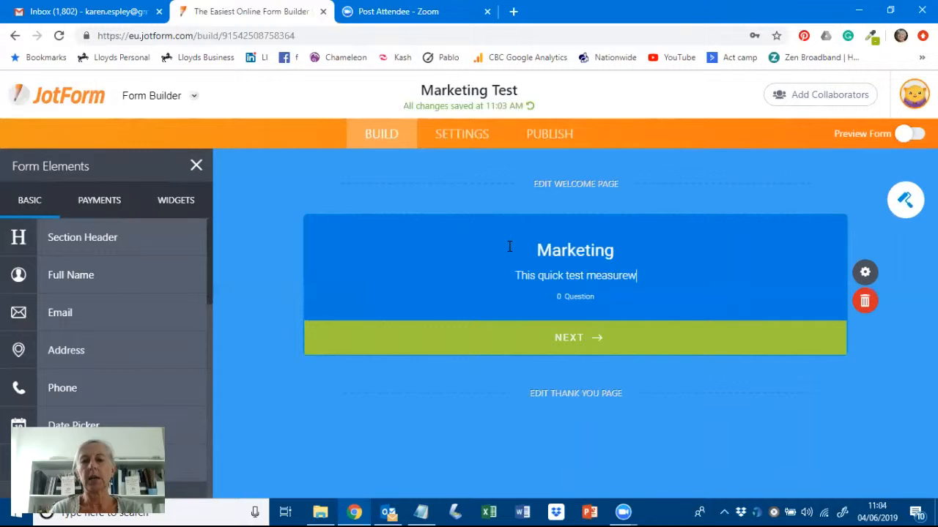
pyautogui.press('BackSpace')
pyautogui.write('s how e')
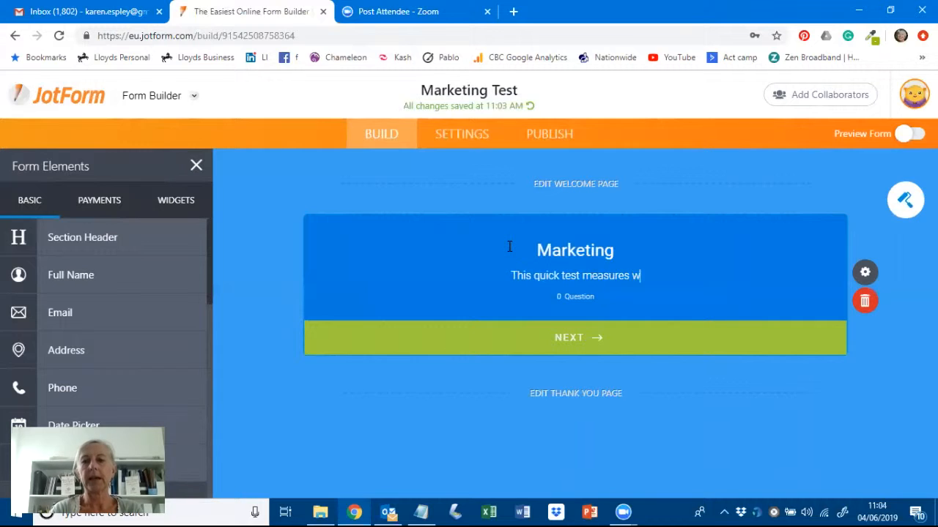
pyautogui.write('ffecgtive')
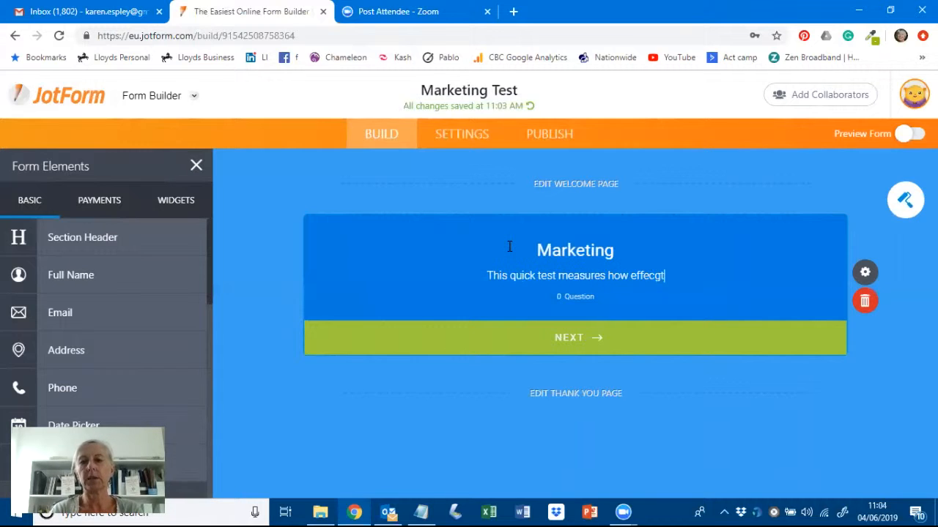
pyautogui.press('BackSpace')
pyautogui.press('BackSpace')
pyautogui.press('BackSpace')
pyautogui.press('BackSpace')
pyautogui.press('BackSpace')
pyautogui.write('tive your ')
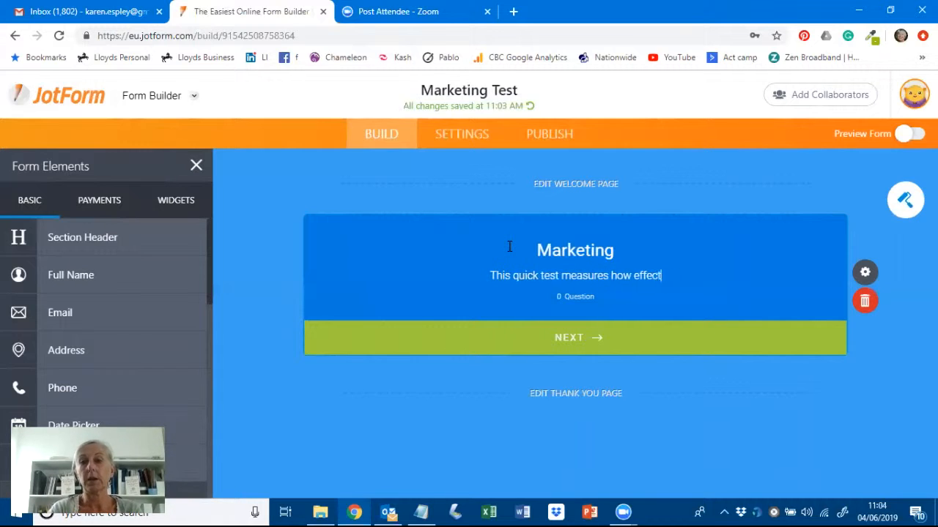
pyautogui.write('mark')
pyautogui.press('BackSpace')
pyautogui.write('rketing acgtiv')
pyautogui.press('BackSpace')
pyautogui.press('BackSpace')
pyautogui.press('BackSpace')
pyautogui.press('BackSpace')
pyautogui.write('tivit')
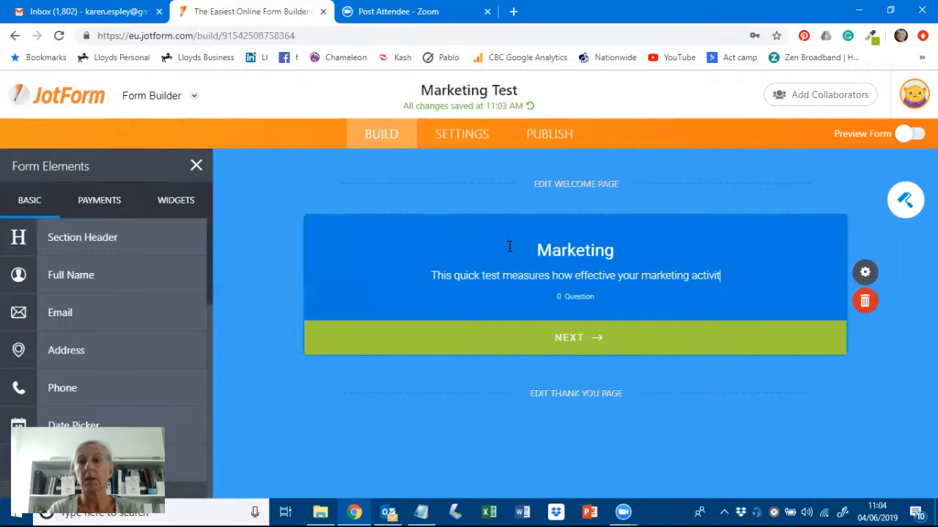
pyautogui.write('ies are')
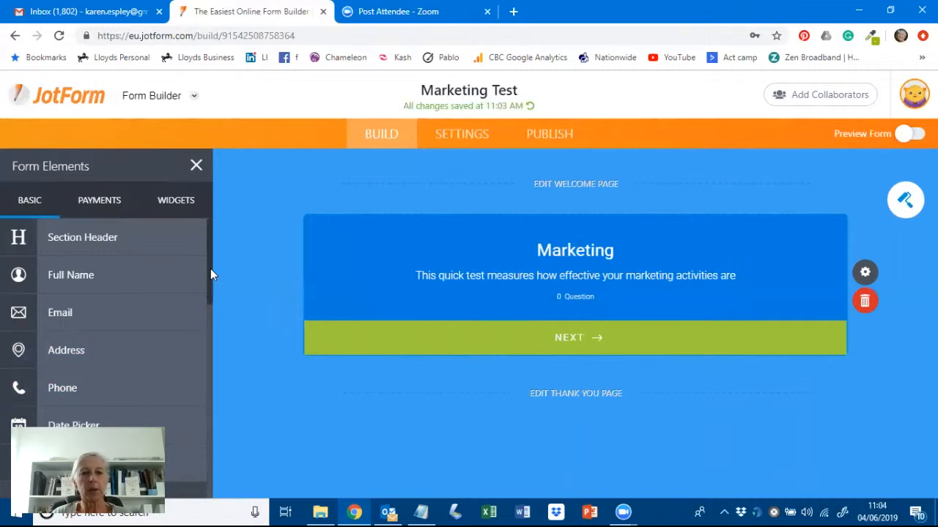
# - Add a Yes/No question titled 'I know who my ideal client is', pasted from Notepad
pyautogui.moveTo(207, 276); pyautogui.dragTo(208, 388)
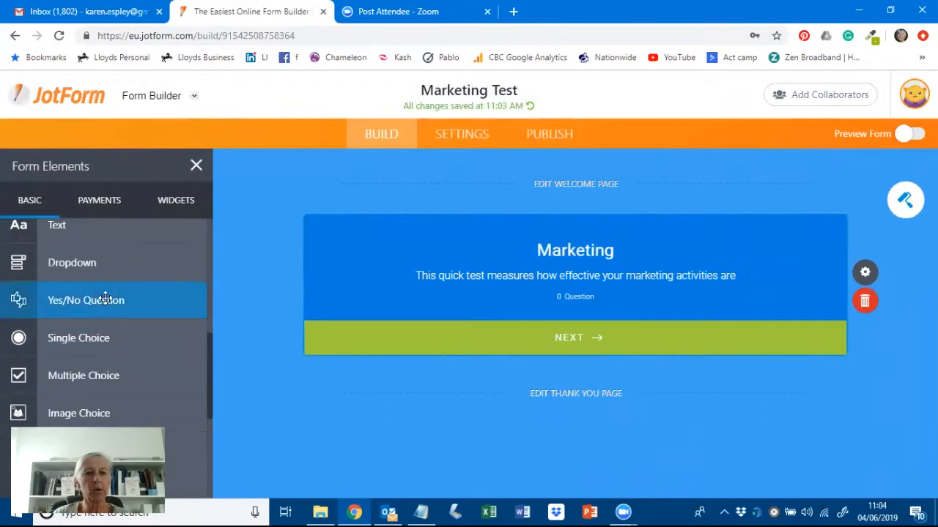
pyautogui.moveTo(94, 298); pyautogui.dragTo(548, 362)
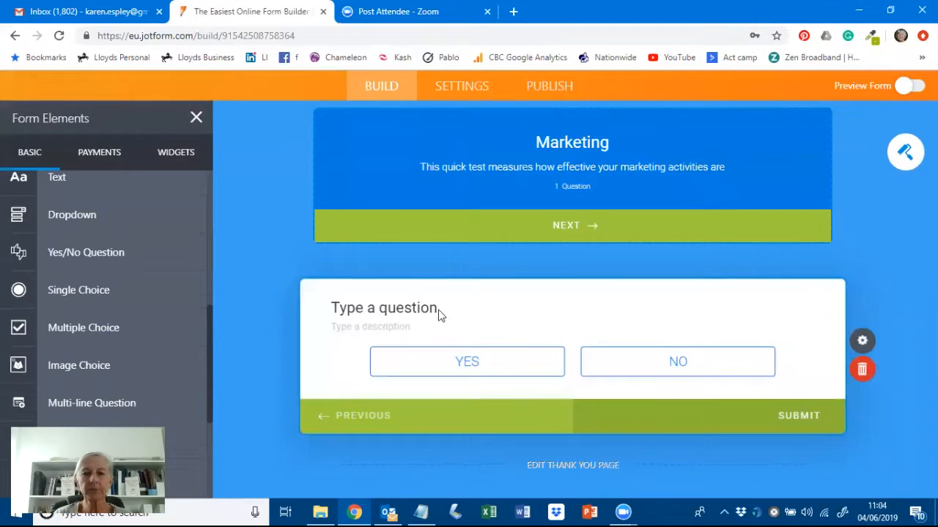
pyautogui.moveTo(418, 510)
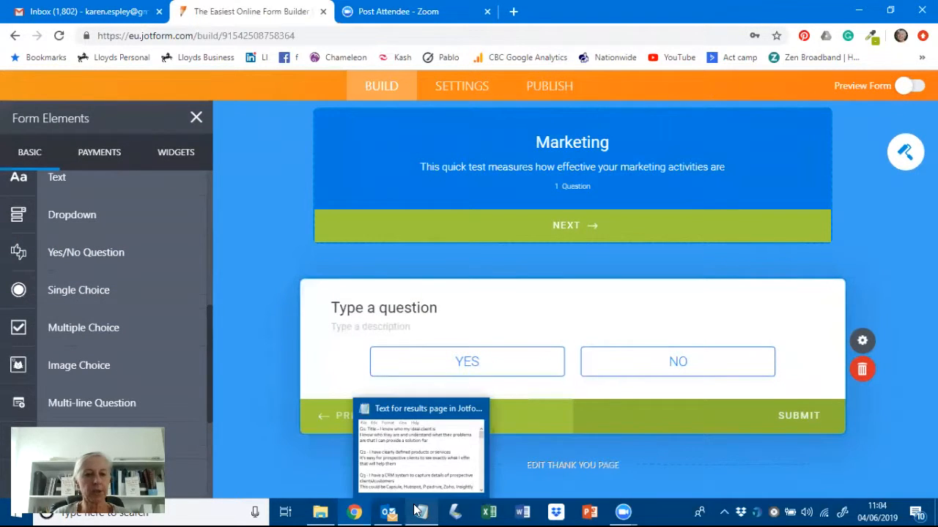
pyautogui.click(418, 464)
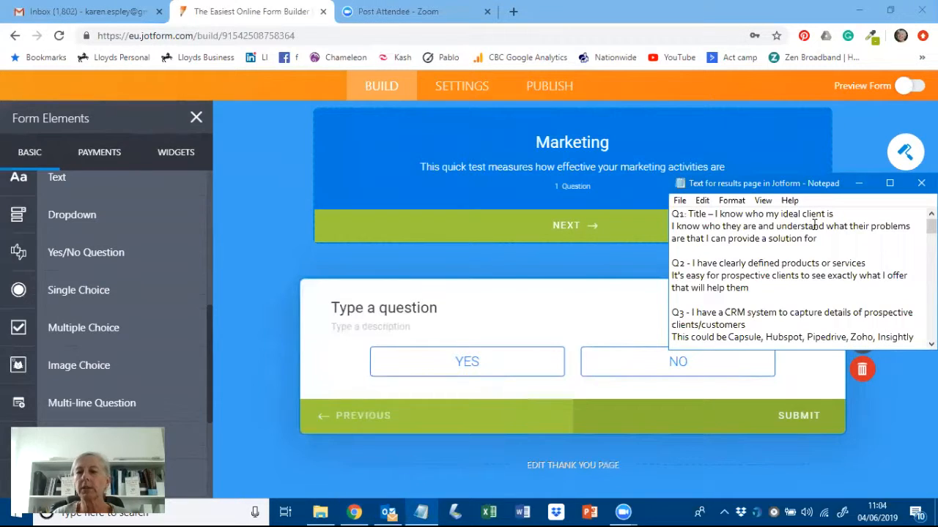
pyautogui.moveTo(833, 213); pyautogui.dragTo(715, 213)
pyautogui.hotkey('ctrl', 'c')
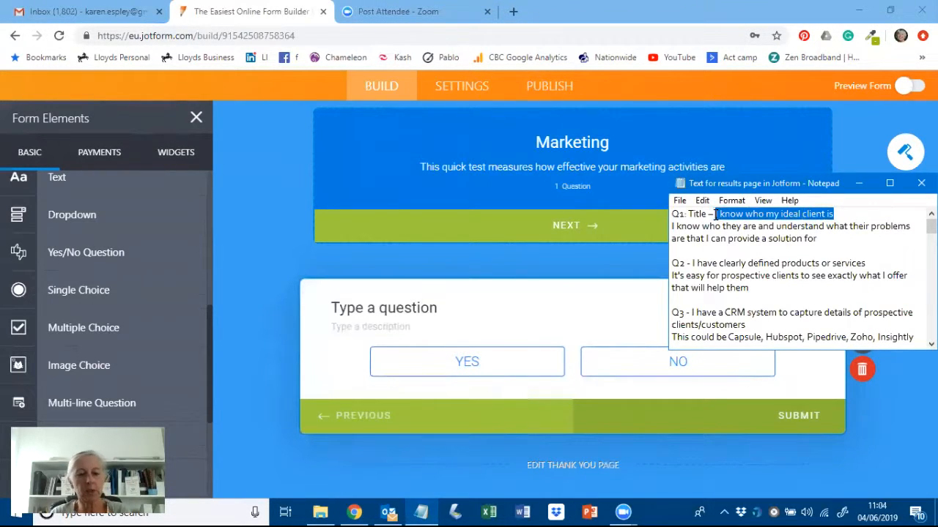
pyautogui.click(410, 308)
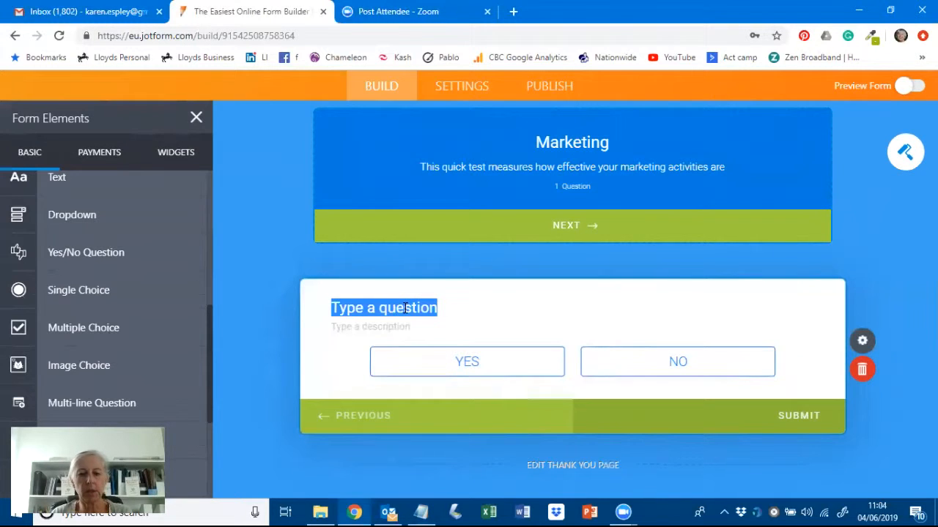
pyautogui.hotkey('ctrl', 'v')
# - Paste the Q1 description sentence from Notepad beneath the ideal-client question
pyautogui.click(394, 327)
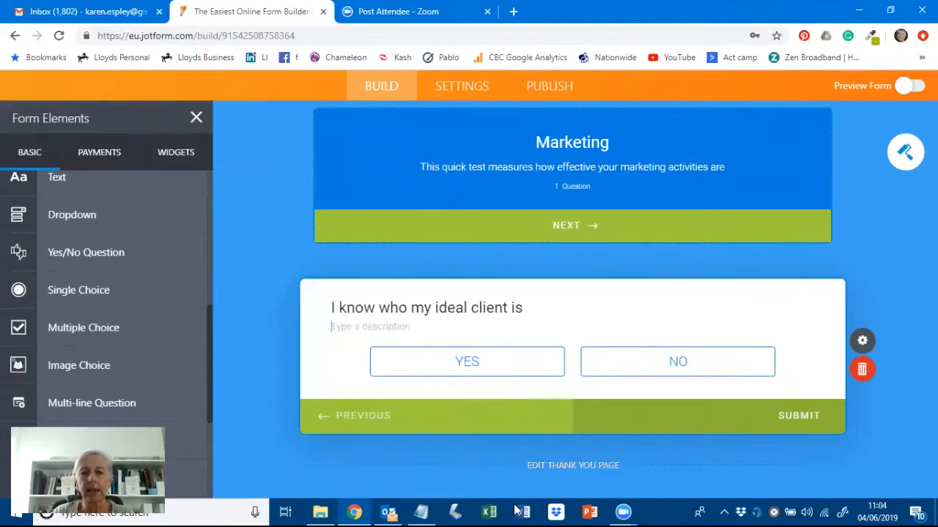
pyautogui.click(422, 511)
pyautogui.moveTo(822, 242); pyautogui.dragTo(672, 228)
pyautogui.hotkey('ctrl', 'c')
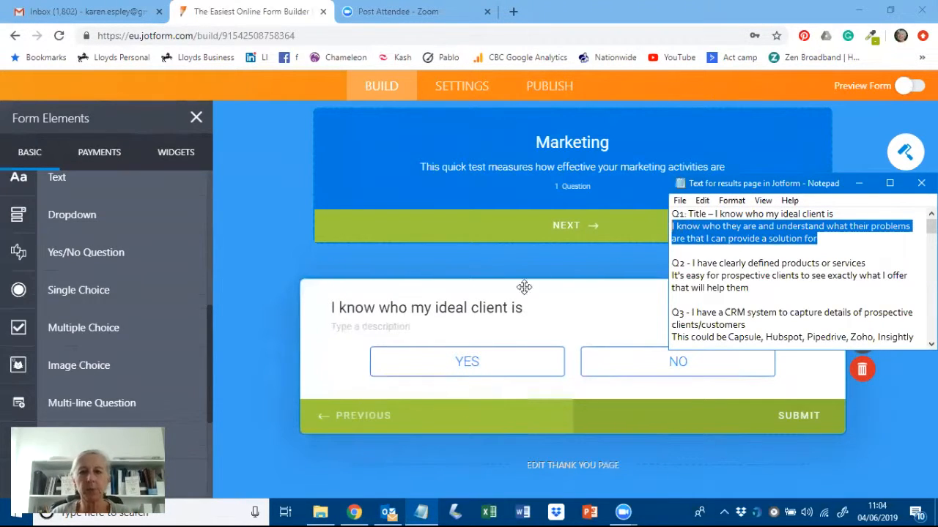
pyautogui.click(378, 329)
pyautogui.hotkey('ctrl', 'v')
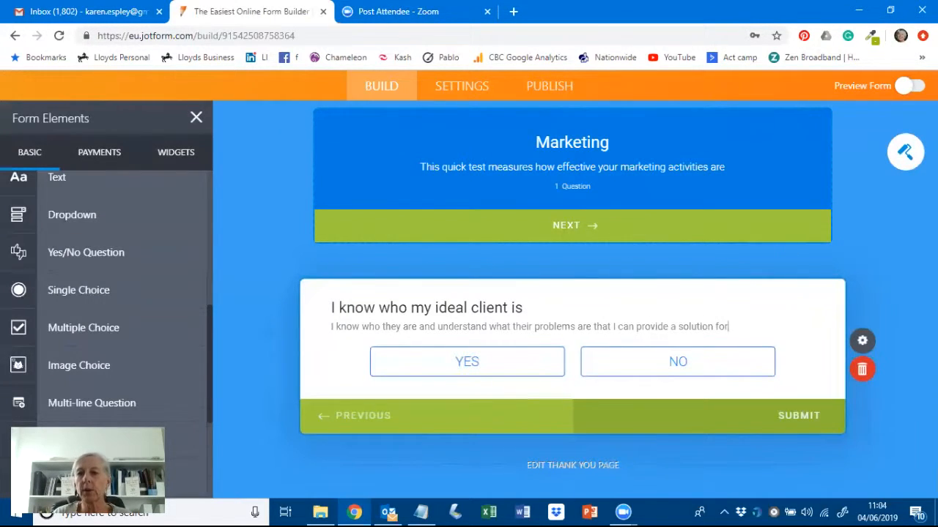
# - Keep the ideal-client question left-aligned after trying Center and Right, and make it required
pyautogui.click(861, 343)
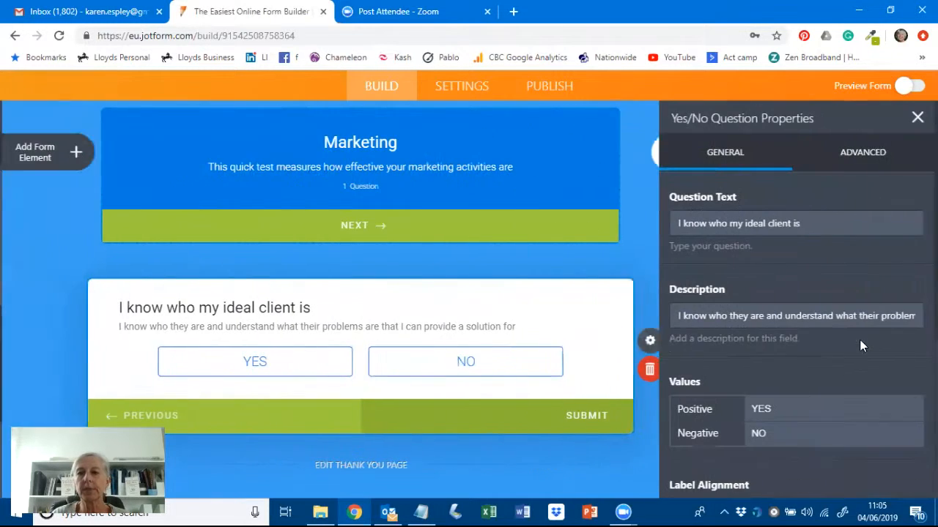
pyautogui.scroll(-1, 825, 271)
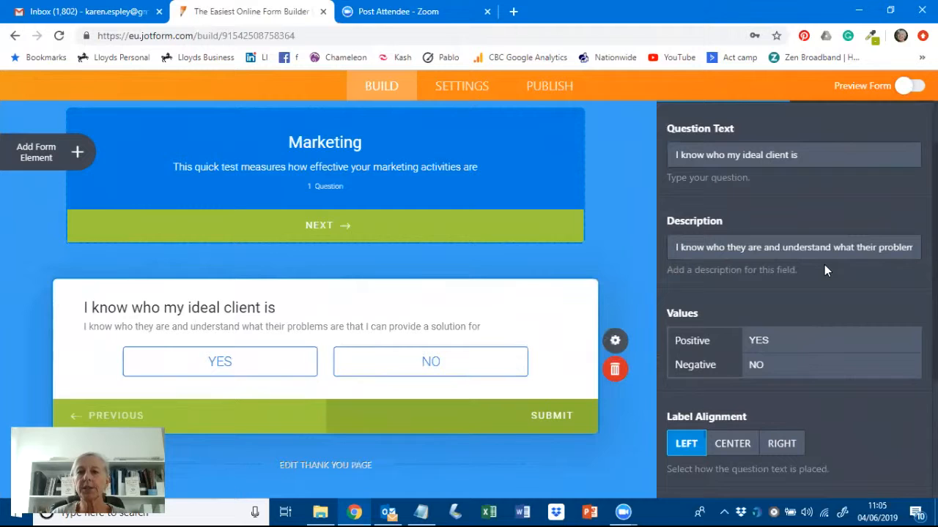
pyautogui.scroll(-1, 820, 268)
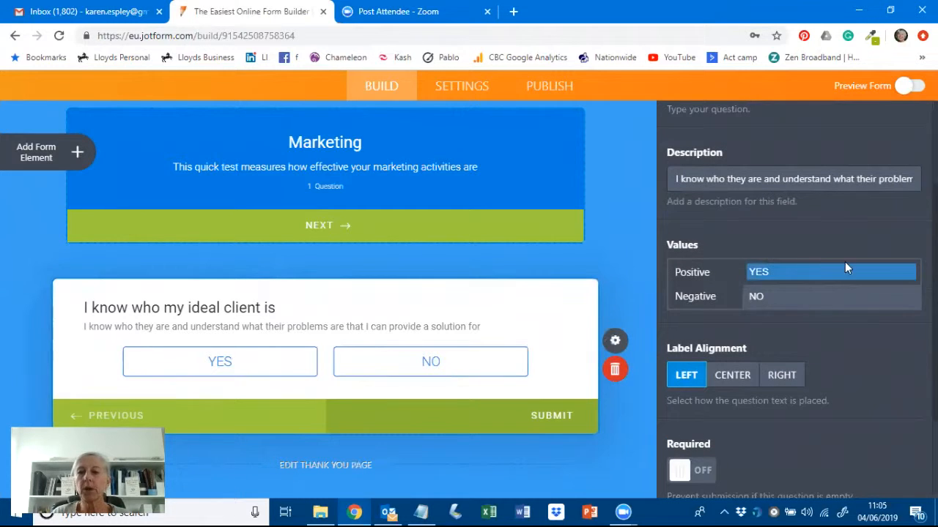
pyautogui.click(730, 377)
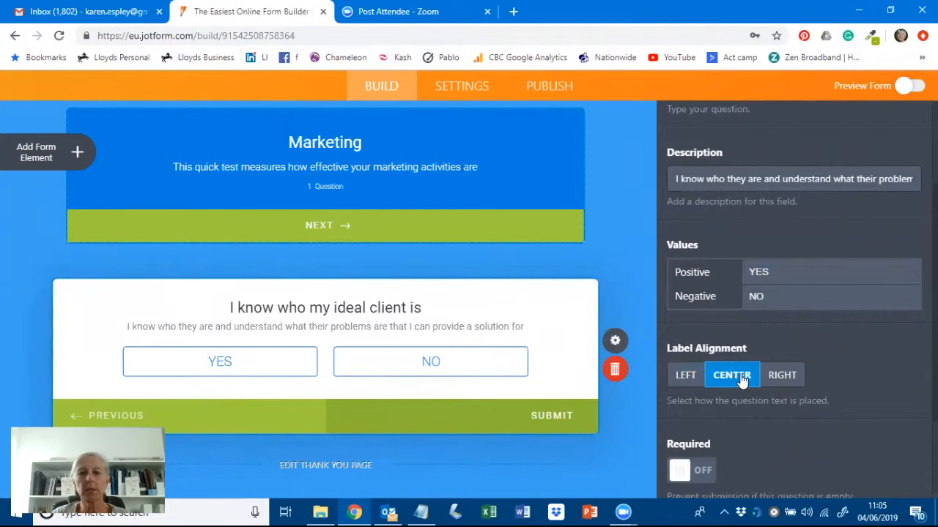
pyautogui.click(783, 376)
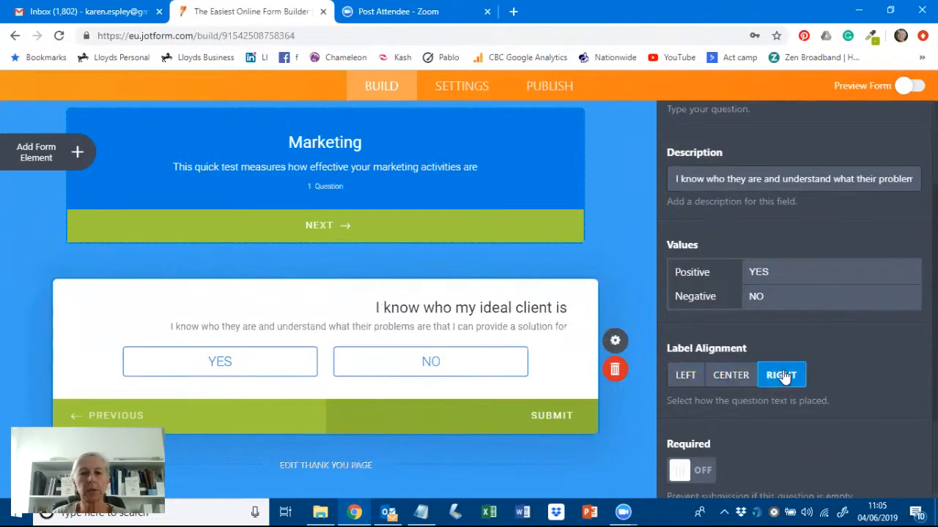
pyautogui.click(685, 378)
pyautogui.scroll(-1, 852, 378)
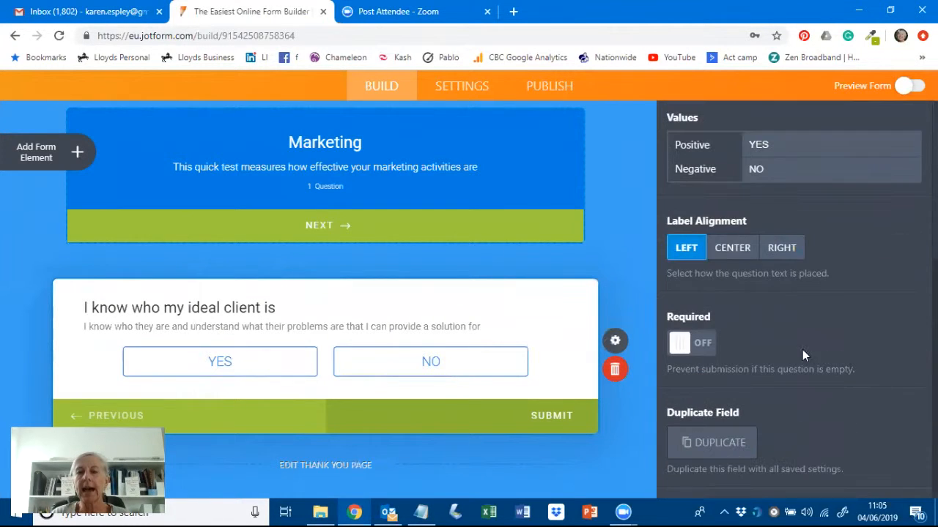
pyautogui.click(710, 349)
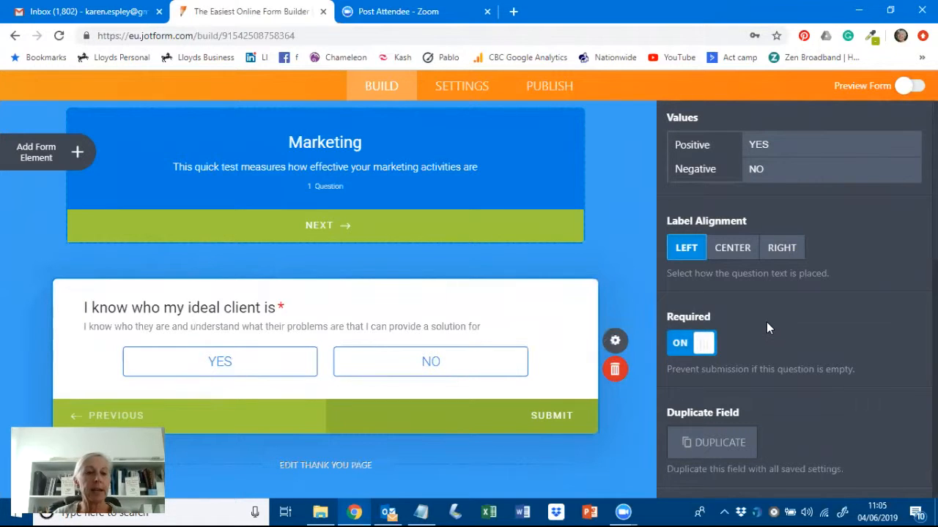
pyautogui.scroll(5, 766, 326)
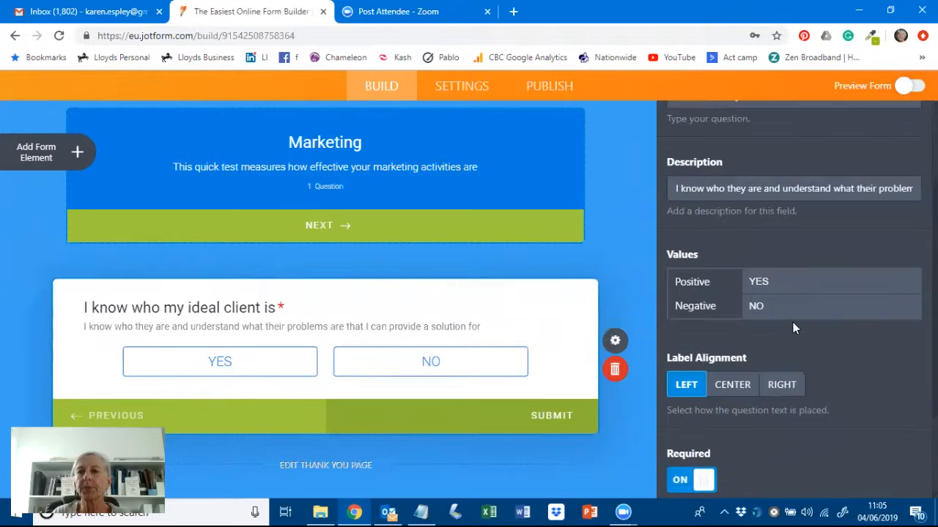
pyautogui.click(861, 152)
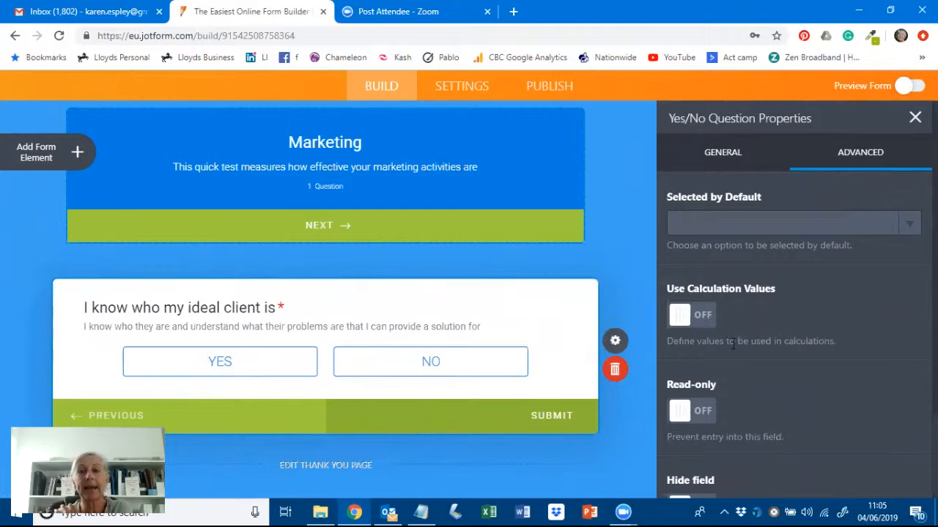
# - Enable calculation values on the ideal-client question, scoring YES as 5 and NO as 0
pyautogui.click(708, 326)
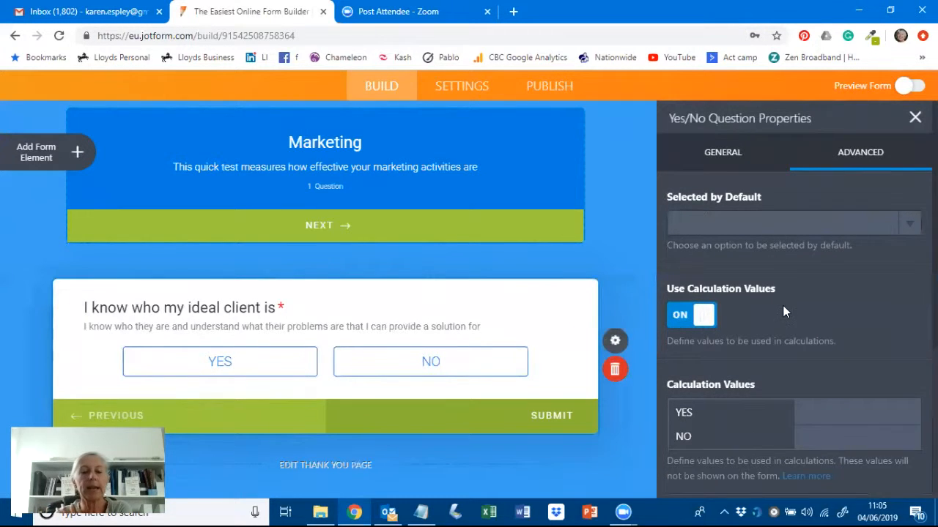
pyautogui.click(811, 415)
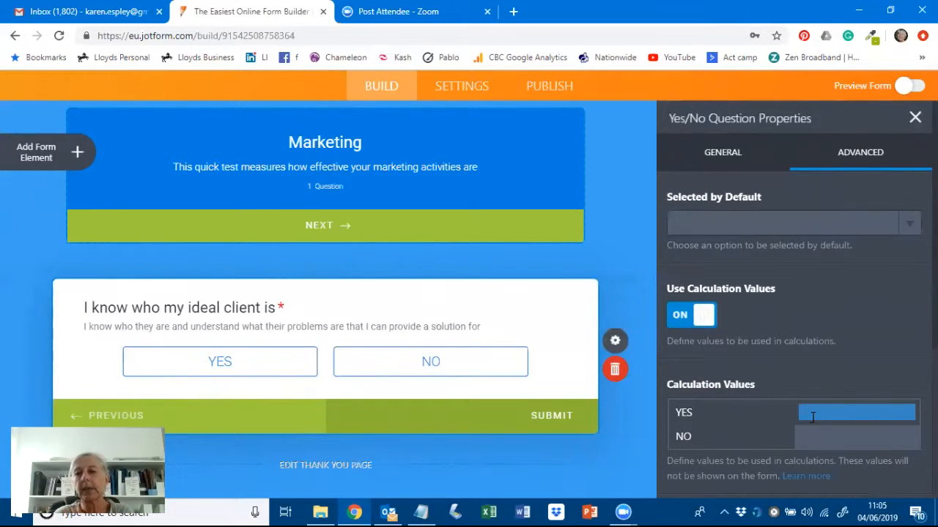
pyautogui.write('5')
pyautogui.click(818, 434)
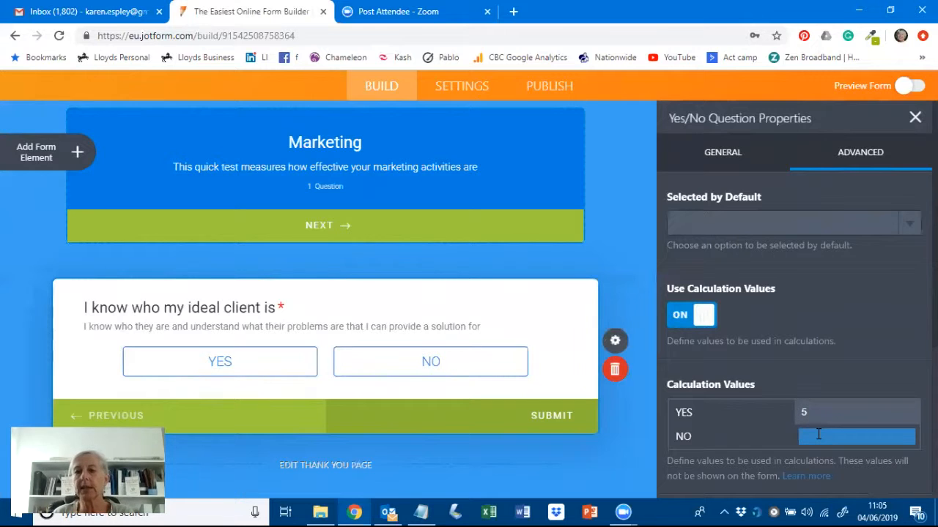
pyautogui.write('0')
pyautogui.click(847, 354)
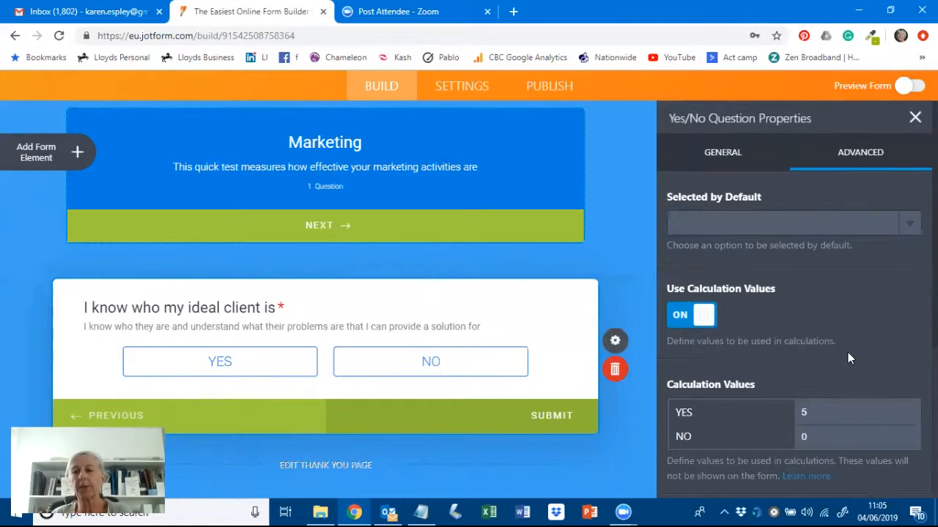
pyautogui.scroll(-1, 840, 316)
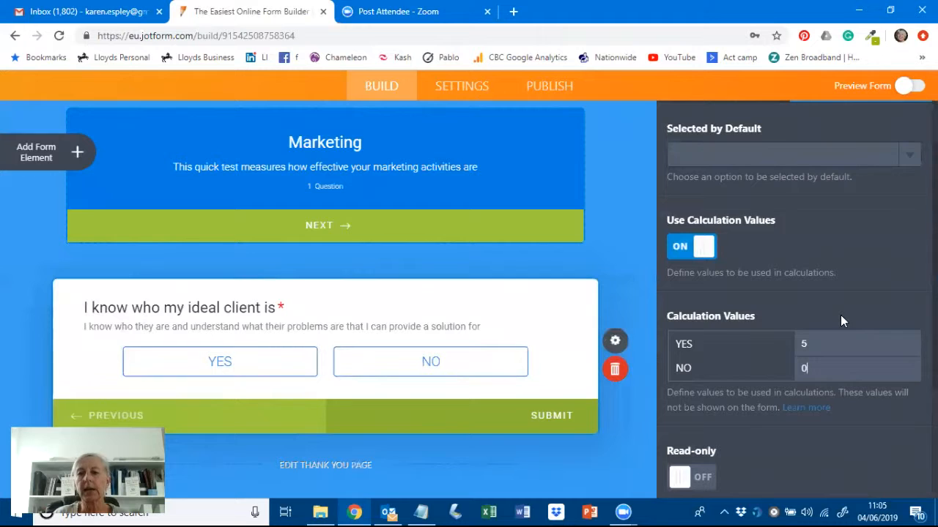
pyautogui.scroll(-2, 779, 455)
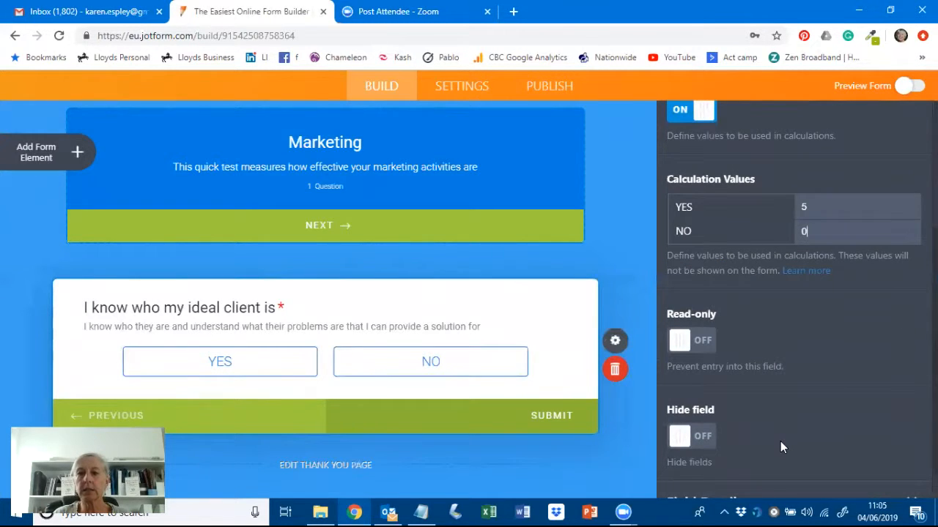
pyautogui.scroll(-1, 780, 436)
pyautogui.scroll(4, 779, 420)
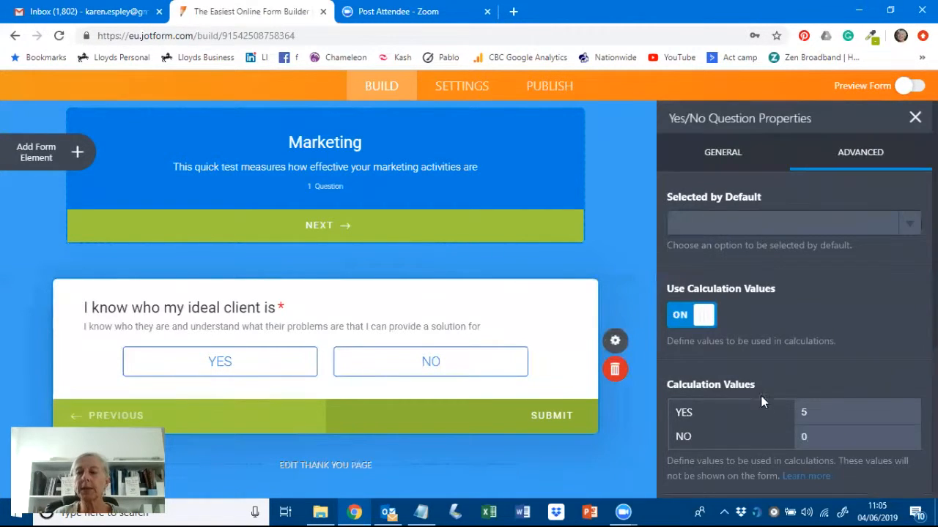
# - Duplicate the ideal-client Yes/No question four times from its General settings
pyautogui.click(723, 157)
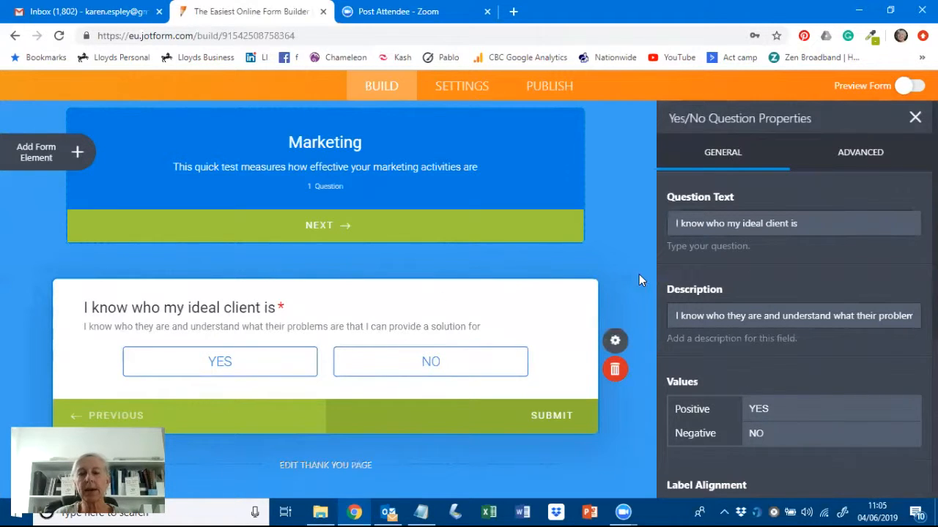
pyautogui.scroll(-2, 749, 372)
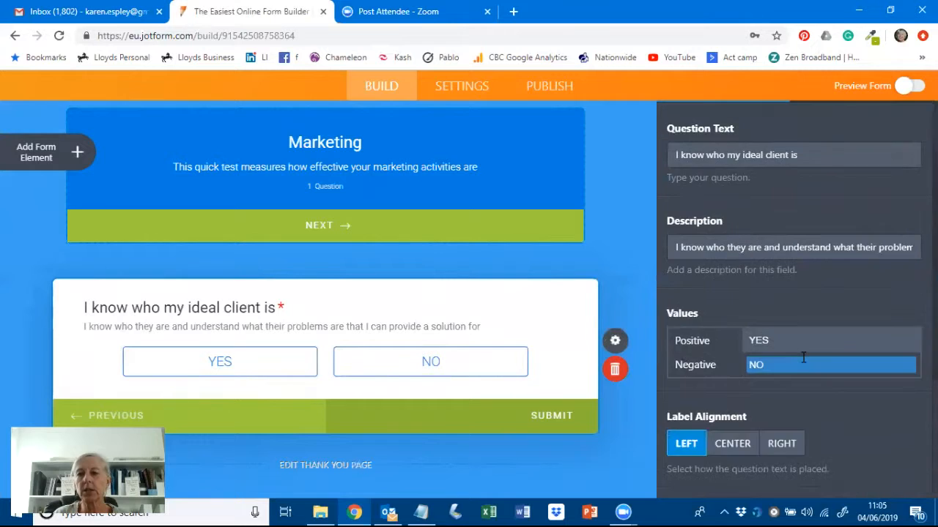
pyautogui.scroll(-2, 802, 356)
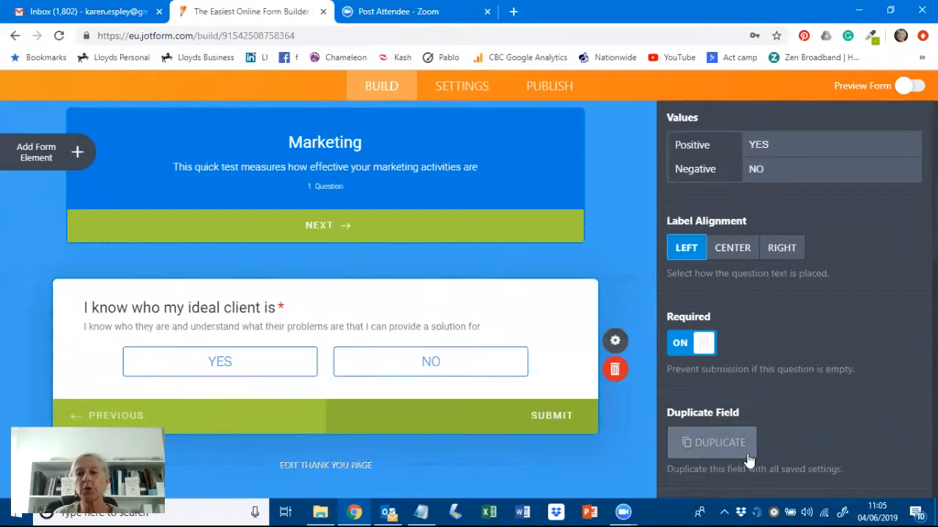
pyautogui.click(709, 444)
pyautogui.click(709, 444)
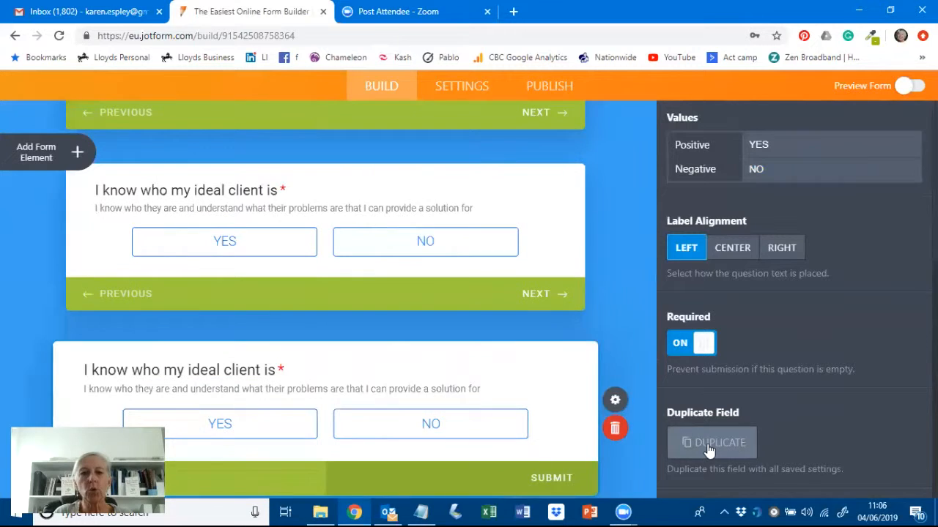
pyautogui.click(709, 449)
pyautogui.click(709, 449)
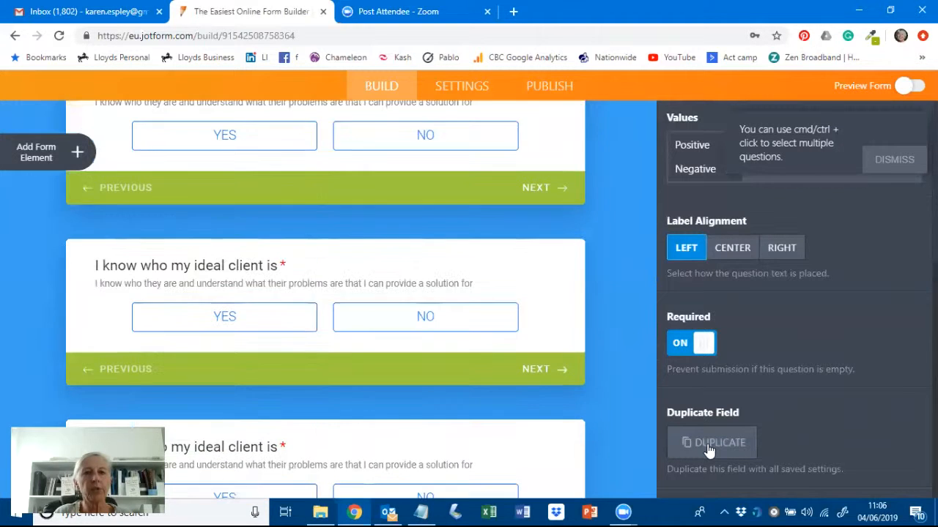
pyautogui.scroll(-5, 651, 328)
pyautogui.scroll(1, 621, 319)
pyautogui.scroll(5, 622, 290)
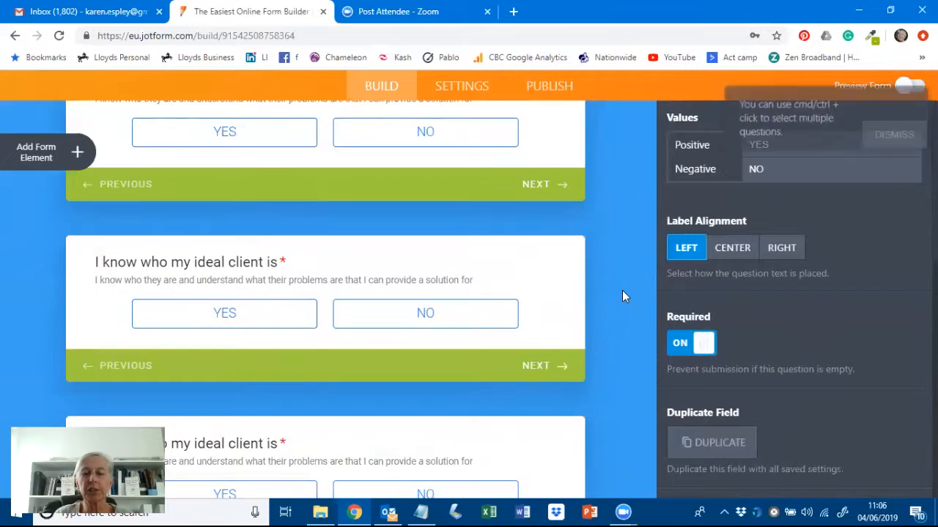
pyautogui.scroll(-1, 622, 290)
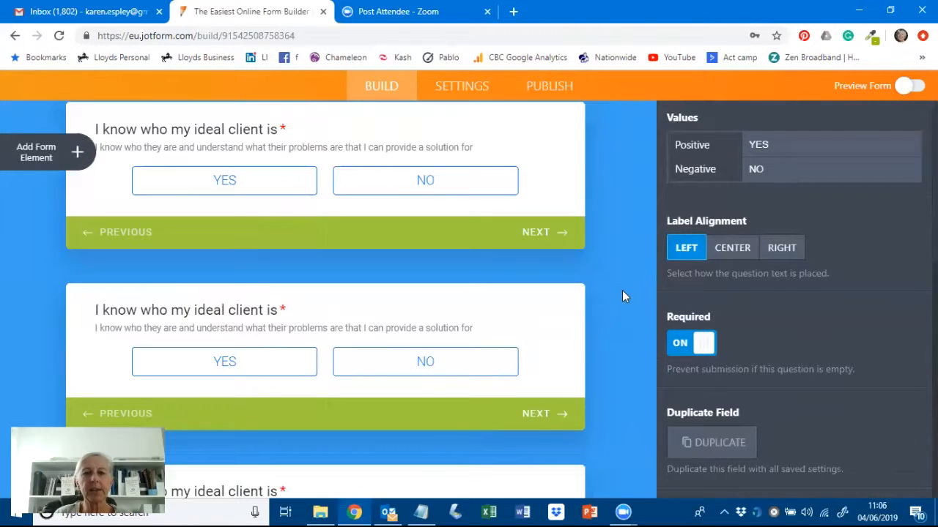
pyautogui.scroll(-2, 622, 296)
# - Retitle the second question 'I have clearly defined products or services' using the Q2 text
pyautogui.click(225, 315)
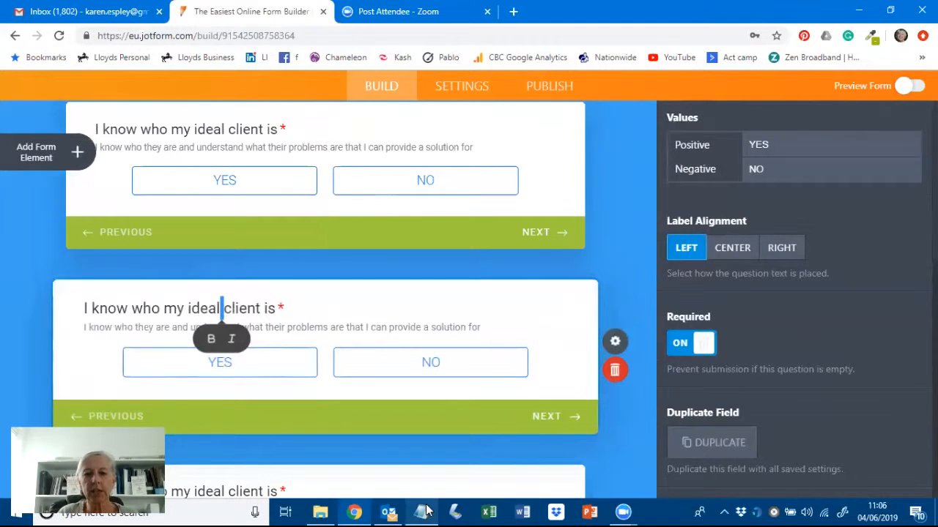
pyautogui.click(427, 510)
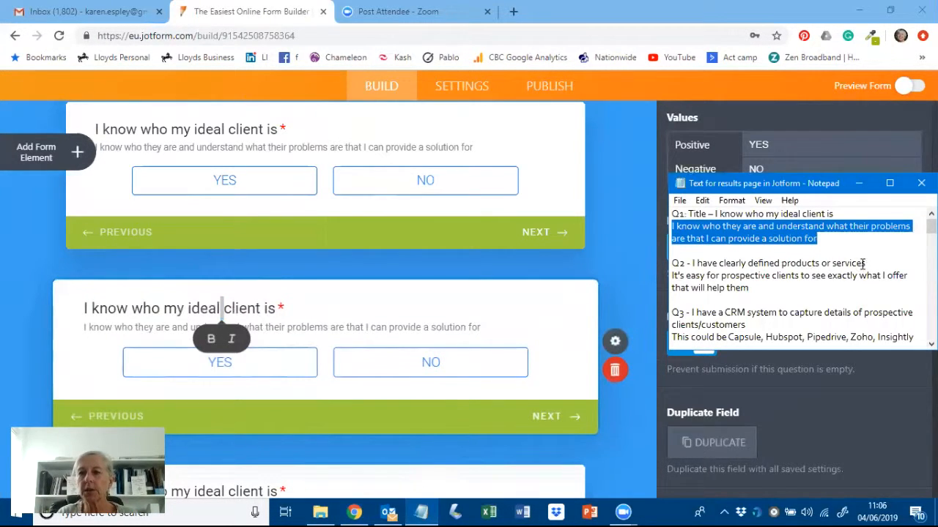
pyautogui.moveTo(866, 263); pyautogui.dragTo(693, 265)
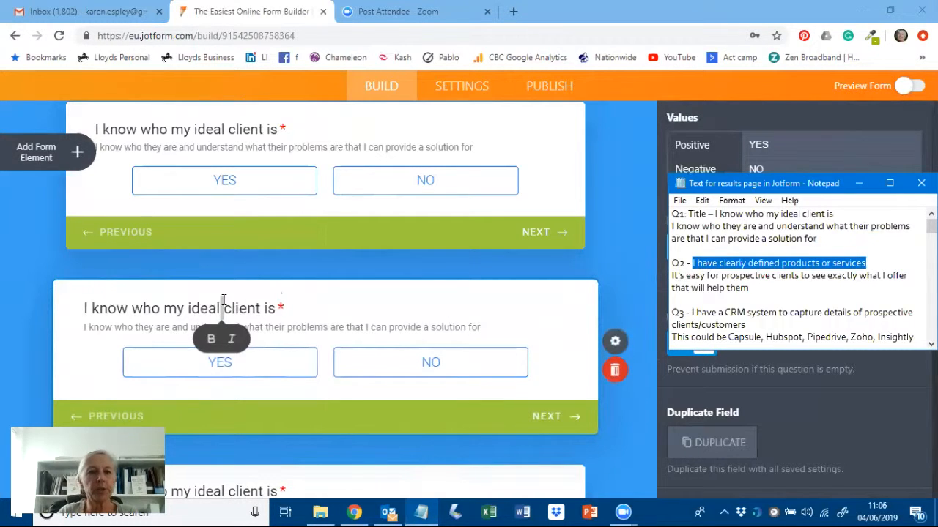
pyautogui.click(187, 309)
pyautogui.hotkey('ctrl', 'a')
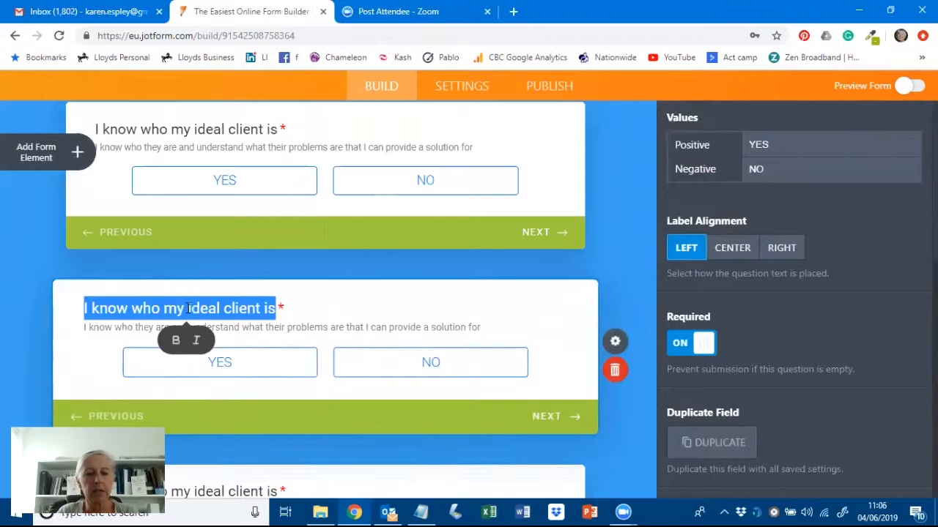
pyautogui.write('I have clearly defined products or services')
# - Replace the second question's description with the Q2 description copied from Notepad
pyautogui.click(421, 512)
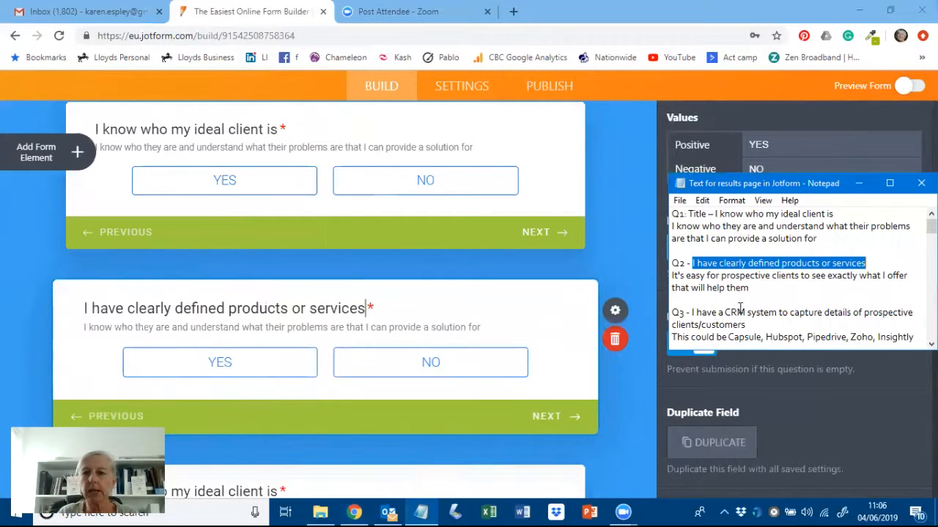
pyautogui.moveTo(748, 287); pyautogui.dragTo(670, 279)
pyautogui.hotkey('ctrl', 'c')
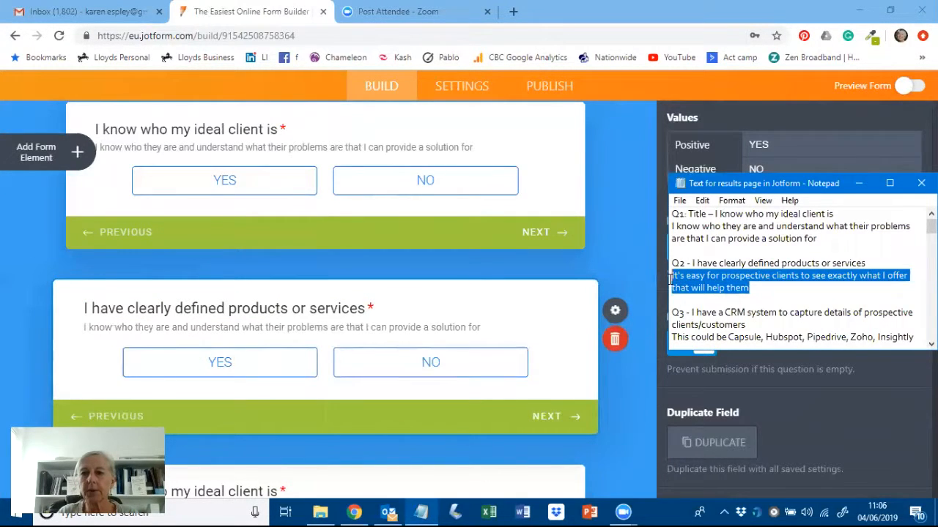
pyautogui.doubleClick(216, 330)
pyautogui.tripleClick(215, 330)
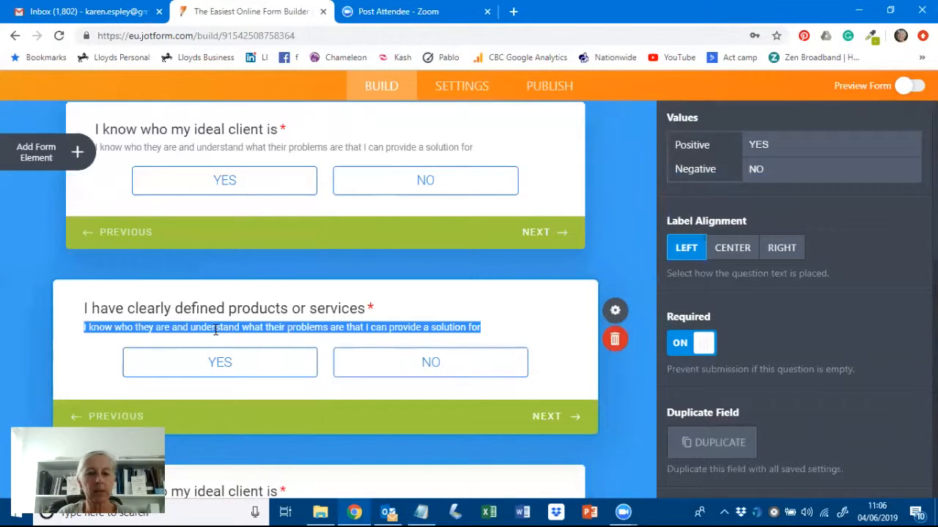
pyautogui.hotkey('ctrl', 'v')
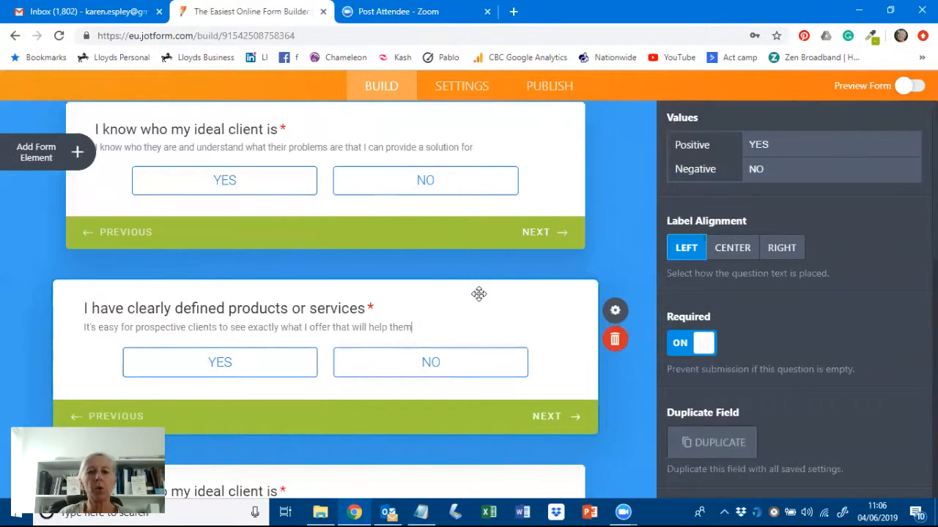
pyautogui.scroll(-4, 482, 300)
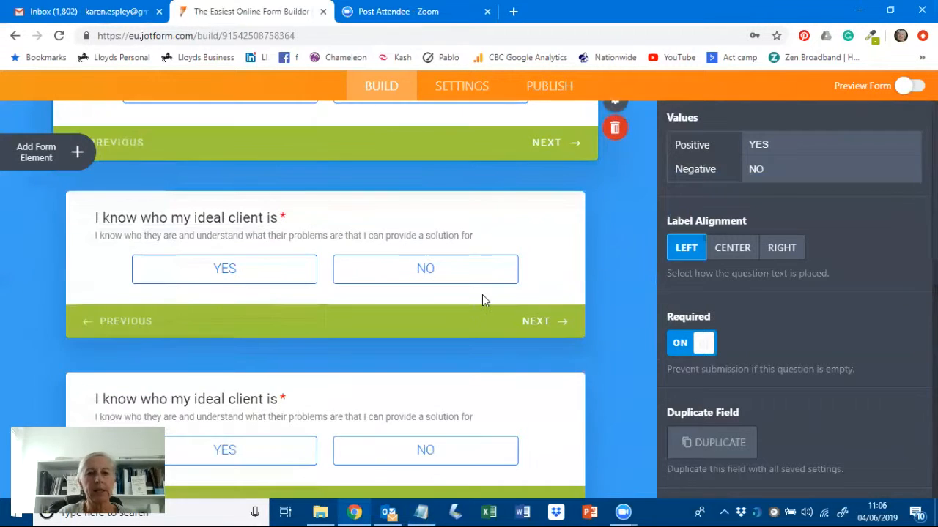
# - Retitle the third question 'I have a CRM system to capture details of prospective clients/customers'
pyautogui.click(421, 511)
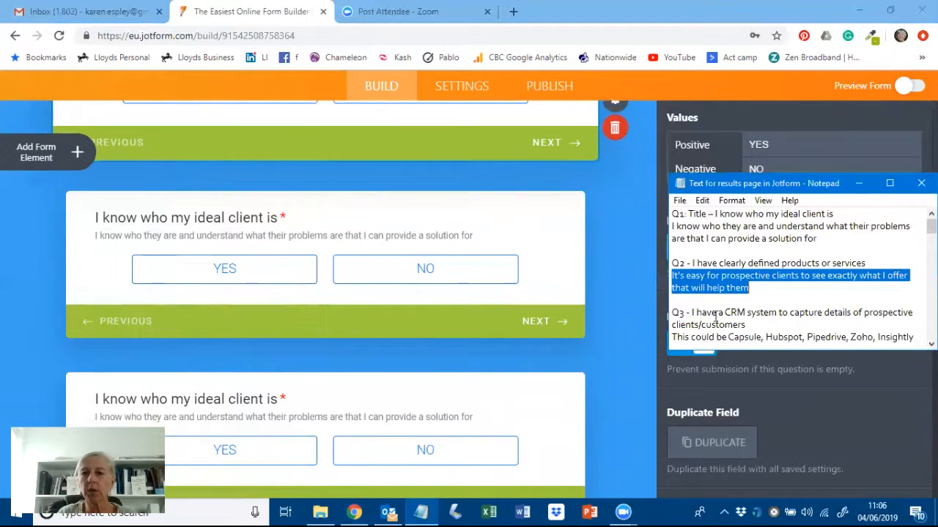
pyautogui.scroll(-1, 769, 296)
pyautogui.moveTo(745, 288); pyautogui.dragTo(690, 276)
pyautogui.hotkey('ctrl', 'c')
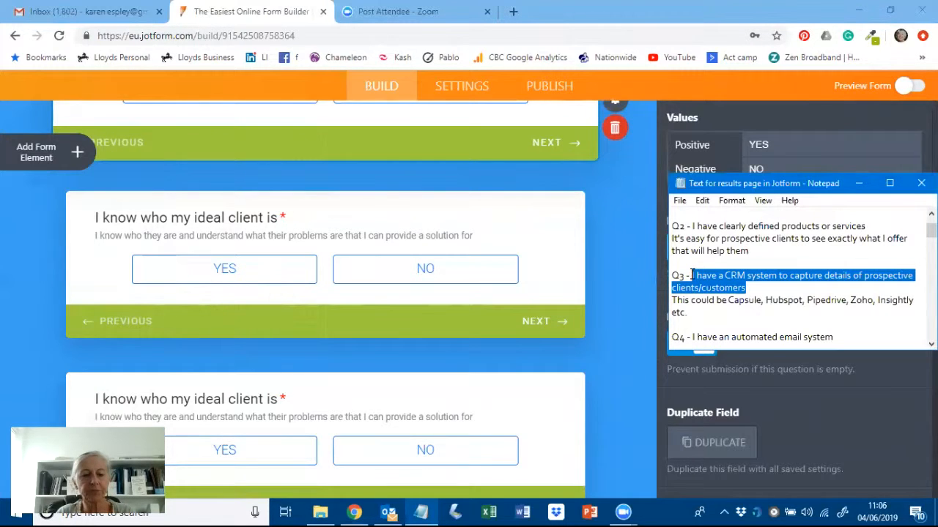
pyautogui.click(196, 219)
pyautogui.doubleClick(197, 217)
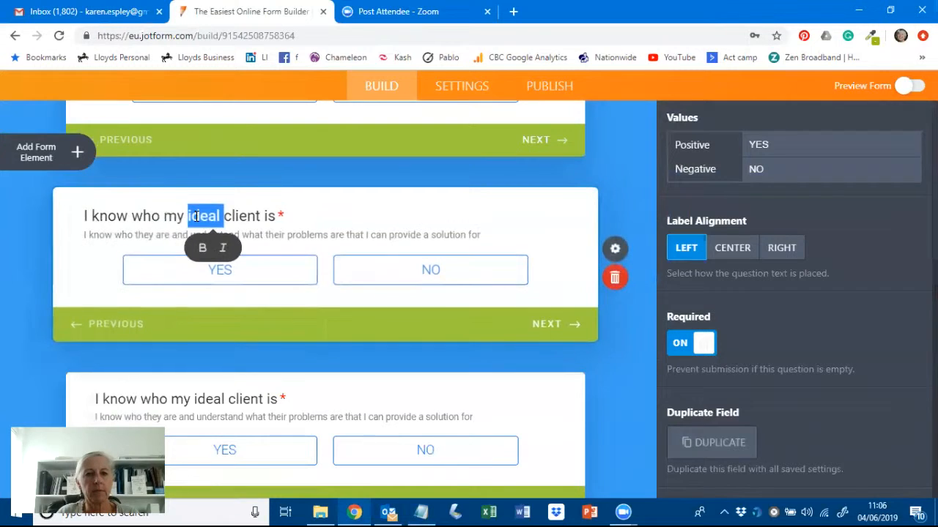
pyautogui.click(176, 219)
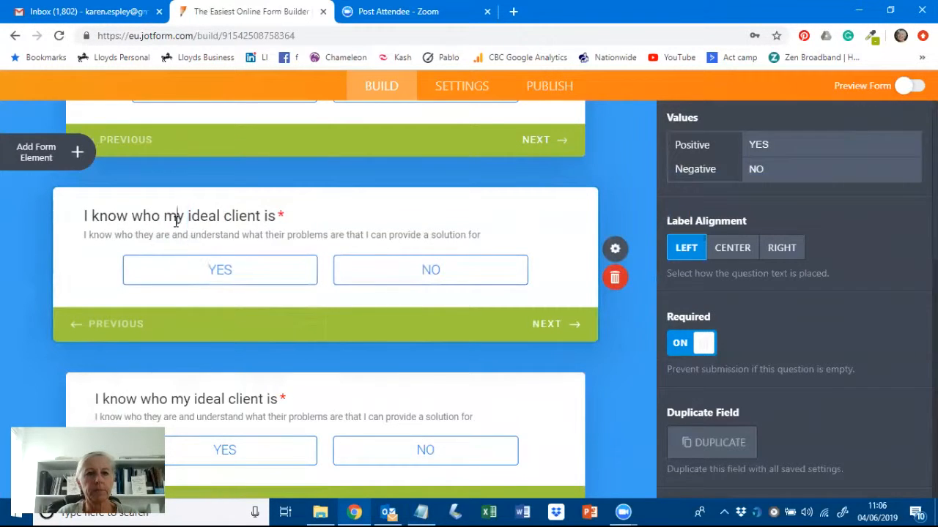
pyautogui.tripleClick(176, 220)
pyautogui.hotkey('ctrl', 'v')
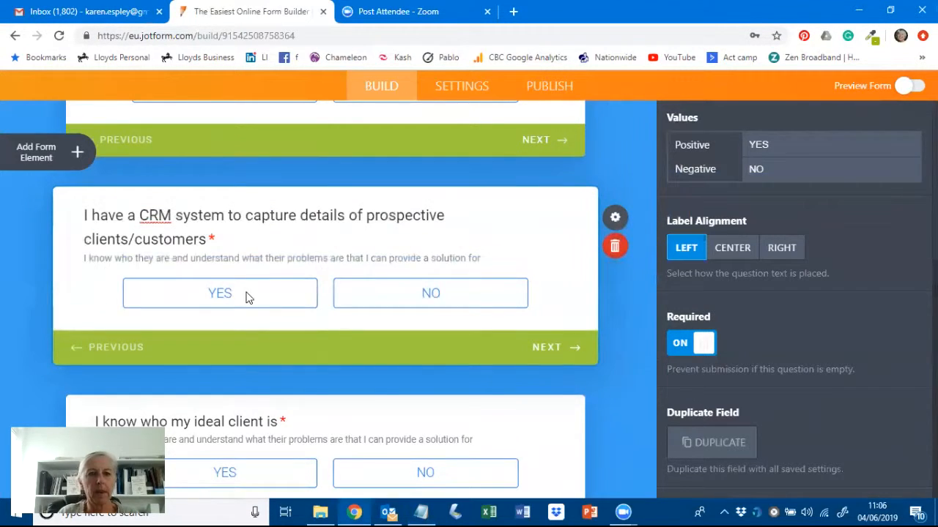
# - Set the third question's description to the example CRM tools line, ending with a period
pyautogui.click(423, 511)
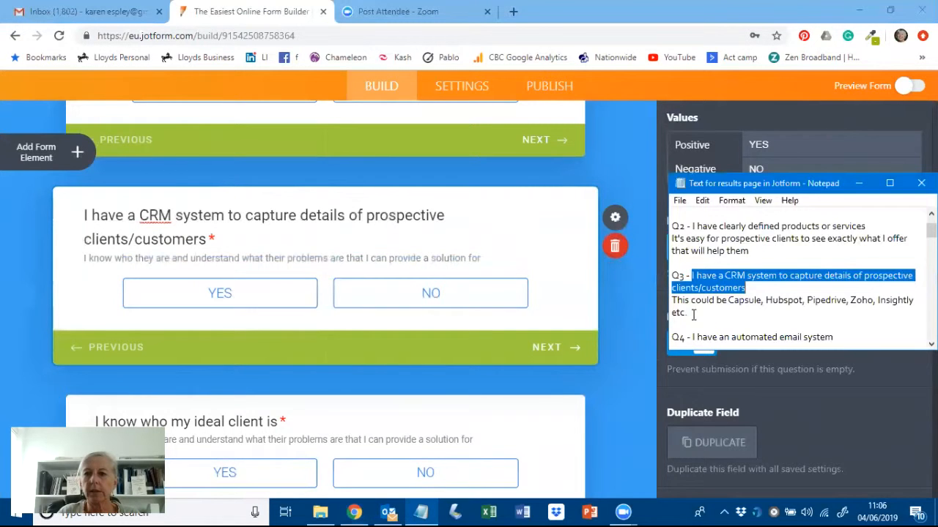
pyautogui.moveTo(690, 311); pyautogui.dragTo(673, 300)
pyautogui.hotkey('ctrl', 'c')
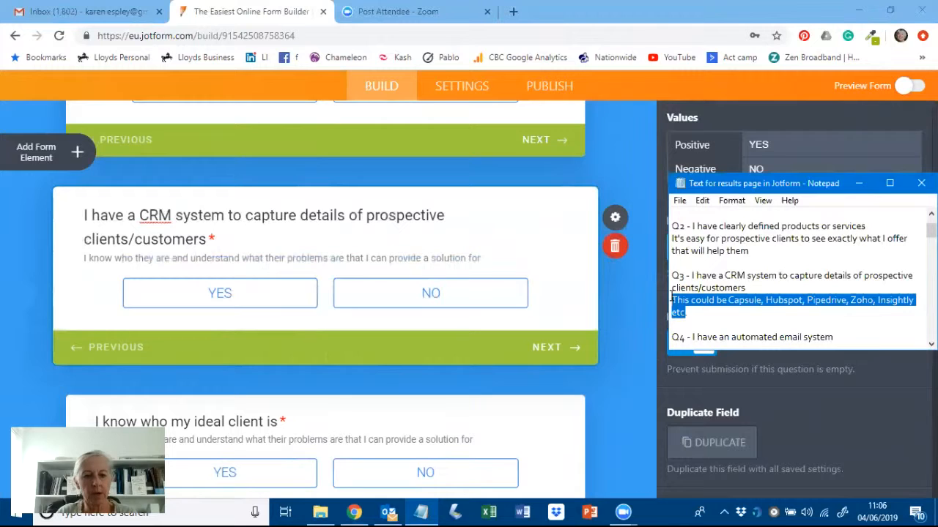
pyautogui.click(374, 258)
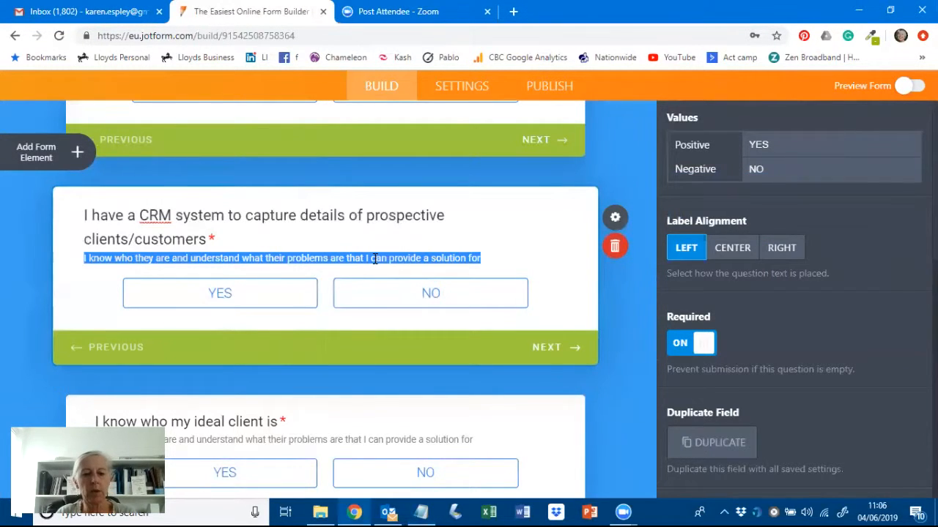
pyautogui.hotkey('ctrl', 'v')
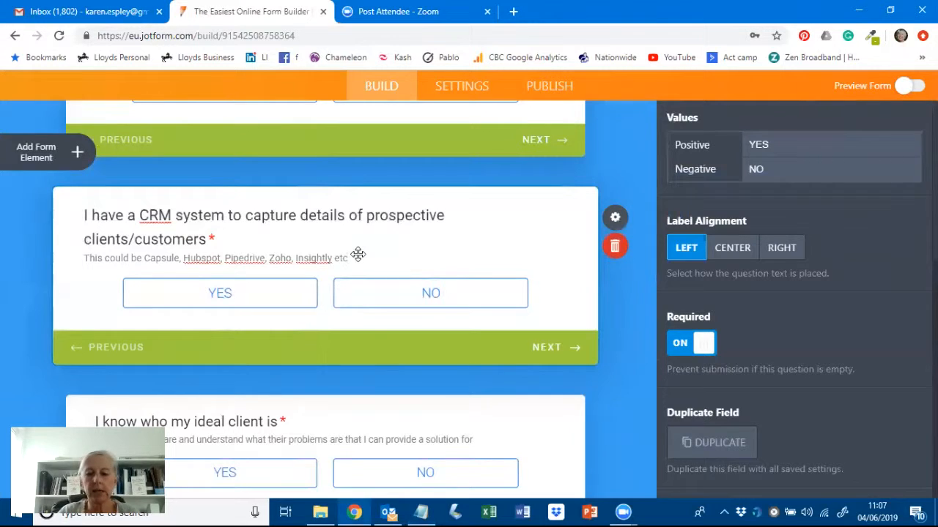
pyautogui.write('.')
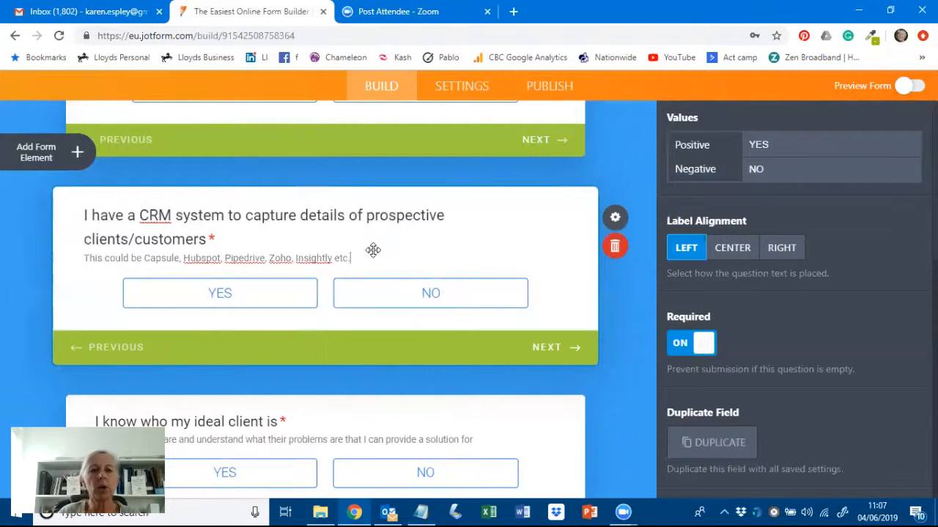
pyautogui.scroll(-3, 333, 341)
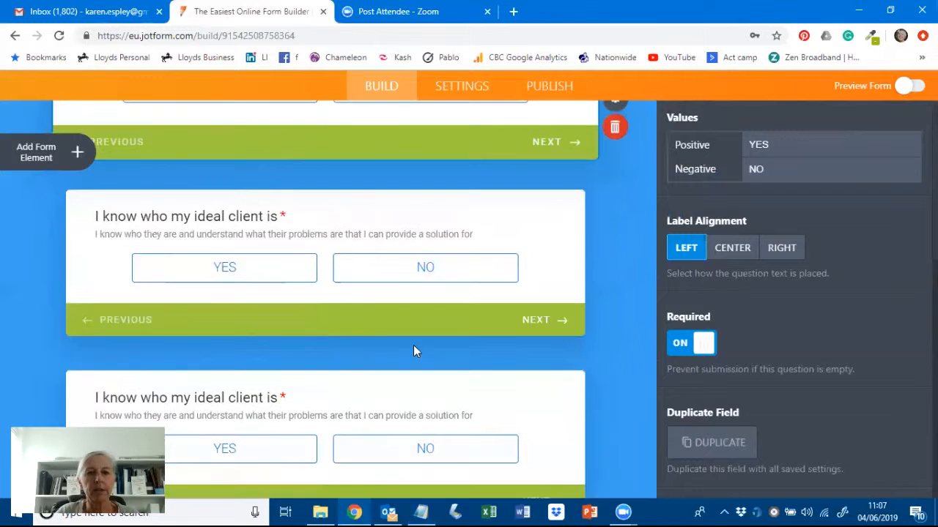
# - Replace the fourth question's title with 'I have an automated email system' from the notes
pyautogui.click(421, 512)
pyautogui.scroll(-1, 745, 293)
pyautogui.moveTo(832, 300); pyautogui.dragTo(691, 299)
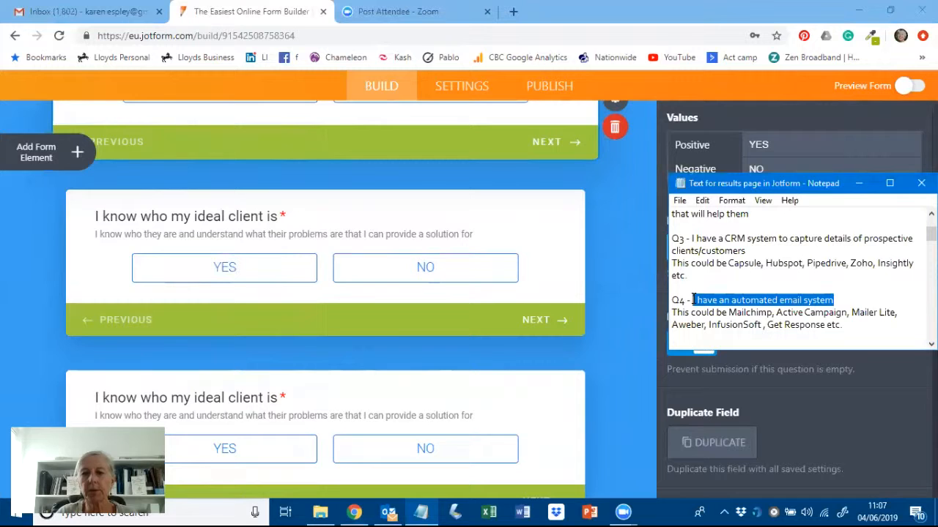
pyautogui.click(224, 220)
pyautogui.doubleClick(223, 218)
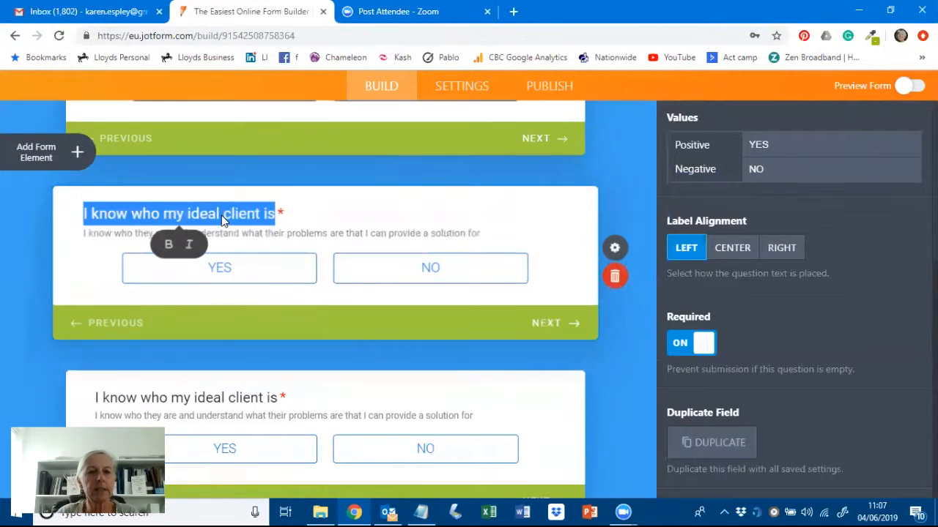
pyautogui.write('I have an automated email system')
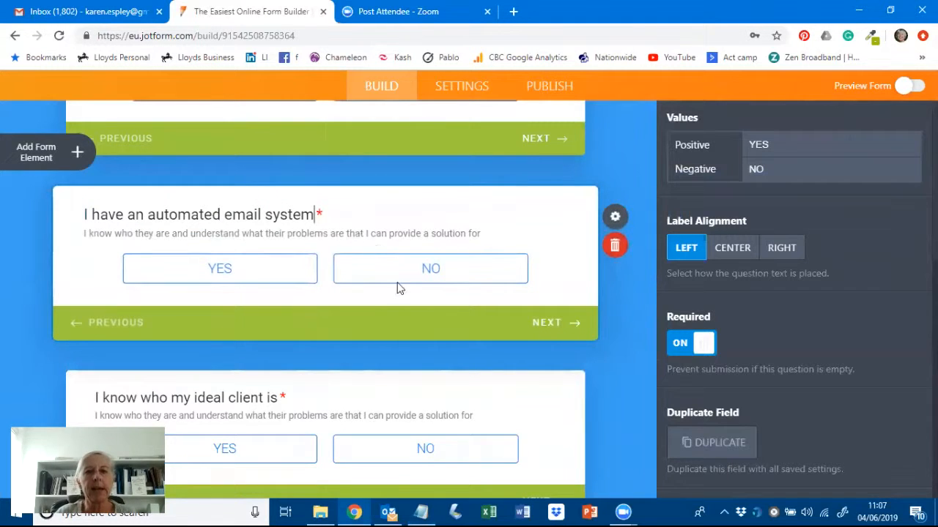
# - Set its description to the examples Mailchimp, Active Campaign, Mailer Lite, Aweber, InfusionSoft and Get Response
pyautogui.click(421, 511)
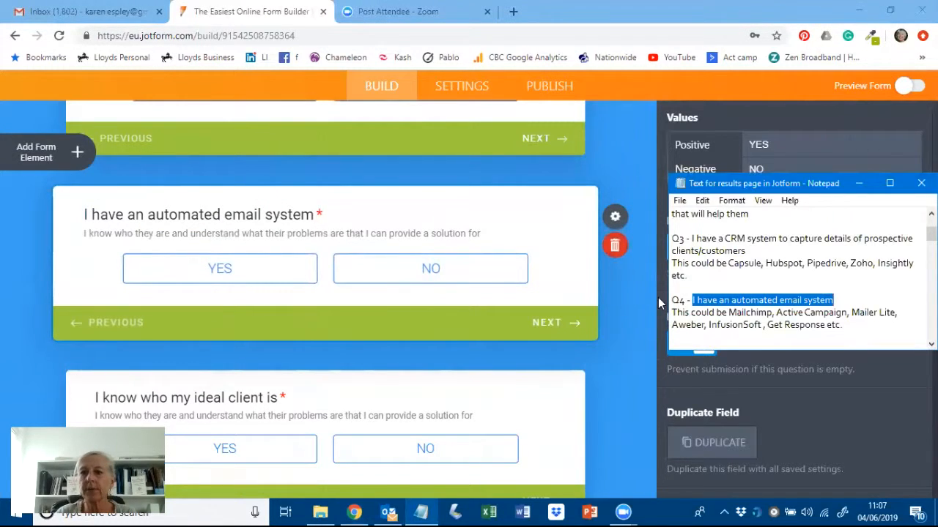
pyautogui.moveTo(842, 325); pyautogui.dragTo(672, 314)
pyautogui.hotkey('ctrl', 'c')
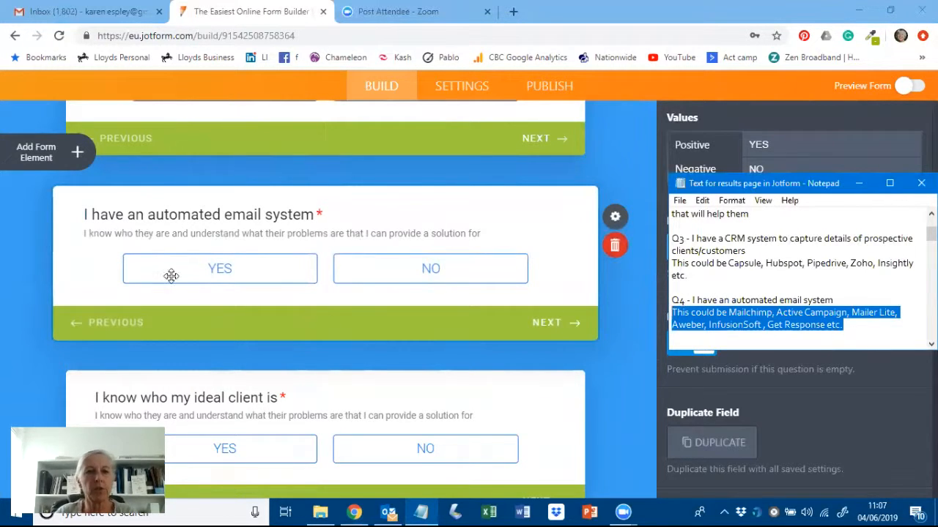
pyautogui.click(185, 236)
pyautogui.tripleClick(185, 236)
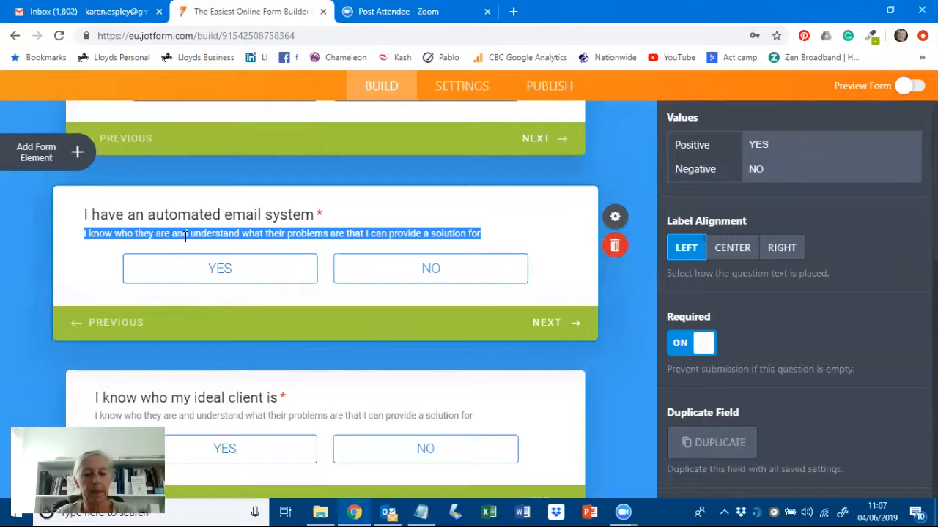
pyautogui.hotkey('ctrl', 'v')
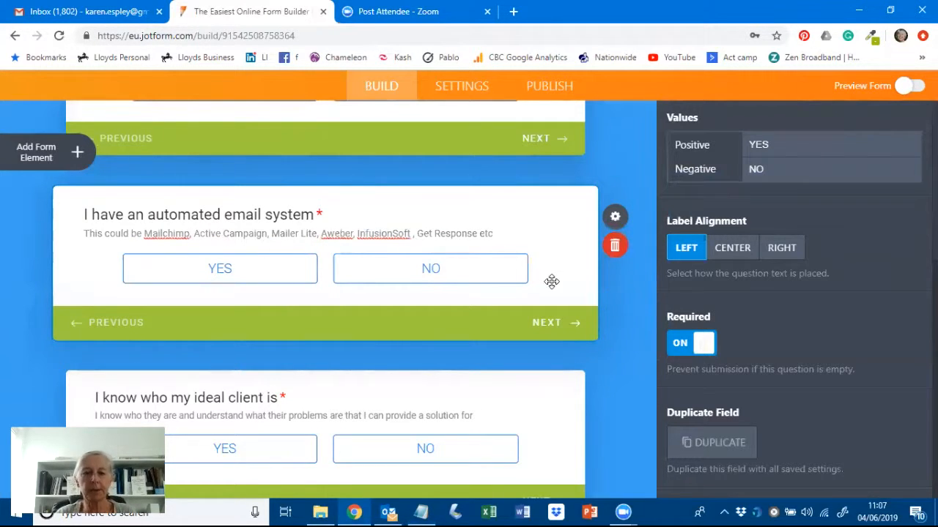
pyautogui.scroll(-2, 621, 335)
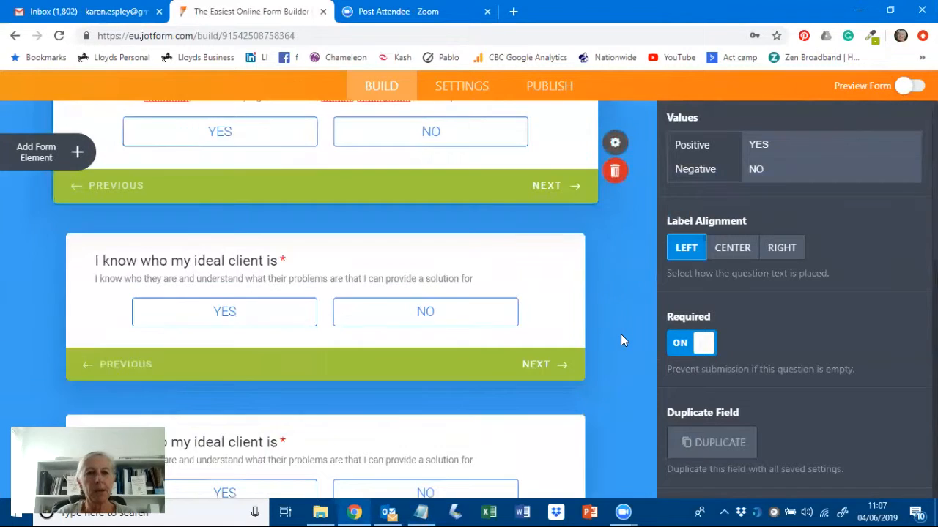
pyautogui.scroll(1, 621, 334)
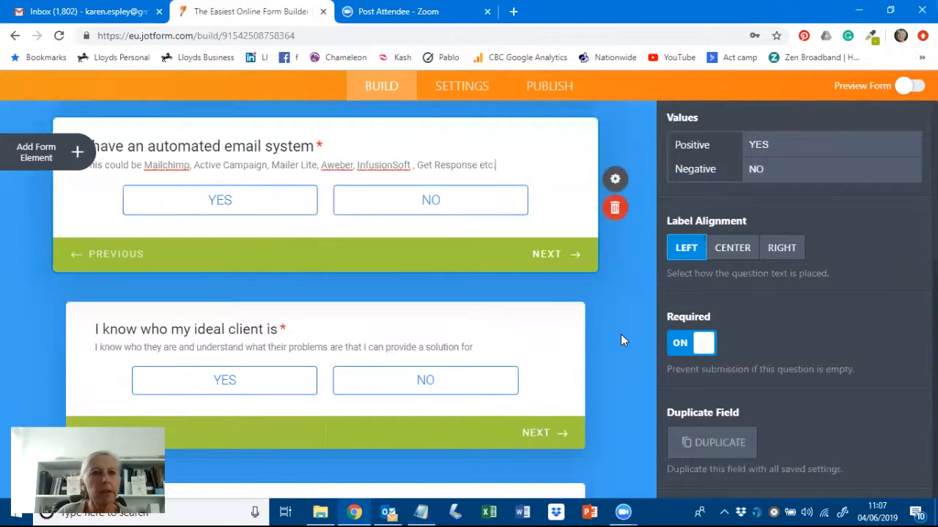
# - Change the ideal-client label to 'I send regular emails to my prospective clients or customers', removing leftover words
pyautogui.click(420, 510)
pyautogui.scroll(-3, 714, 249)
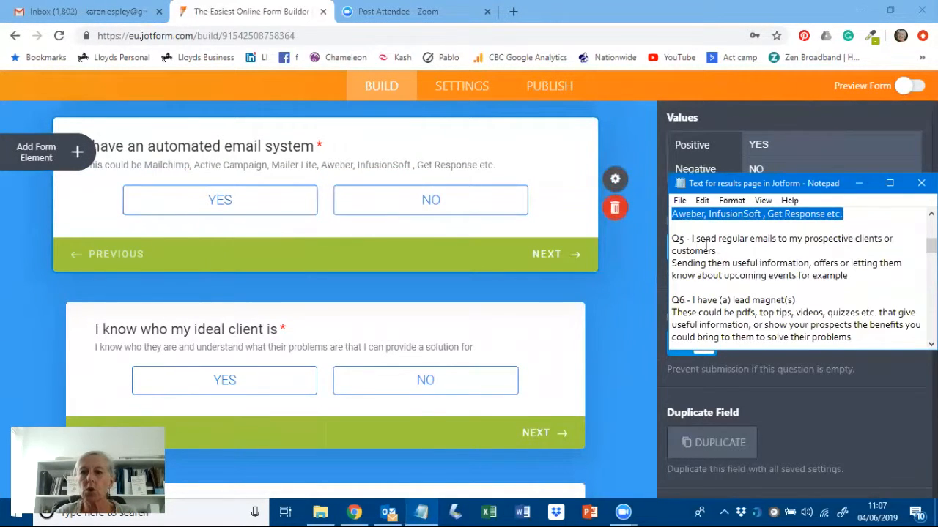
pyautogui.moveTo(718, 252); pyautogui.dragTo(695, 238)
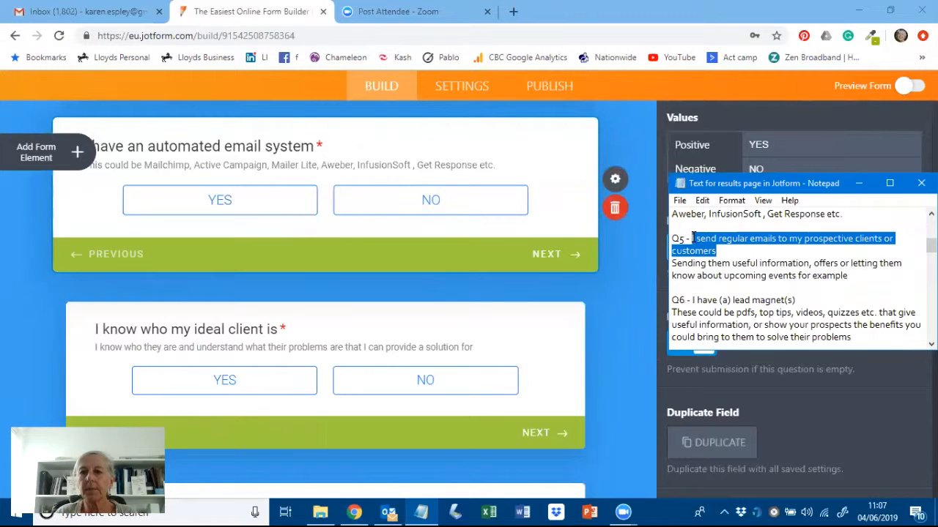
pyautogui.click(217, 331)
pyautogui.click(218, 331)
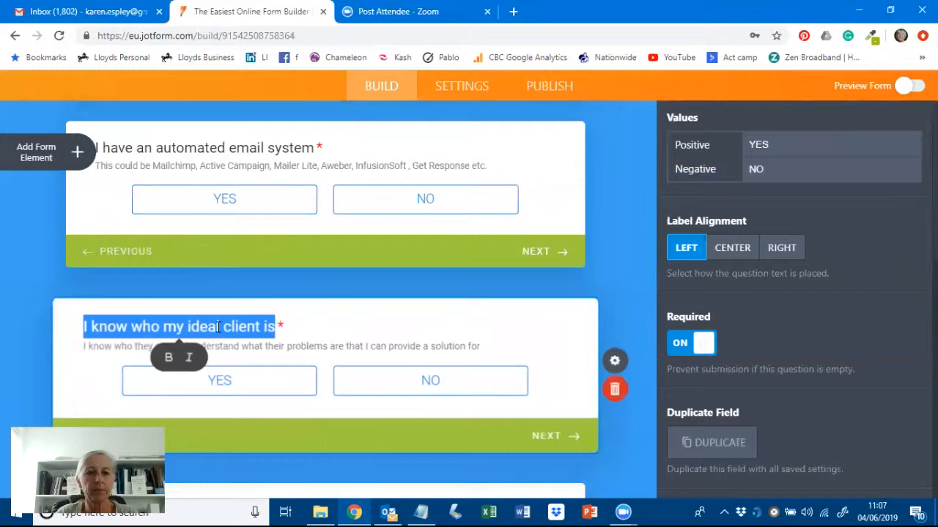
pyautogui.click(219, 329)
pyautogui.write('I send regular emails to my prospective clients or customers')
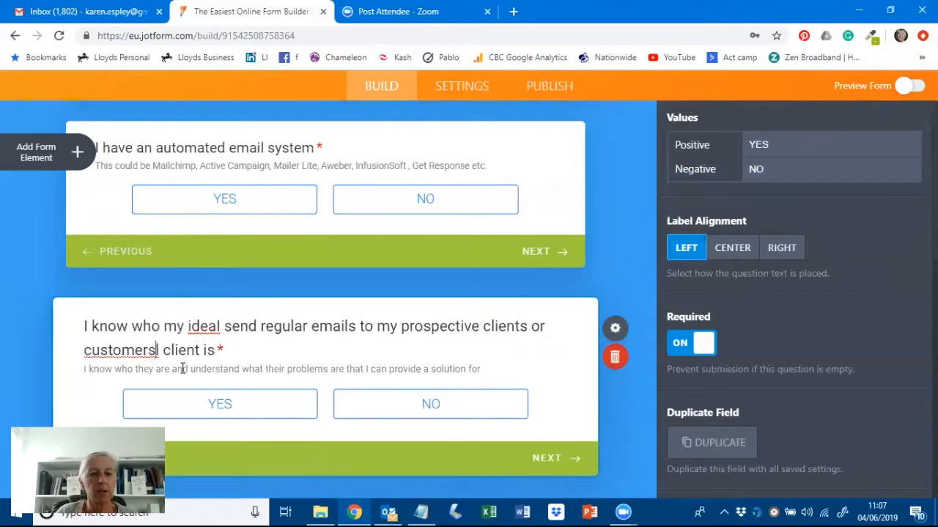
pyautogui.moveTo(220, 327); pyautogui.dragTo(96, 330)
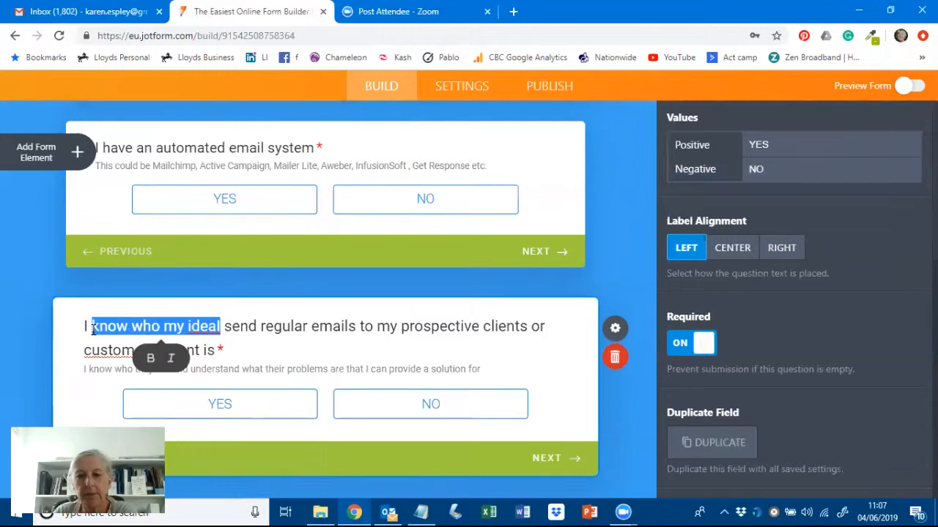
pyautogui.press('BackSpace')
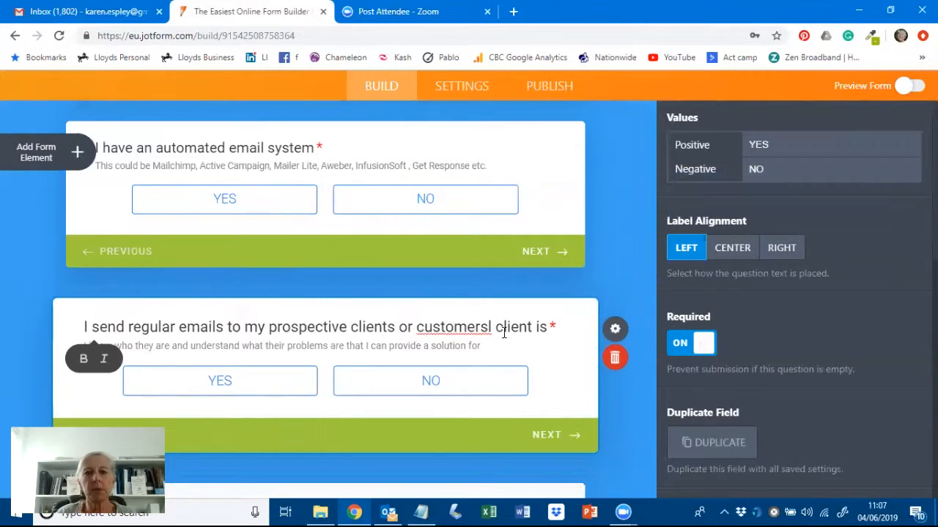
pyautogui.moveTo(548, 328); pyautogui.dragTo(503, 327)
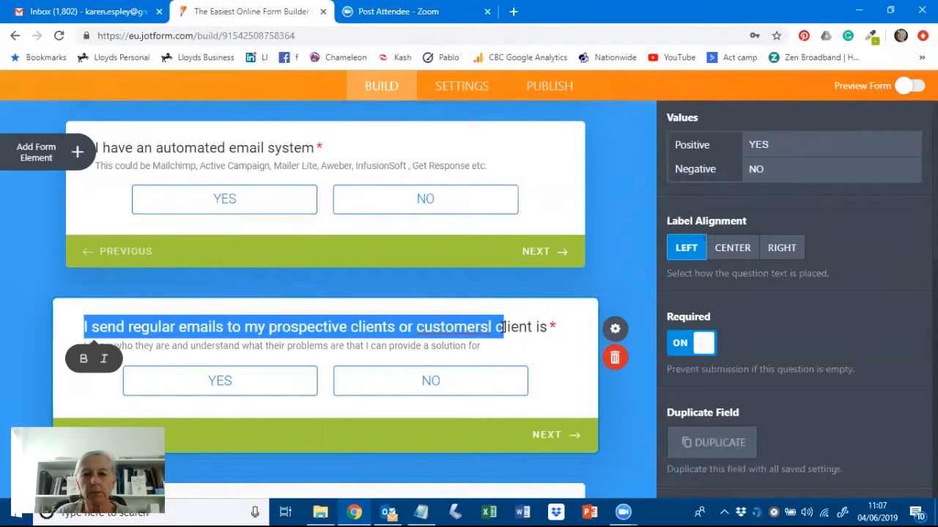
pyautogui.click(503, 328)
pyautogui.click(491, 327)
pyautogui.press('BackSpace')
pyautogui.press('BackSpace')
pyautogui.press('Delete')
pyautogui.press('Delete')
pyautogui.press('Delete')
pyautogui.press('Delete')
pyautogui.press('Delete')
pyautogui.press('Delete')
pyautogui.press('Delete')
pyautogui.press('Delete')
pyautogui.press('Delete')
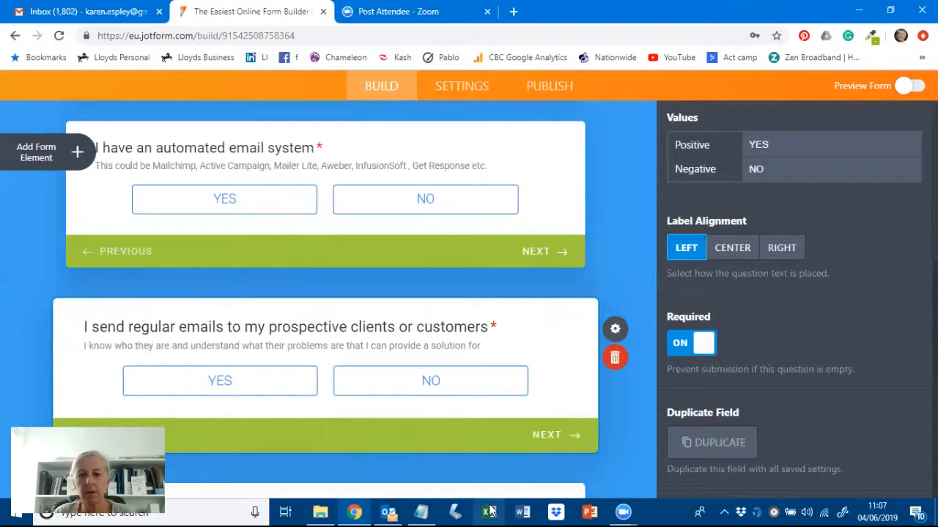
# - Replace its description with the Q5 text about sharing useful information and events
pyautogui.click(421, 512)
pyautogui.moveTo(847, 275); pyautogui.dragTo(669, 269)
pyautogui.hotkey('ctrl', 'c')
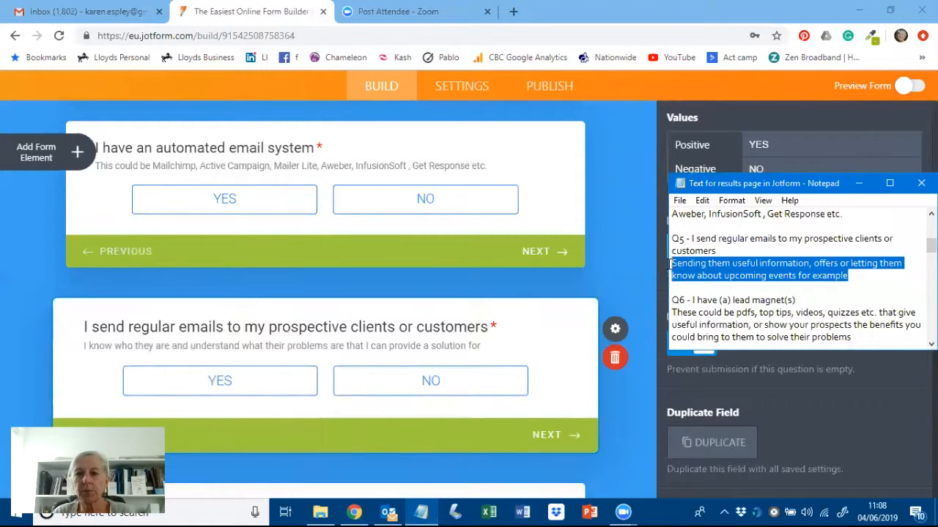
pyautogui.click(168, 349)
pyautogui.tripleClick(169, 349)
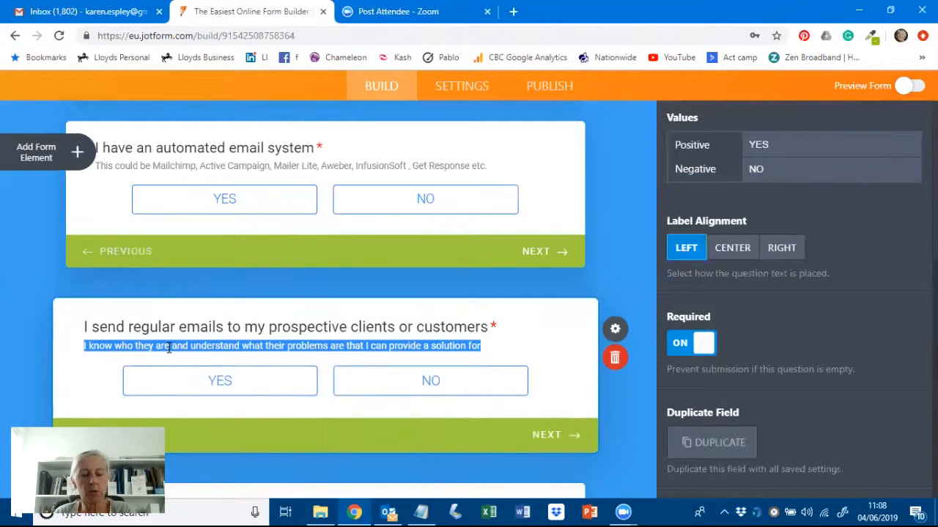
pyautogui.hotkey('ctrl', 'v')
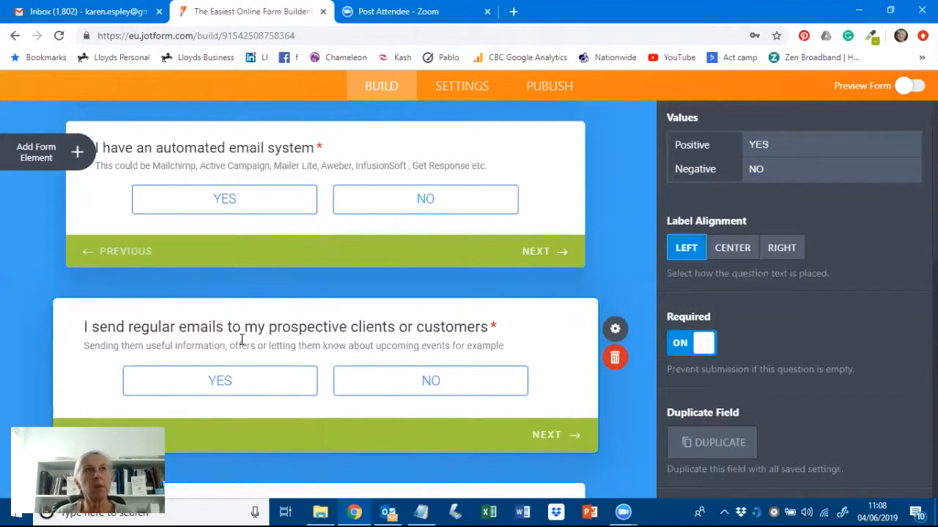
# - Replace the next question's label with 'I have (a) lead magnet(s)' from the notes
pyautogui.scroll(-1, 586, 392)
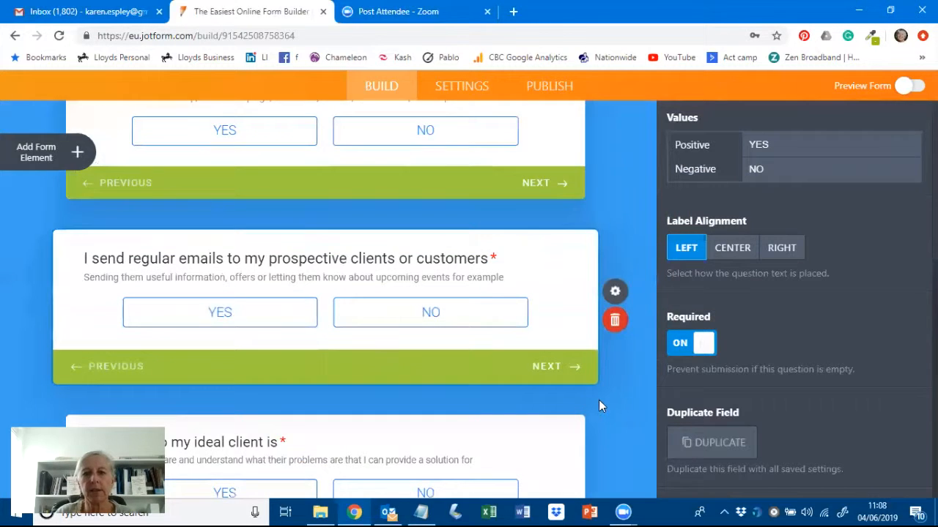
pyautogui.scroll(-2, 598, 400)
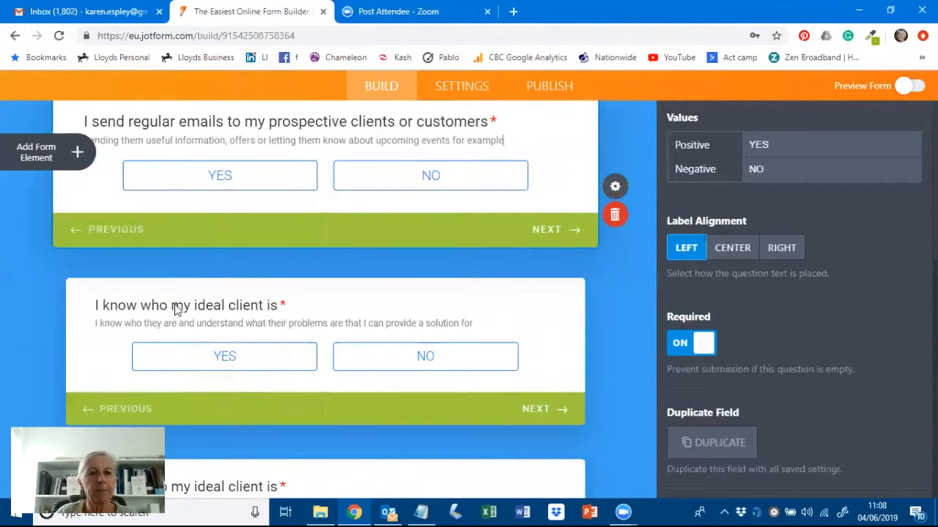
pyautogui.doubleClick(177, 305)
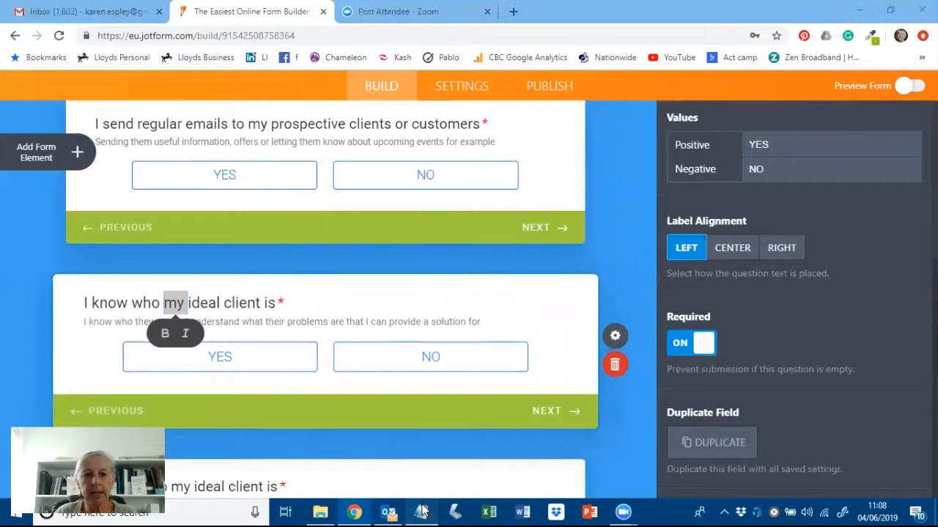
pyautogui.click(423, 511)
pyautogui.moveTo(798, 300); pyautogui.dragTo(692, 301)
pyautogui.hotkey('ctrl', 'c')
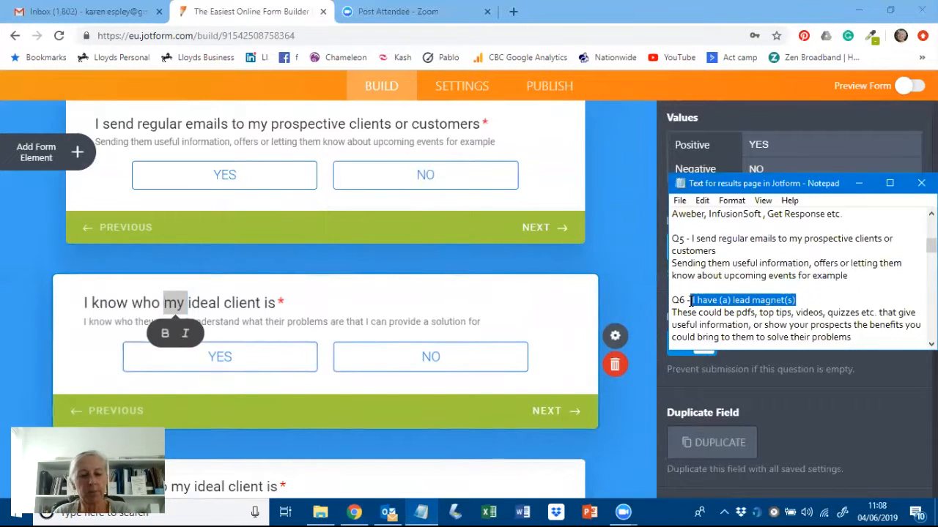
pyautogui.tripleClick(120, 303)
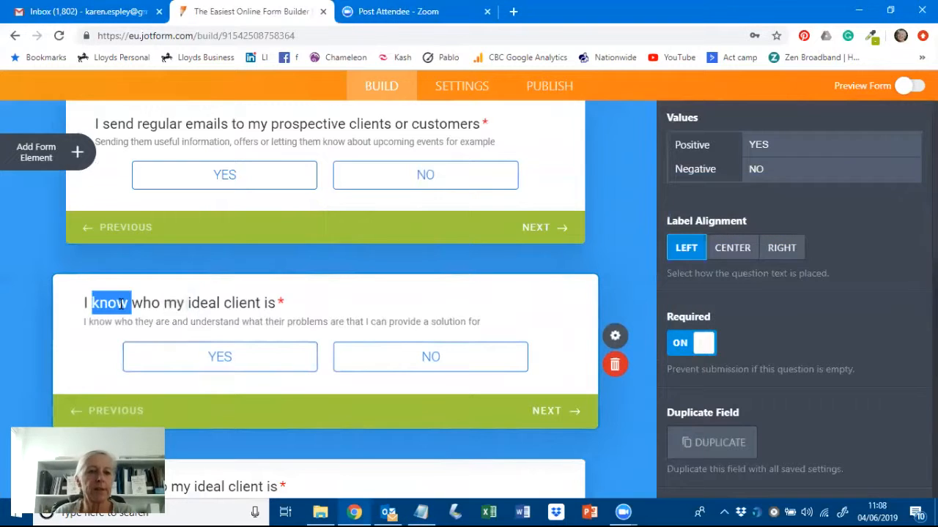
pyautogui.hotkey('ctrl', 'v')
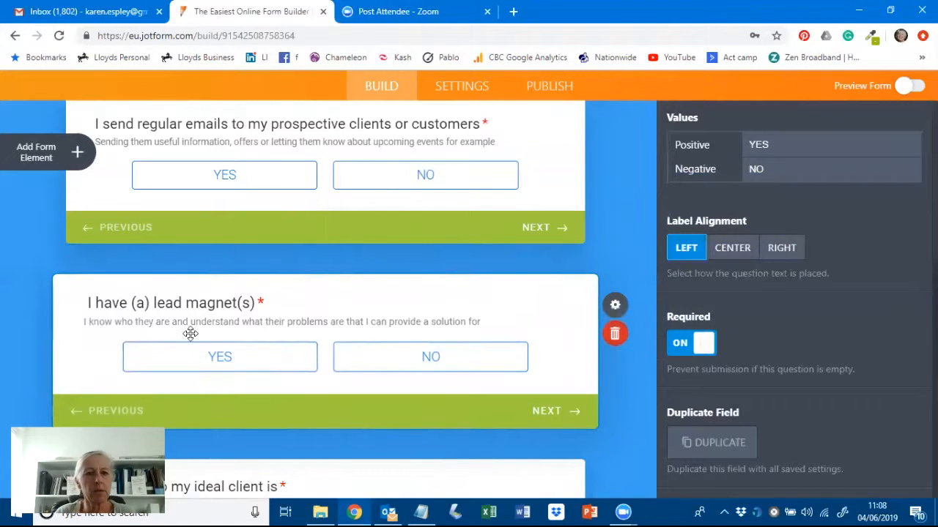
# - Paste the Q6 description mentioning pdfs, top tips, videos and quizzes as its description
pyautogui.click(452, 511)
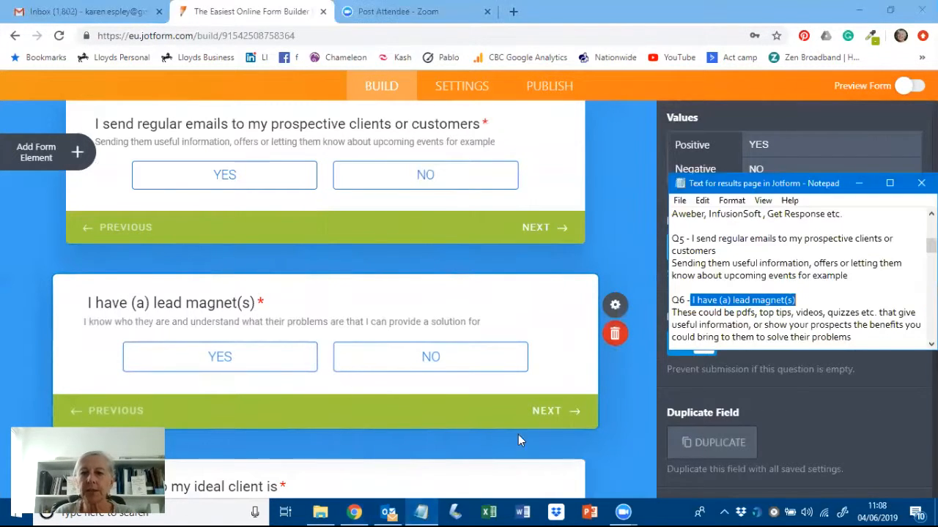
pyautogui.scroll(-1, 831, 282)
pyautogui.moveTo(852, 302); pyautogui.dragTo(672, 278)
pyautogui.hotkey('ctrl', 'c')
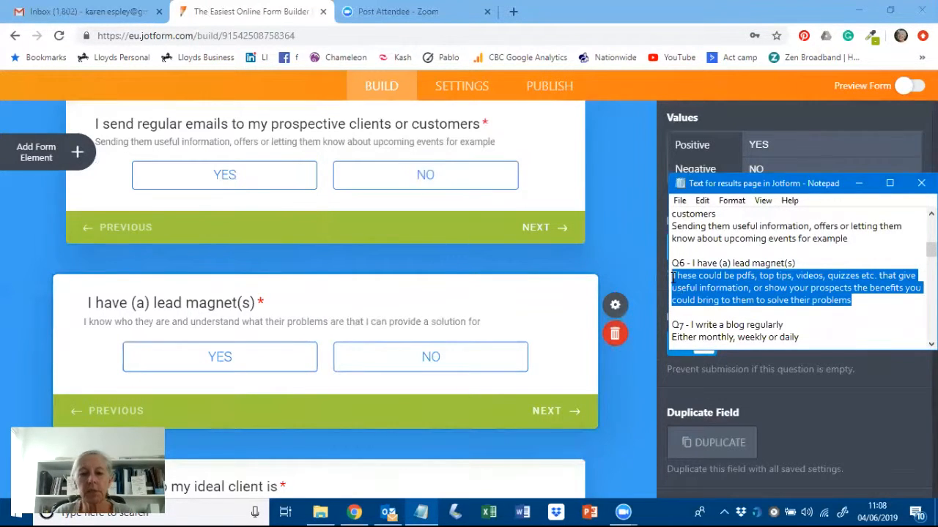
pyautogui.click(193, 320)
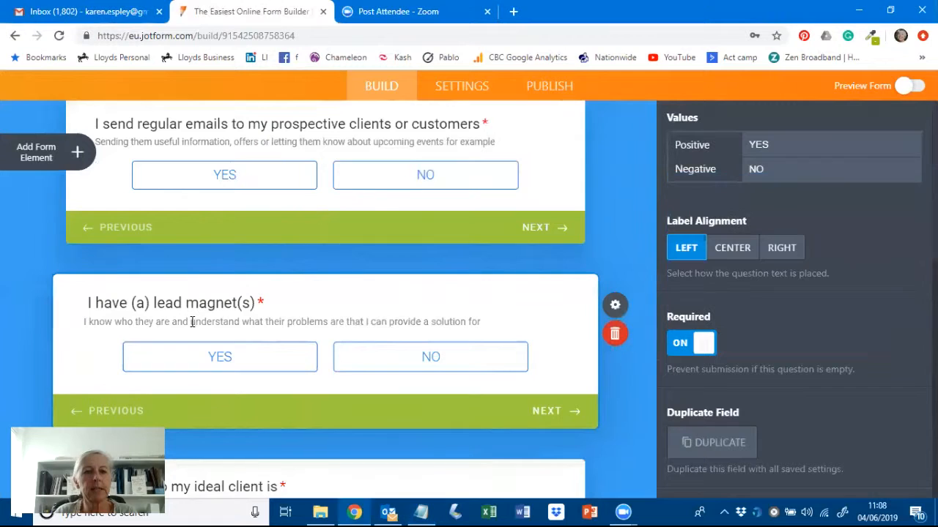
pyautogui.tripleClick(192, 321)
pyautogui.hotkey('ctrl', 'v')
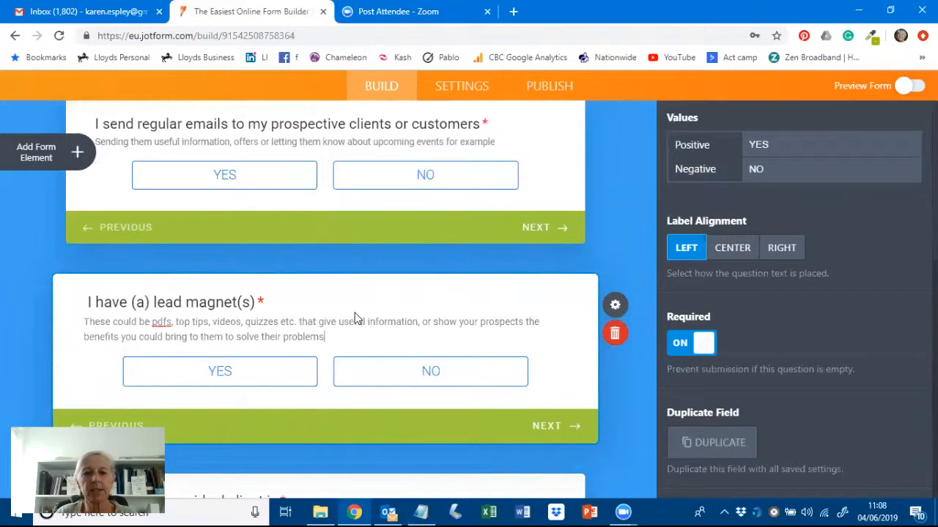
pyautogui.scroll(-3, 356, 316)
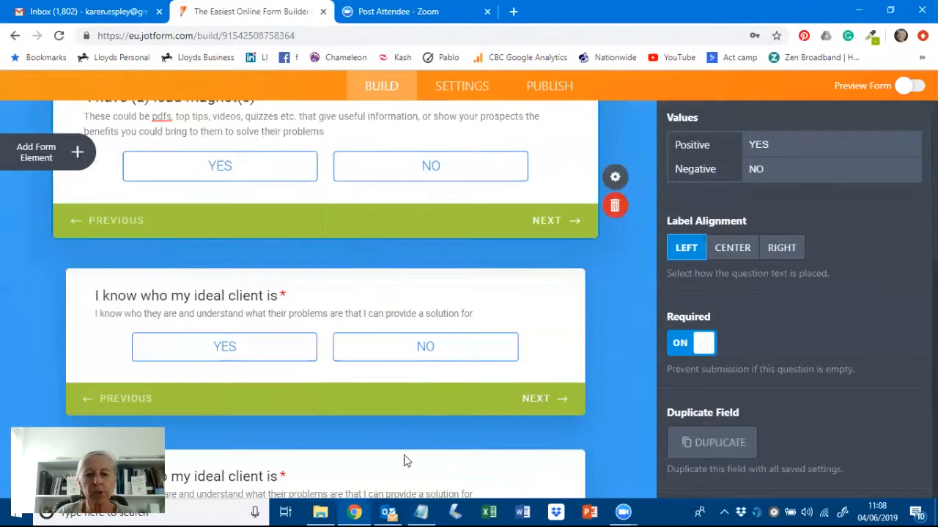
# - Set the duplicated question's title to 'I write a blog regularly' from the notes
pyautogui.click(422, 512)
pyautogui.scroll(-1, 797, 317)
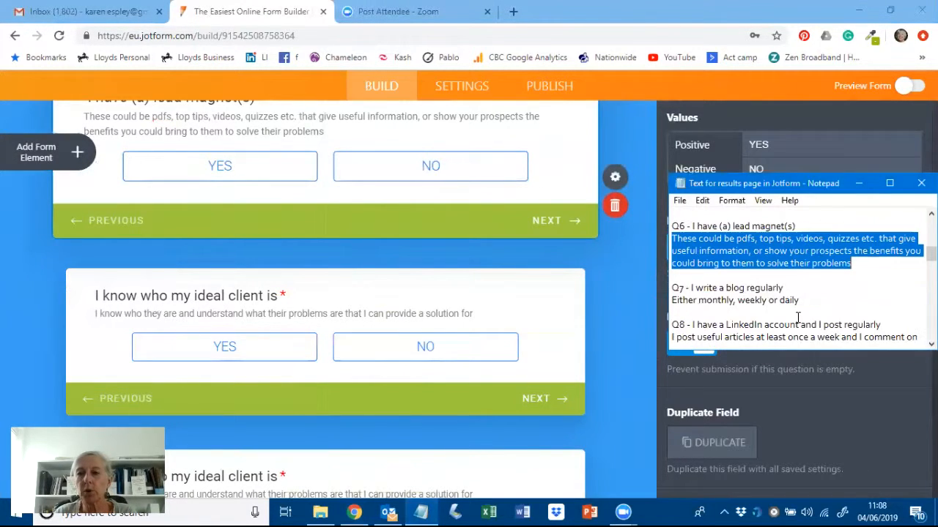
pyautogui.moveTo(788, 288); pyautogui.dragTo(690, 287)
pyautogui.hotkey('ctrl', 'c')
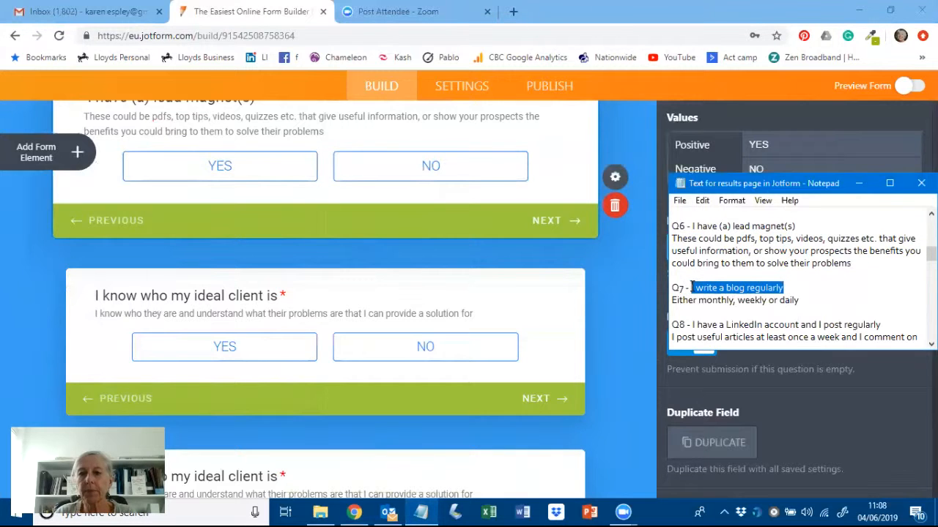
pyautogui.click(215, 294)
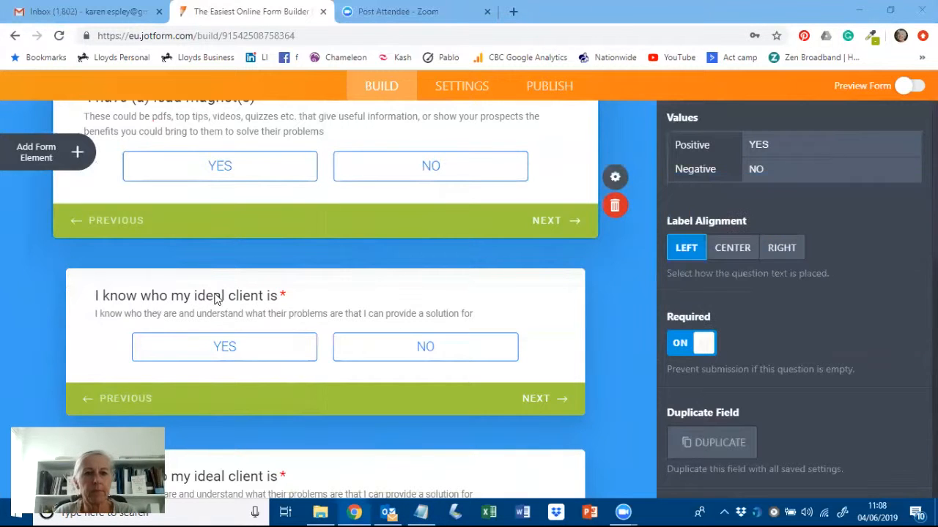
pyautogui.click(215, 295)
pyautogui.hotkey('ctrl', 'v')
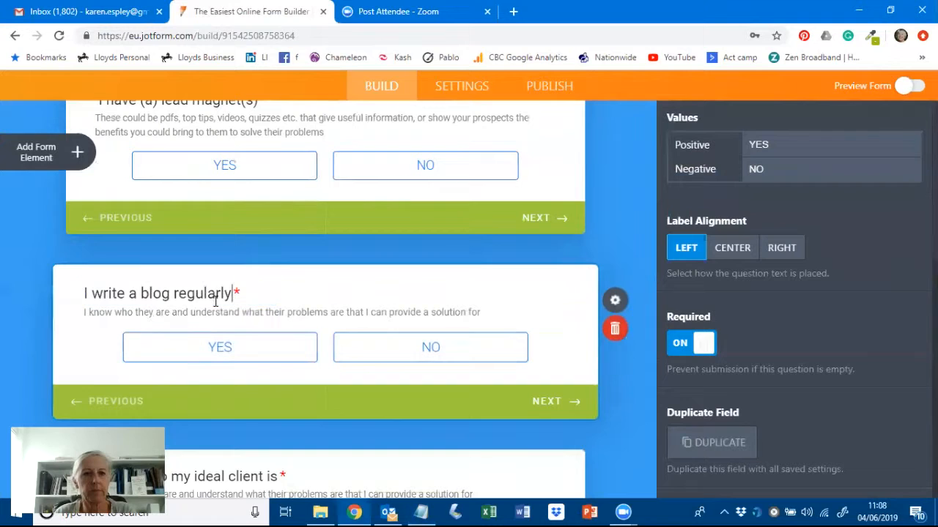
# - Replace its description with 'Either monthly, weekly or daily'
pyautogui.click(429, 511)
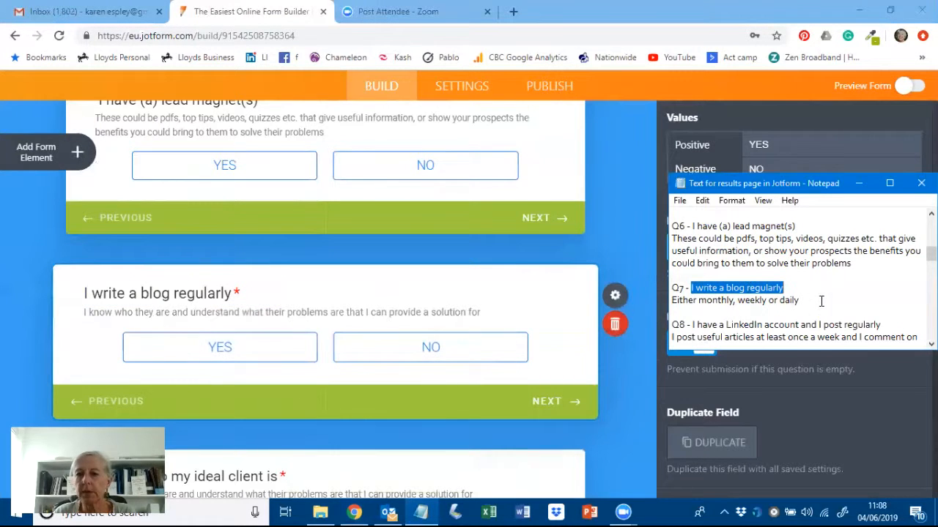
pyautogui.moveTo(798, 300); pyautogui.dragTo(670, 303)
pyautogui.hotkey('ctrl', 'c')
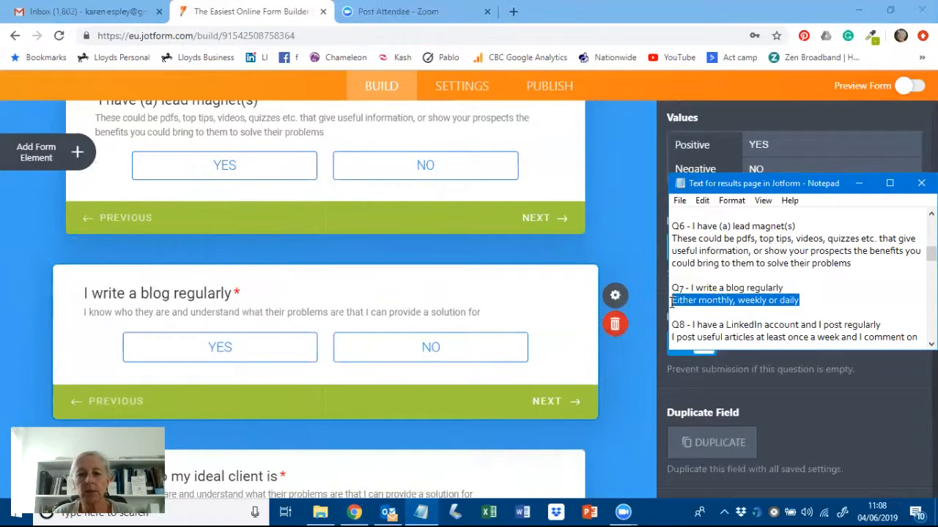
pyautogui.tripleClick(189, 315)
pyautogui.hotkey('ctrl', 'v')
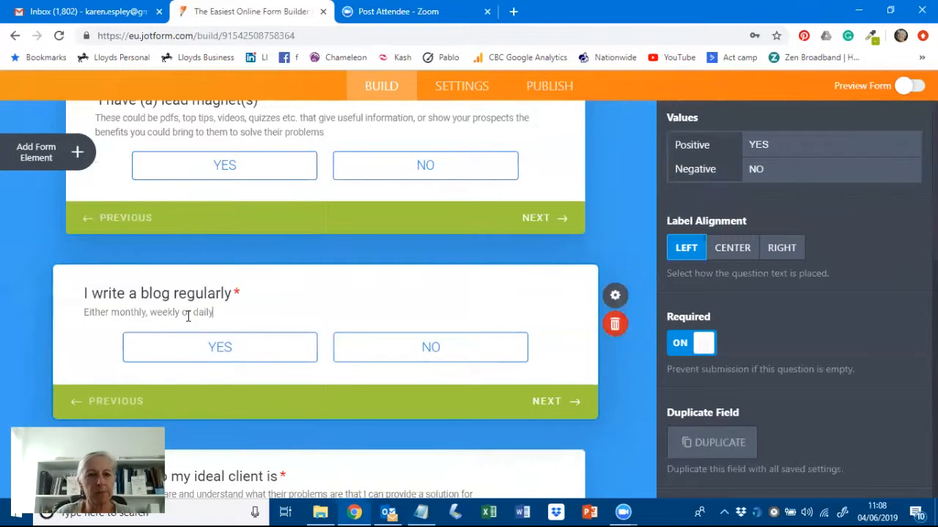
# - Set the last question's title to 'I have a LinkedIn account and I post regularly'
pyautogui.scroll(-2, 599, 377)
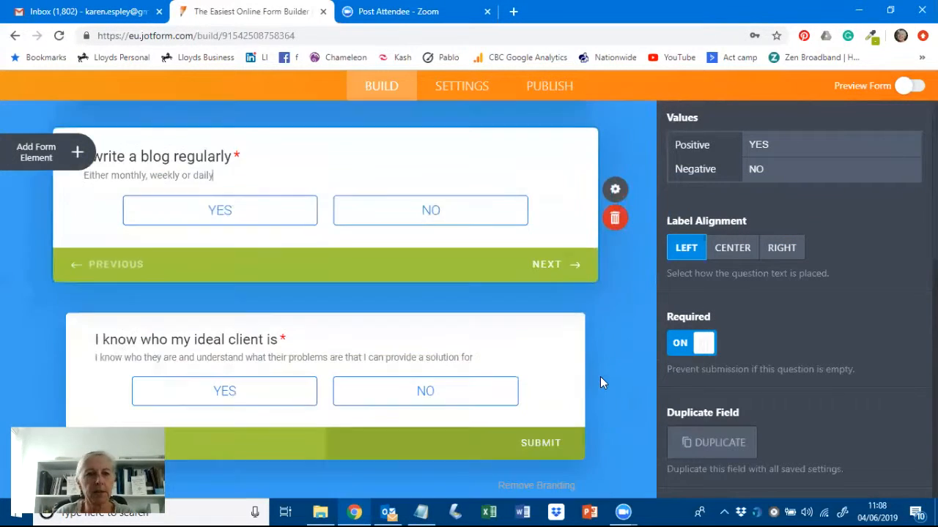
pyautogui.click(421, 511)
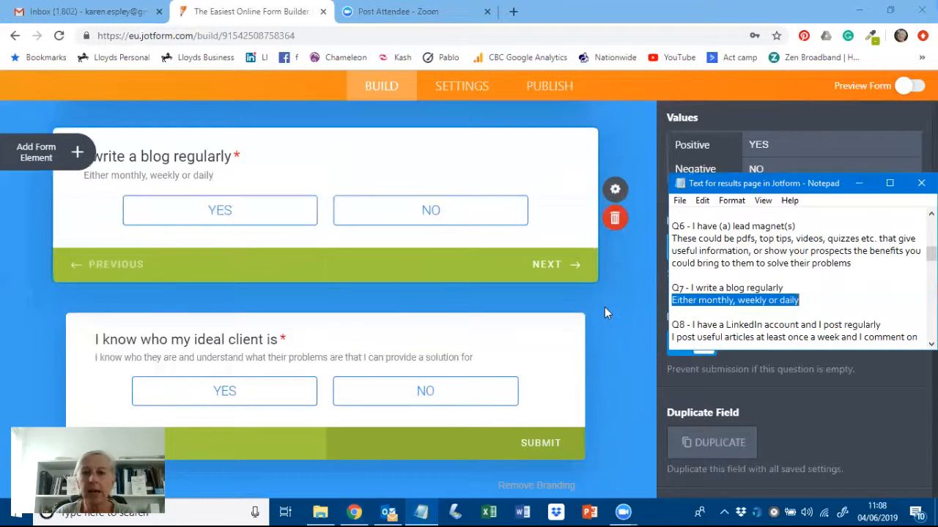
pyautogui.scroll(-1, 783, 261)
pyautogui.moveTo(884, 288); pyautogui.dragTo(694, 288)
pyautogui.hotkey('ctrl', 'c')
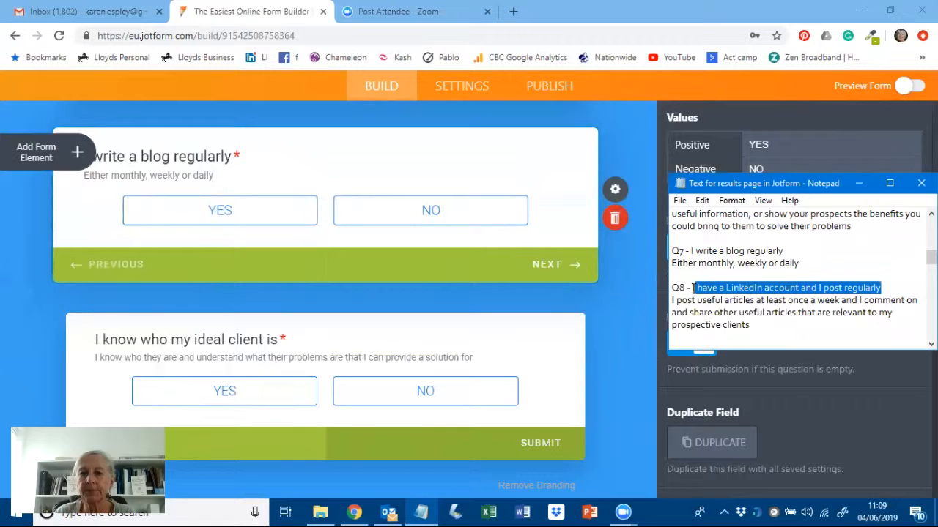
pyautogui.click(206, 344)
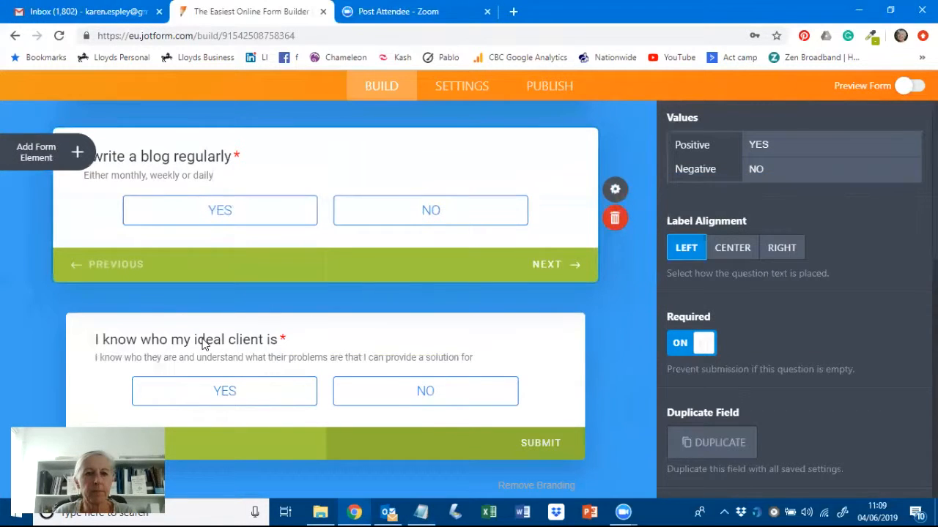
pyautogui.click(202, 343)
pyautogui.hotkey('ctrl', 'v')
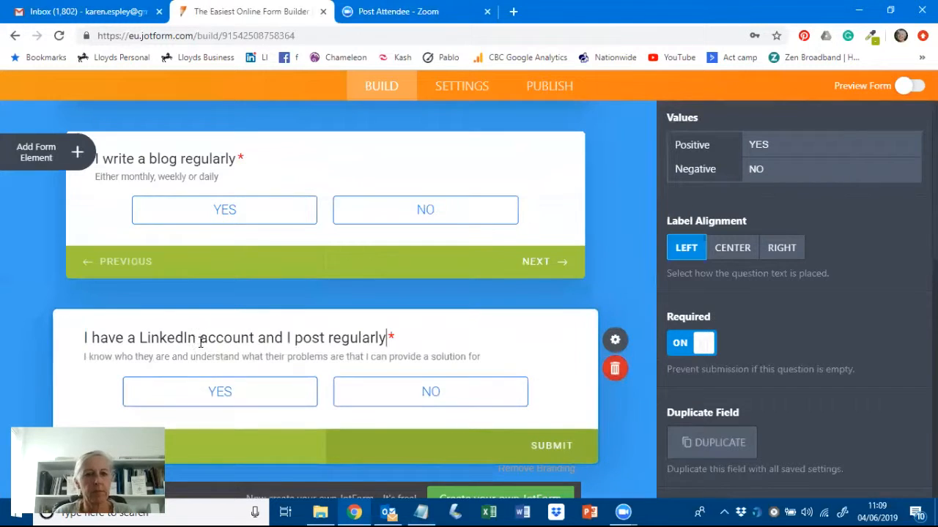
# - Paste the weekly-posting LinkedIn description, then duplicate the question
pyautogui.click(430, 511)
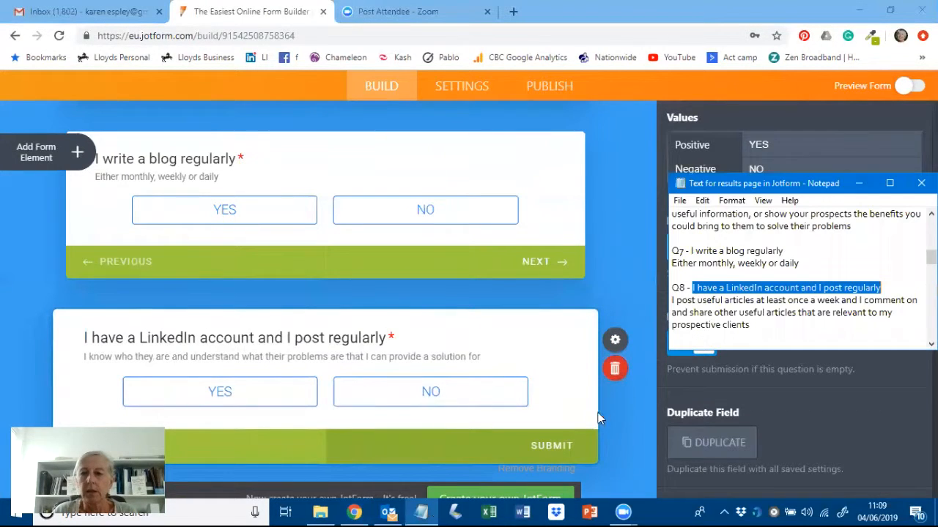
pyautogui.moveTo(753, 328); pyautogui.dragTo(671, 300)
pyautogui.hotkey('ctrl', 'c')
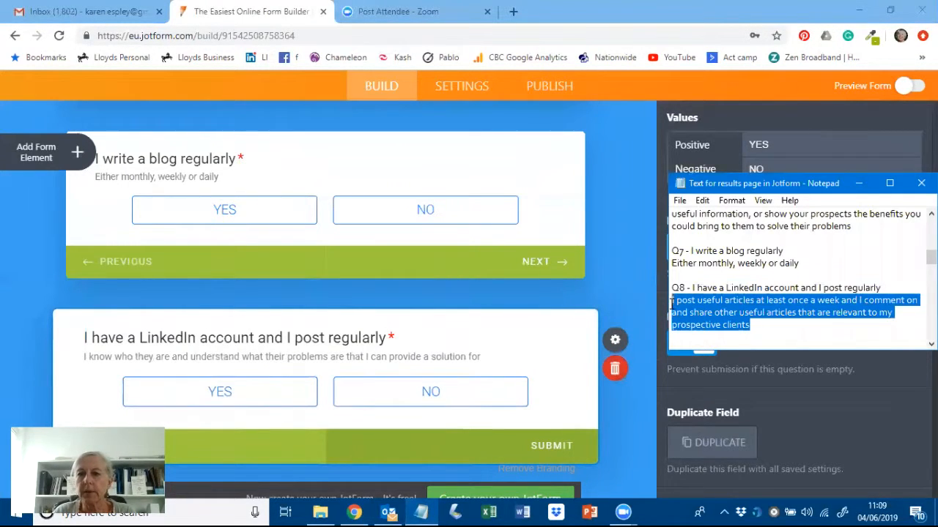
pyautogui.click(238, 355)
pyautogui.doubleClick(239, 355)
pyautogui.hotkey('ctrl', 'a')
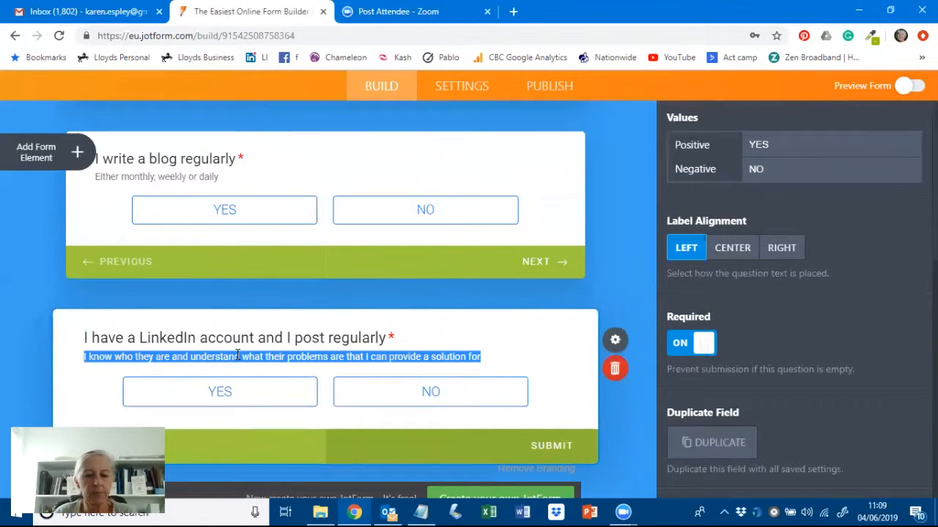
pyautogui.hotkey('ctrl', 'v')
pyautogui.scroll(-1, 539, 288)
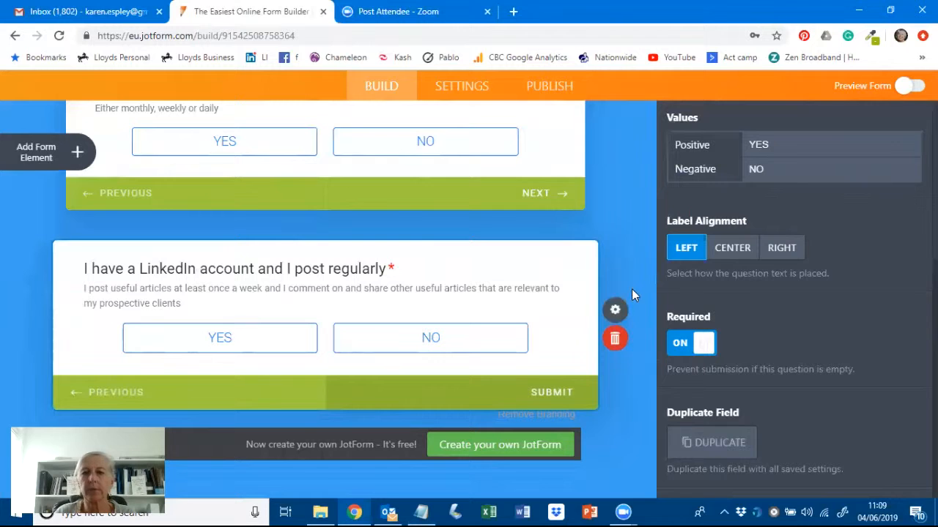
pyautogui.click(696, 443)
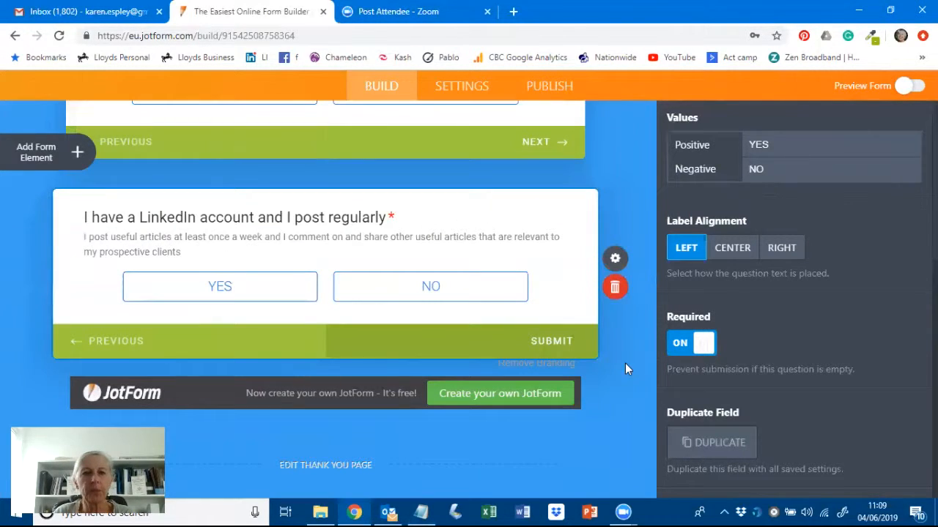
# - Retitle the copied question 'I have a Twitter account and post regularly'
pyautogui.click(421, 511)
pyautogui.scroll(-2, 813, 237)
pyautogui.scroll(-1, 813, 236)
pyautogui.moveTo(872, 274); pyautogui.dragTo(693, 277)
pyautogui.hotkey('ctrl', 'c')
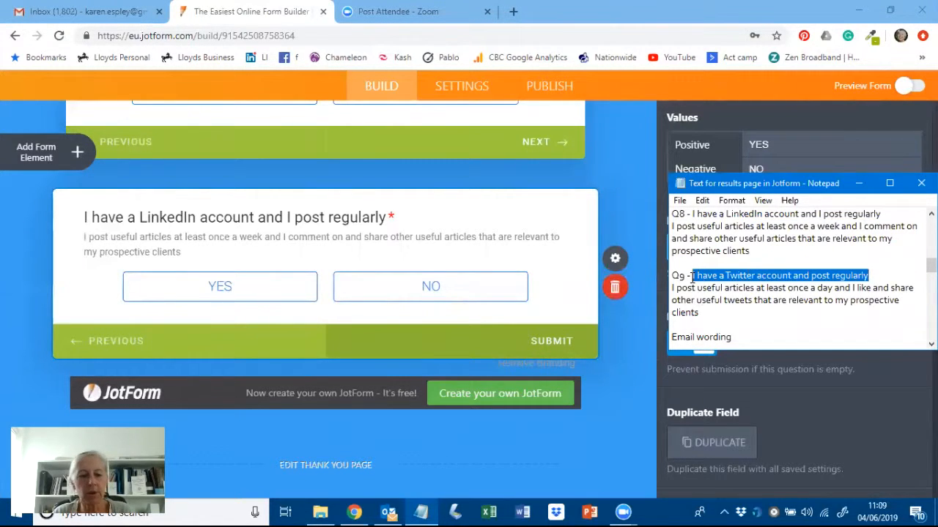
pyautogui.click(249, 220)
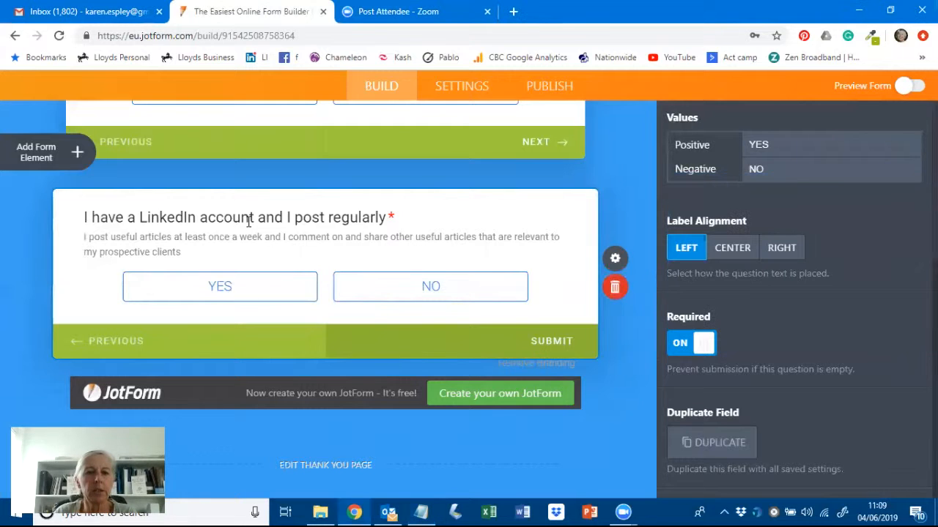
pyautogui.doubleClick(249, 220)
pyautogui.tripleClick(249, 220)
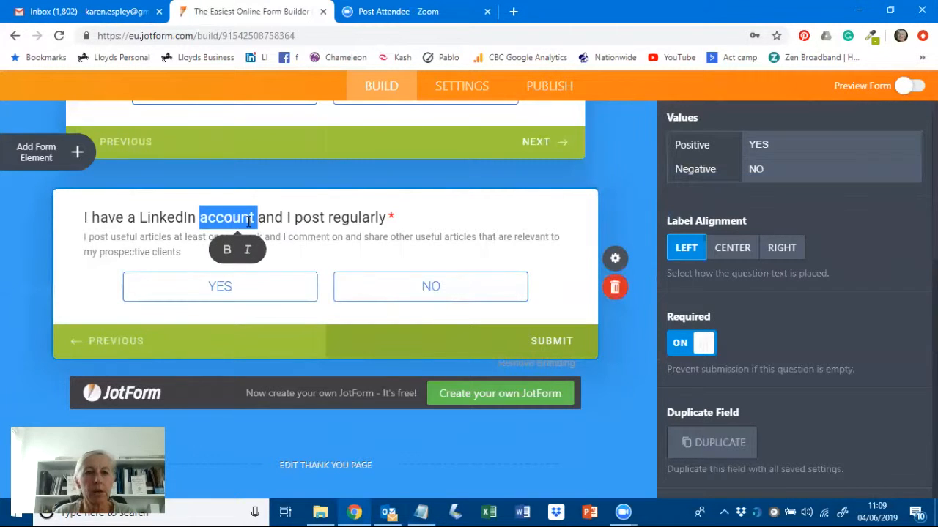
pyautogui.hotkey('ctrl', 'v')
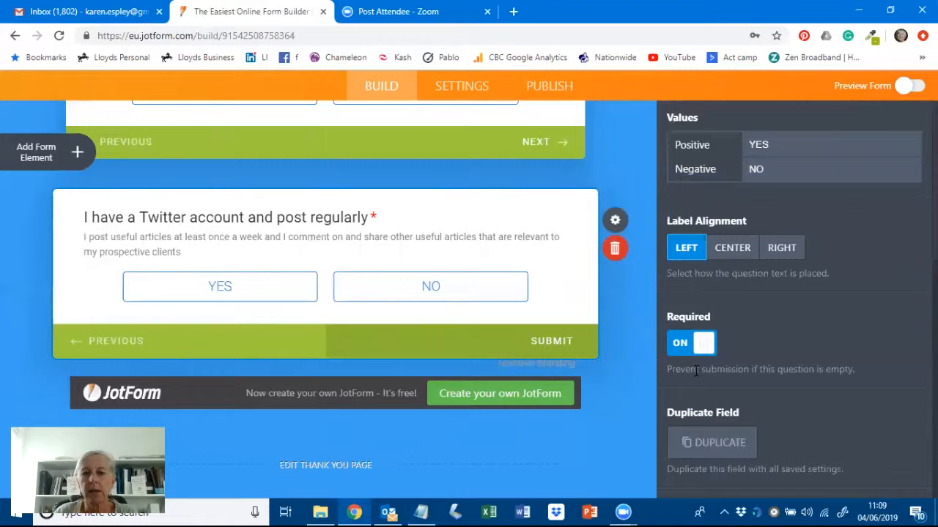
# - Paste the daily-posting Twitter description and bring up the thank-you page editor
pyautogui.click(423, 512)
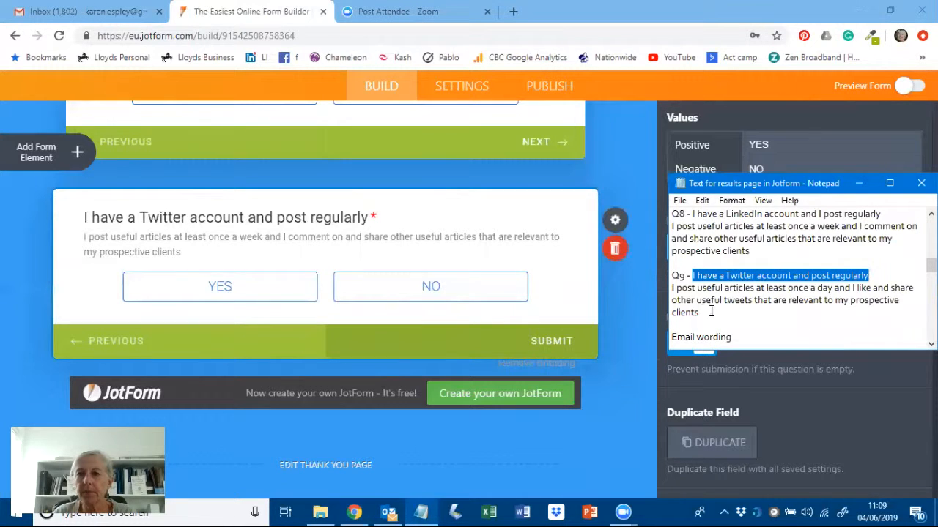
pyautogui.moveTo(698, 312); pyautogui.dragTo(673, 290)
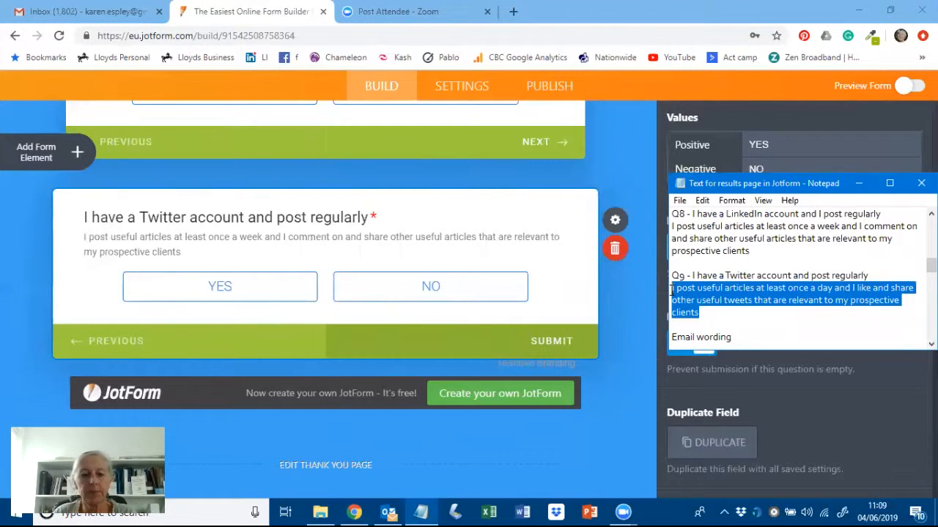
pyautogui.click(167, 244)
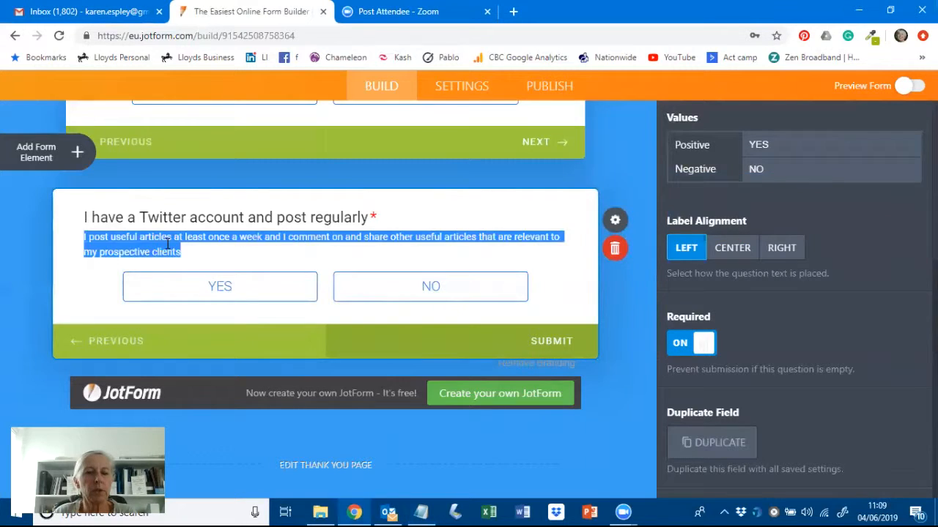
pyautogui.hotkey('ctrl', 'v')
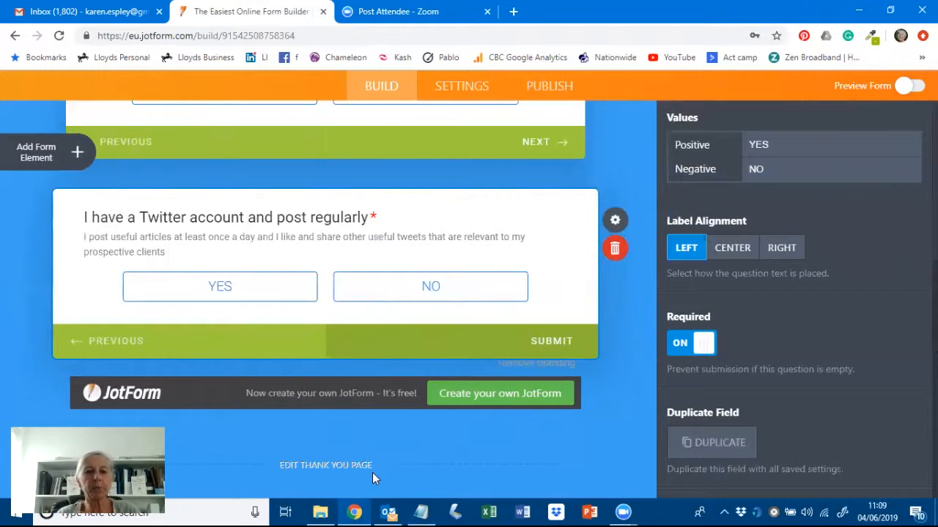
pyautogui.click(341, 471)
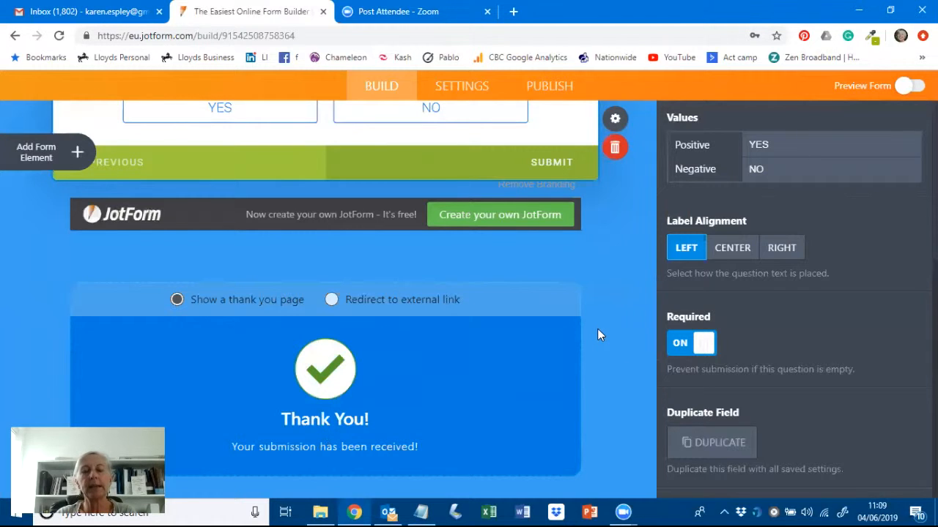
pyautogui.scroll(1, 598, 335)
pyautogui.scroll(-1, 598, 334)
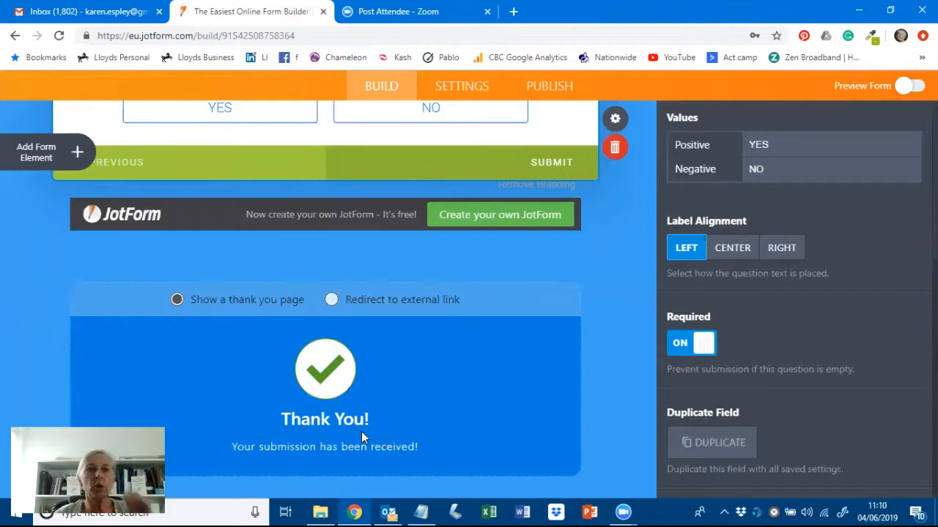
# - Add an Email field at the end of the form
pyautogui.click(24, 156)
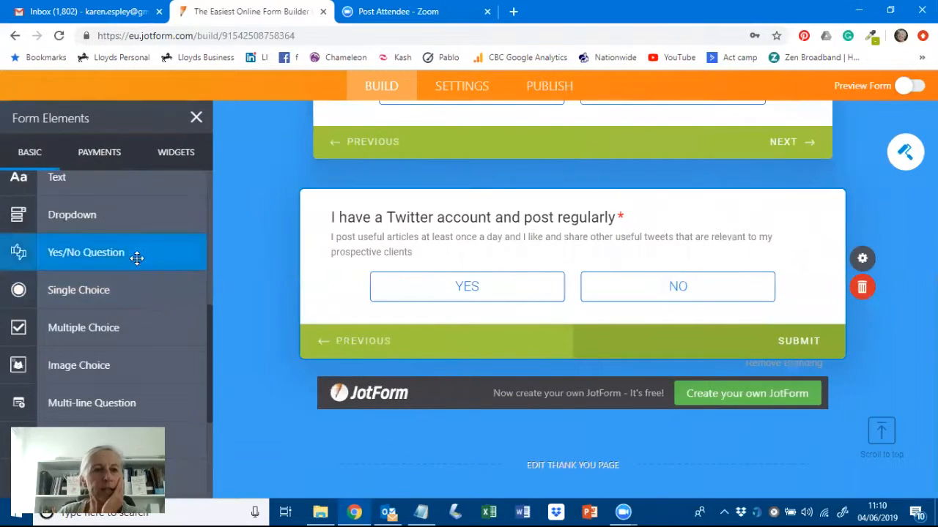
pyautogui.scroll(1, 139, 258)
pyautogui.scroll(5, 139, 258)
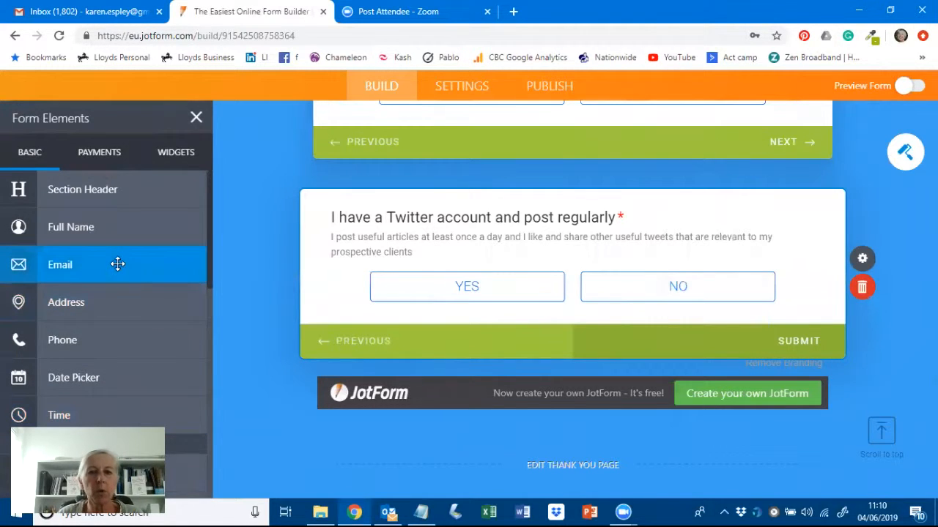
pyautogui.moveTo(132, 265); pyautogui.dragTo(579, 330)
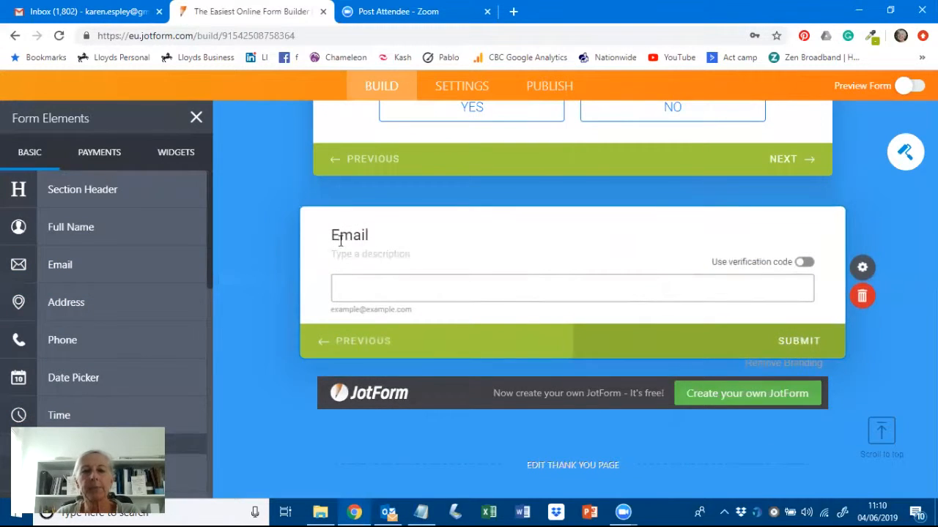
# - Paste the consent and privacy-policy paragraph from the notes into the Email field's description
pyautogui.click(422, 511)
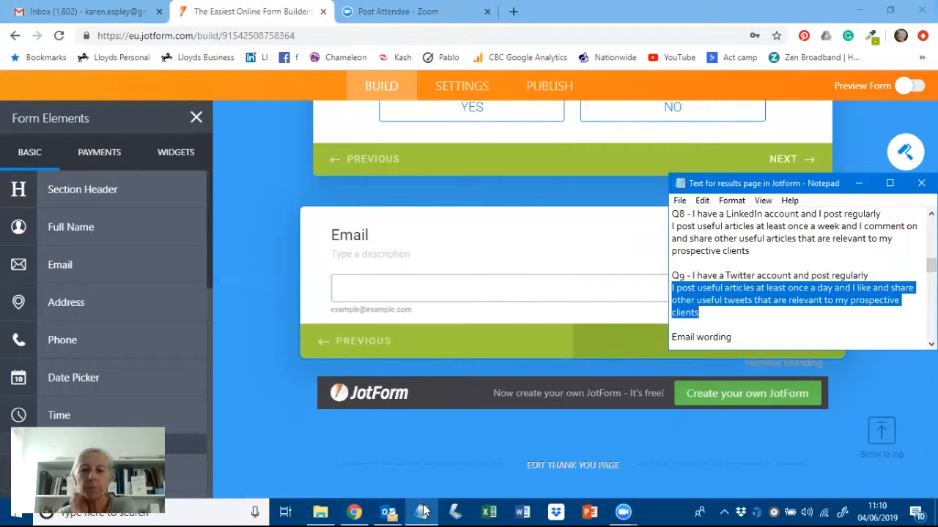
pyautogui.scroll(-3, 770, 275)
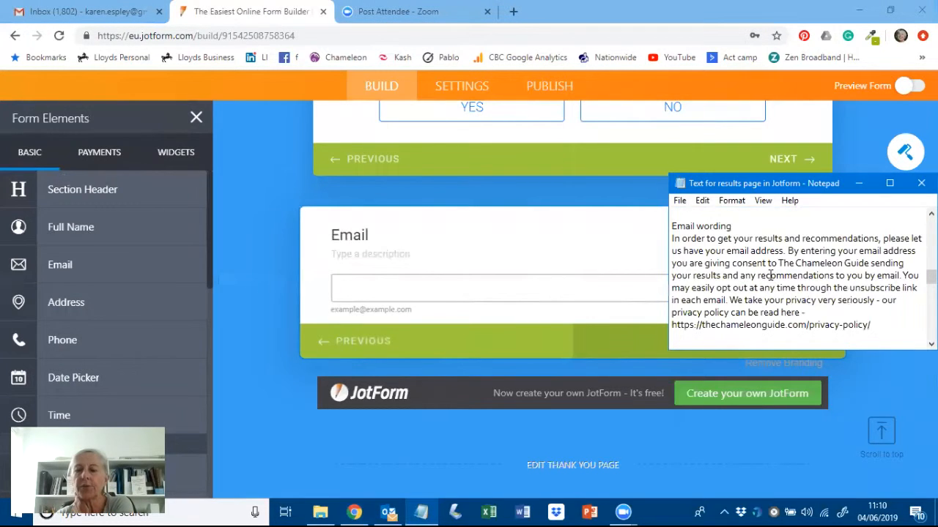
pyautogui.moveTo(875, 326); pyautogui.dragTo(664, 242)
pyautogui.hotkey('ctrl', 'c')
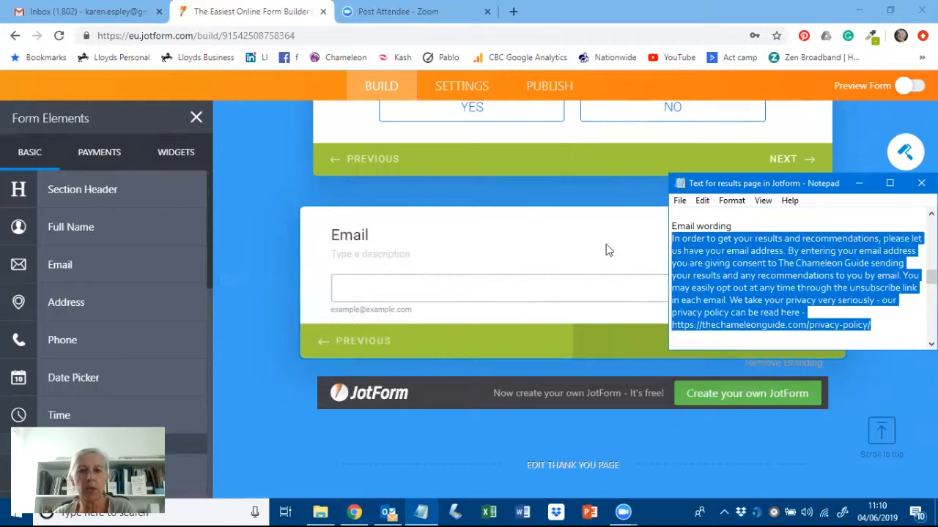
pyautogui.click(338, 254)
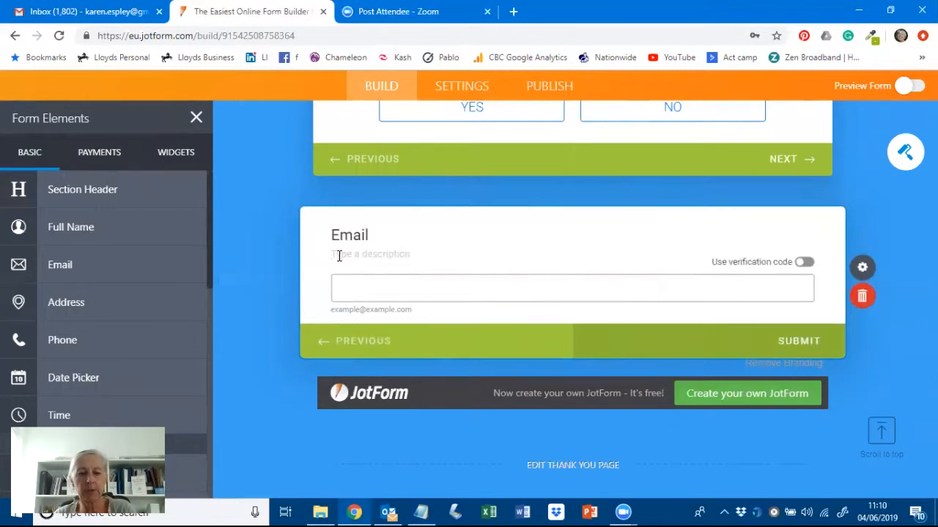
pyautogui.hotkey('ctrl', 'v')
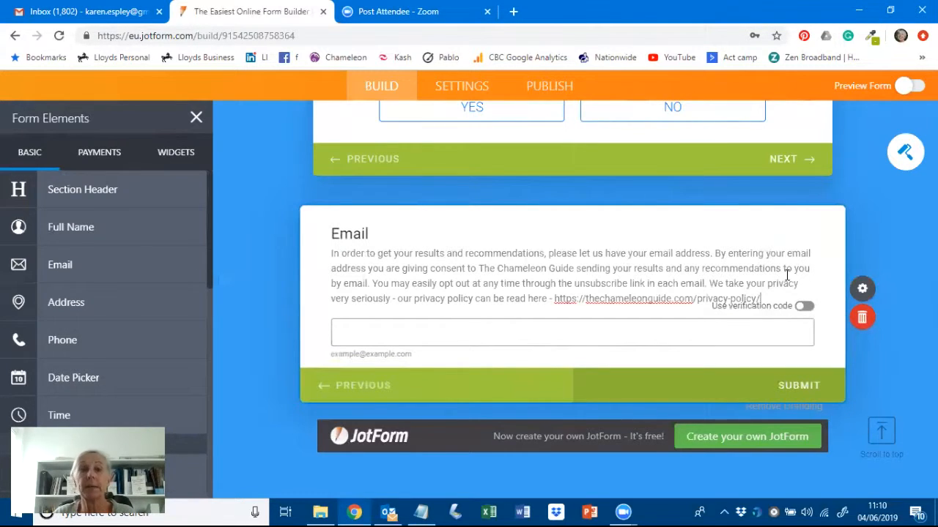
# - Switch the Email field's Confirmation Text Box ON so a Confirm Email box appears
pyautogui.click(861, 291)
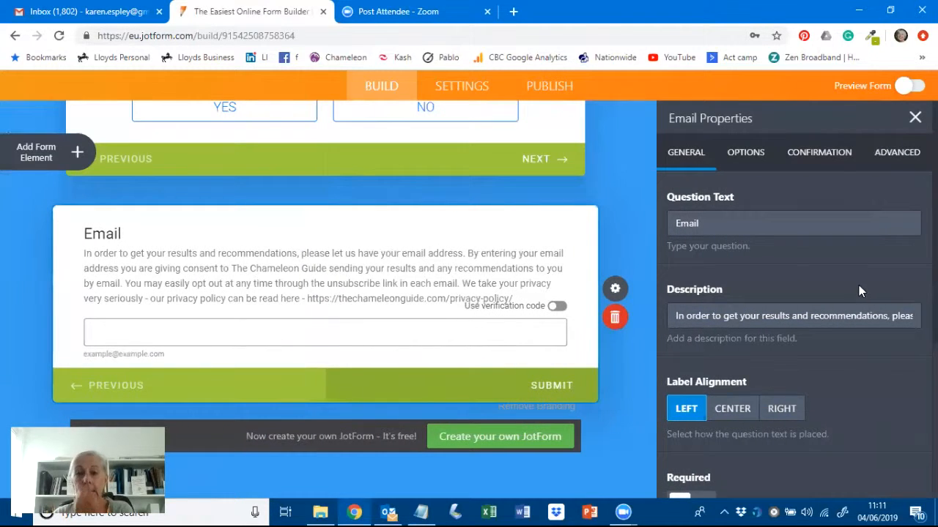
pyautogui.click(801, 156)
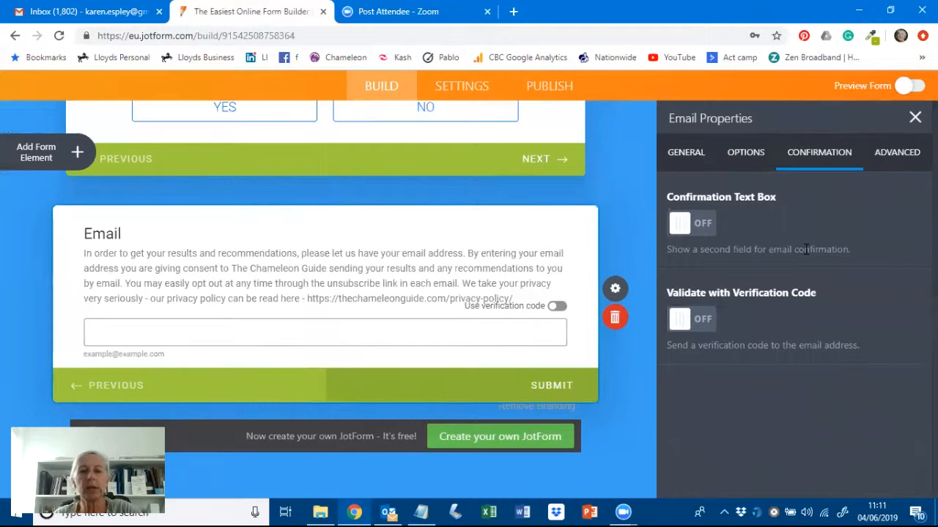
pyautogui.click(707, 227)
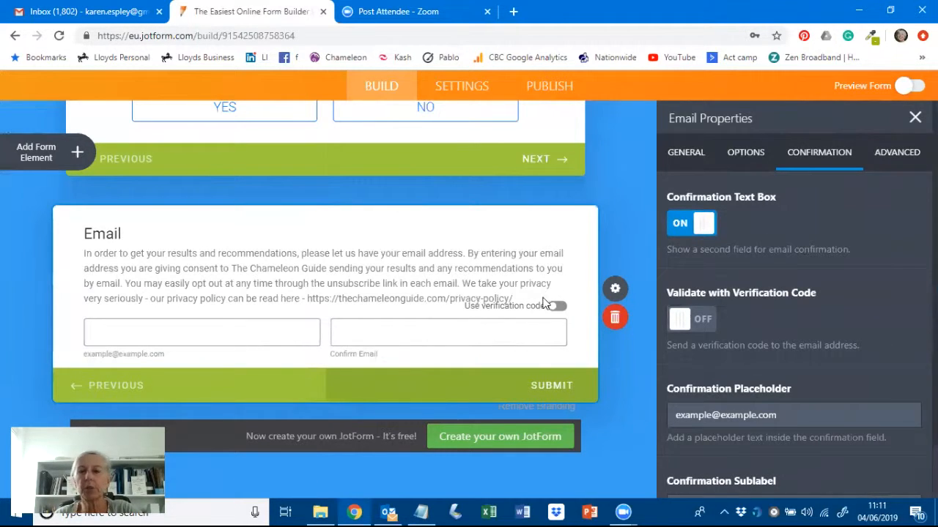
pyautogui.scroll(-1, 806, 293)
pyautogui.scroll(1, 804, 290)
pyautogui.scroll(-1, 804, 290)
pyautogui.scroll(1, 804, 290)
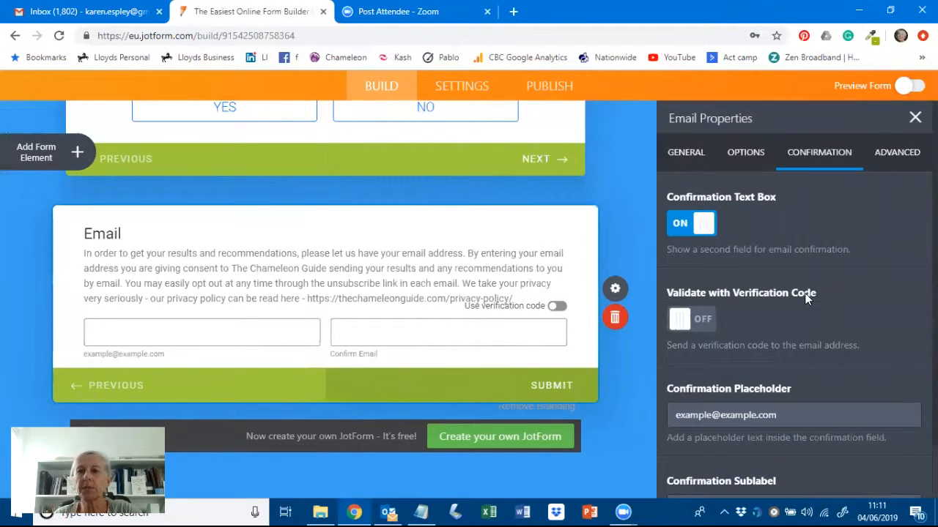
pyautogui.click(691, 156)
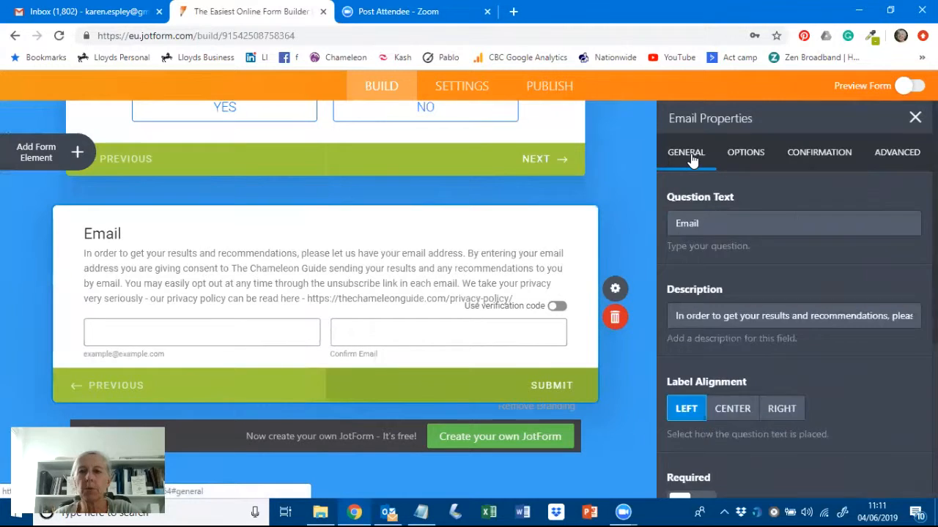
pyautogui.scroll(-2, 850, 358)
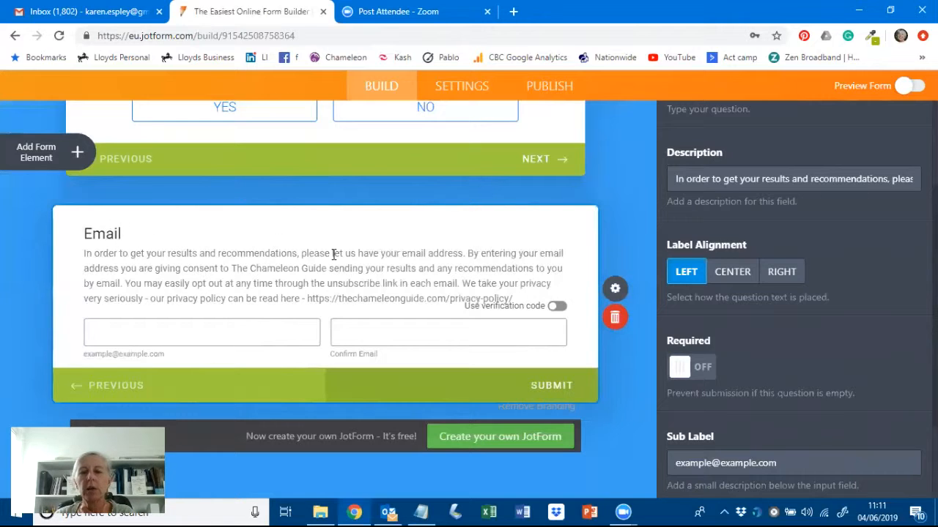
pyautogui.click(638, 194)
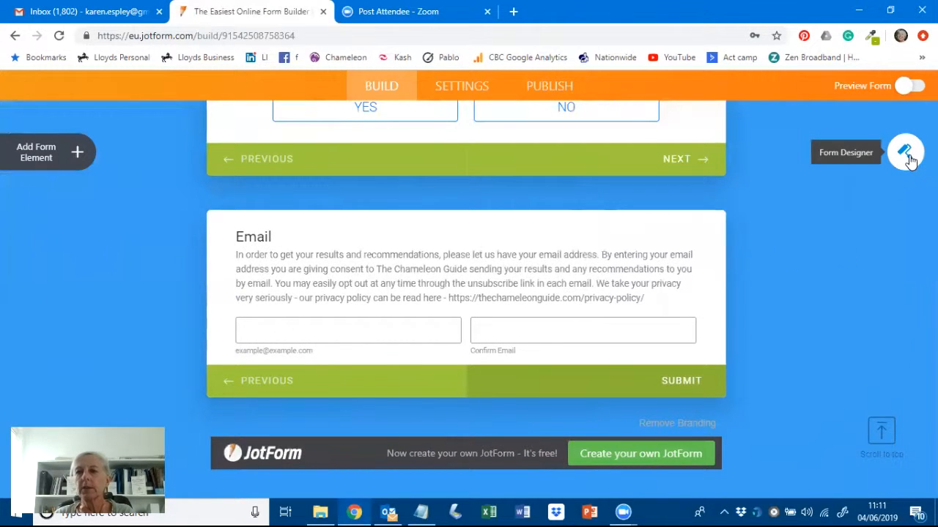
# - Apply the pink-background, turquoise-bar theme from the Form Designer's colour themes
pyautogui.click(905, 153)
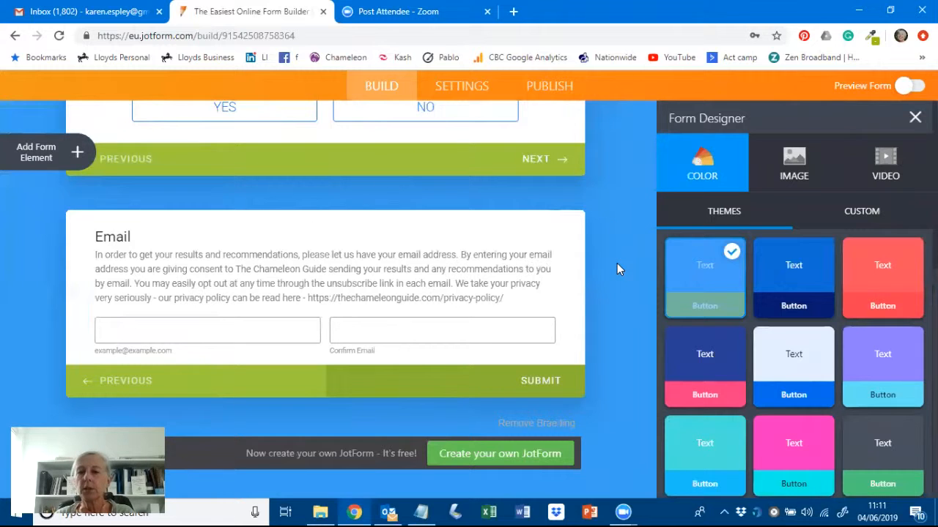
pyautogui.scroll(-1, 616, 269)
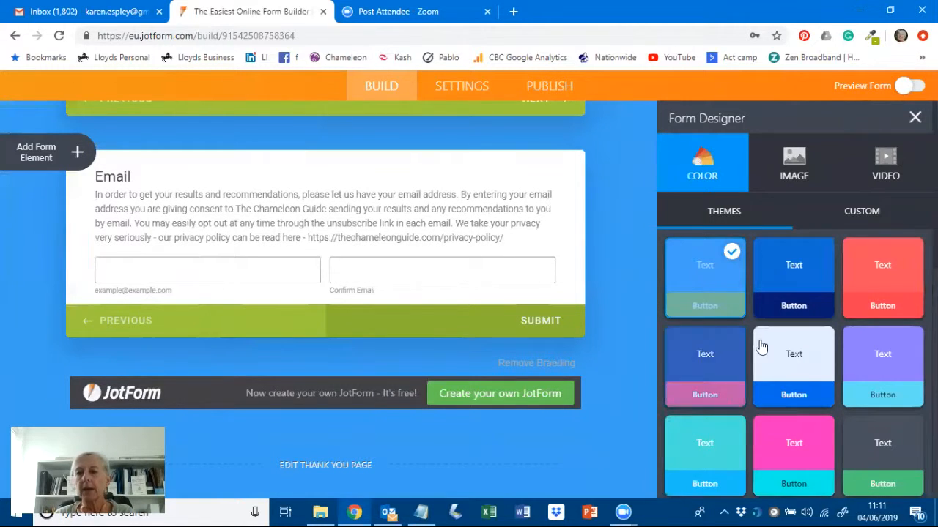
pyautogui.scroll(-7, 760, 344)
pyautogui.scroll(-1, 760, 345)
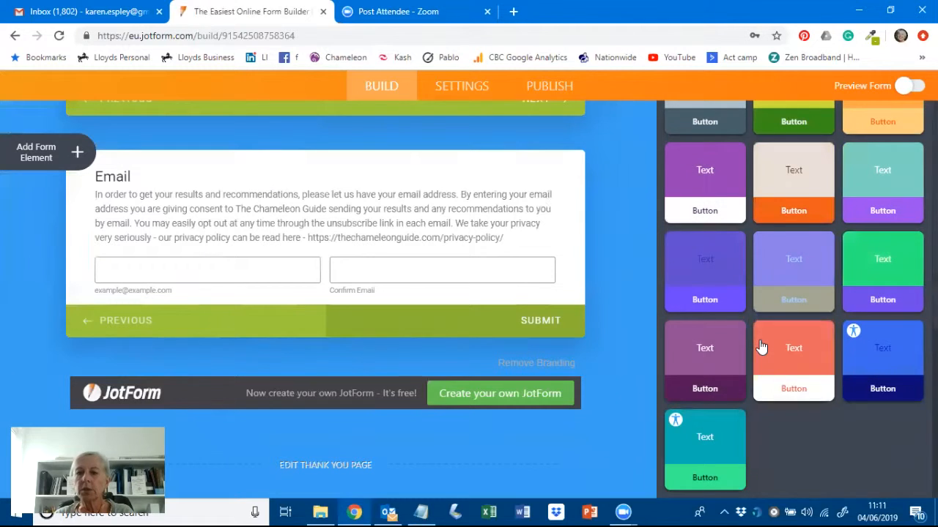
pyautogui.scroll(2, 760, 345)
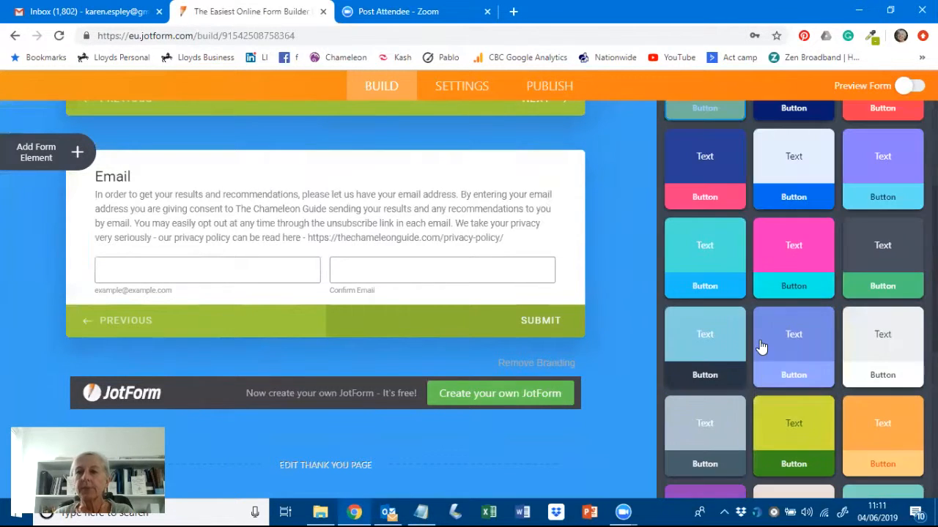
pyautogui.click(778, 252)
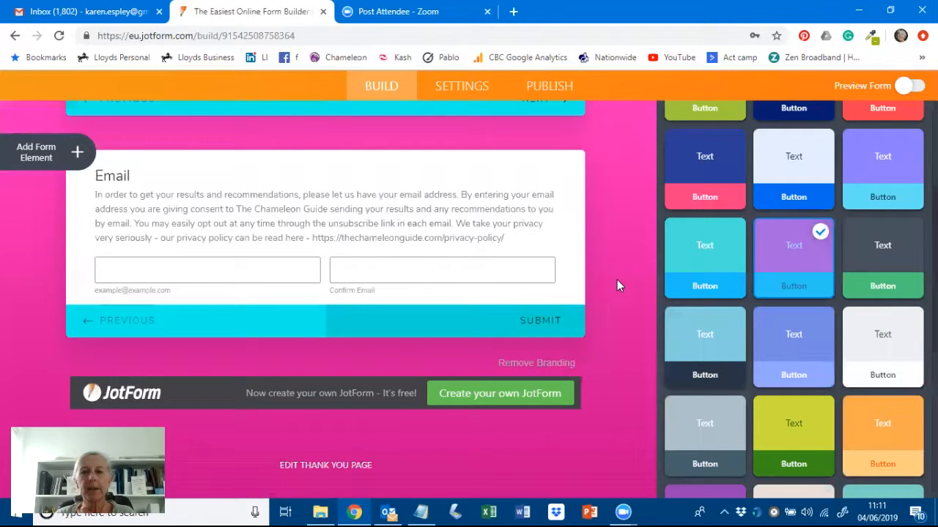
pyautogui.scroll(20, 616, 280)
pyautogui.scroll(5, 629, 255)
pyautogui.scroll(-14, 629, 253)
pyautogui.scroll(-10, 629, 254)
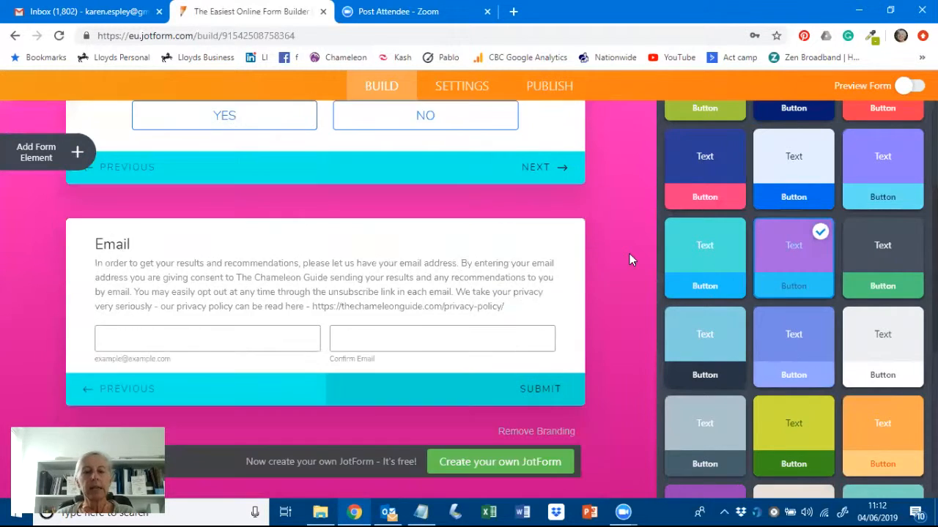
pyautogui.scroll(-1, 629, 254)
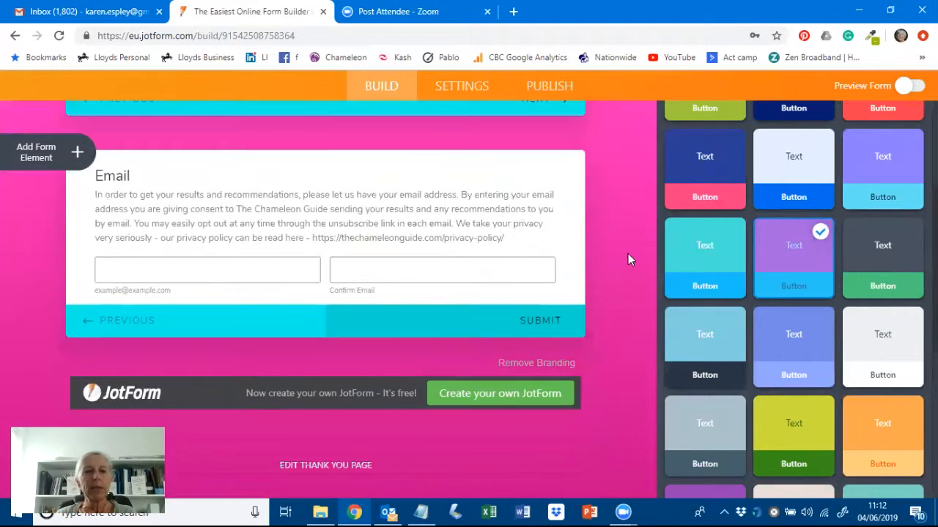
# - Drag the Form Calculation widget from the Widgets list onto the form below the Email question
pyautogui.click(36, 156)
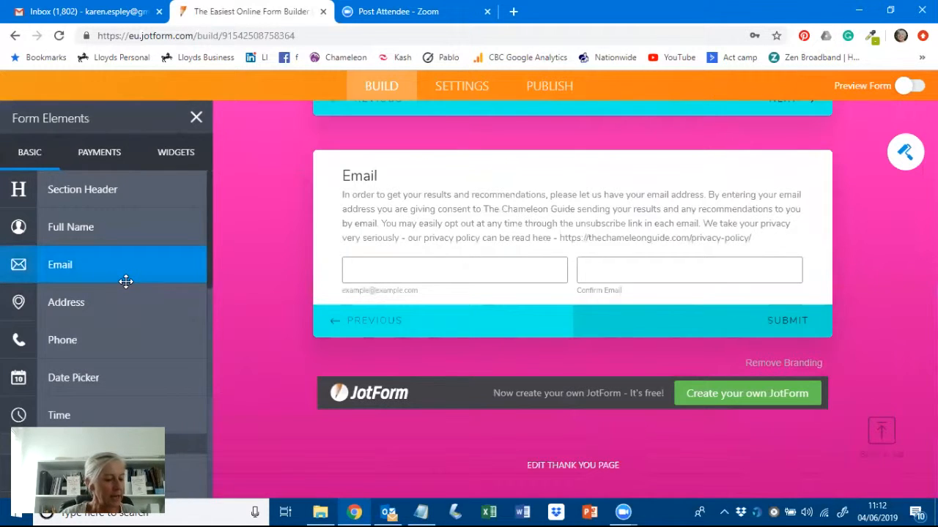
pyautogui.click(174, 154)
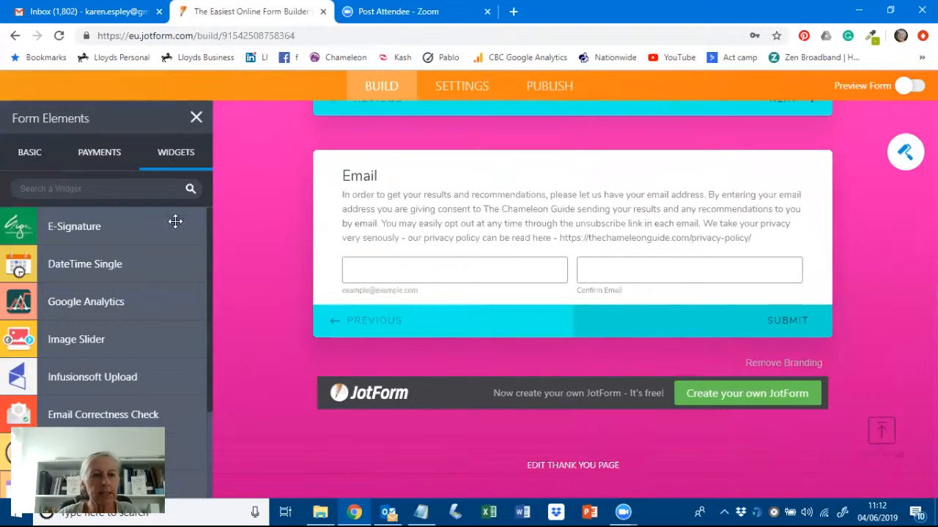
pyautogui.scroll(-1, 149, 257)
pyautogui.scroll(-5, 149, 257)
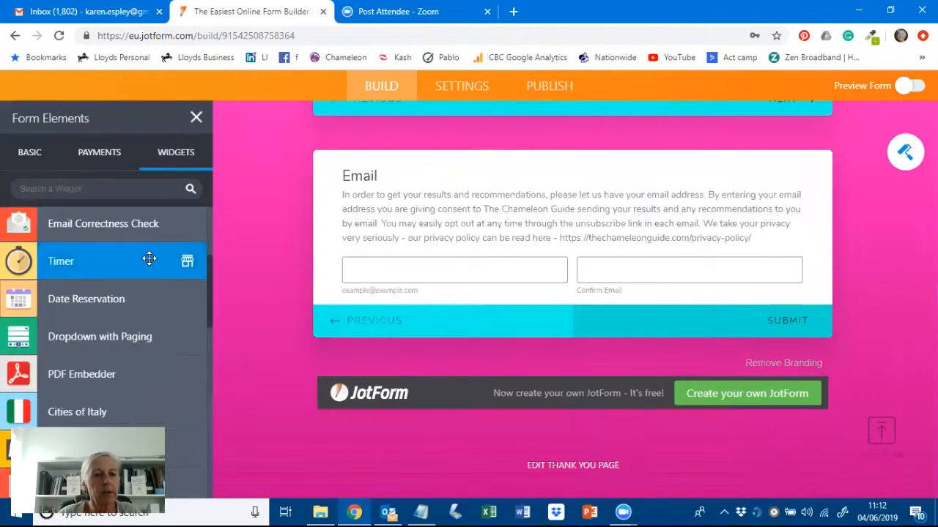
pyautogui.scroll(-1, 149, 258)
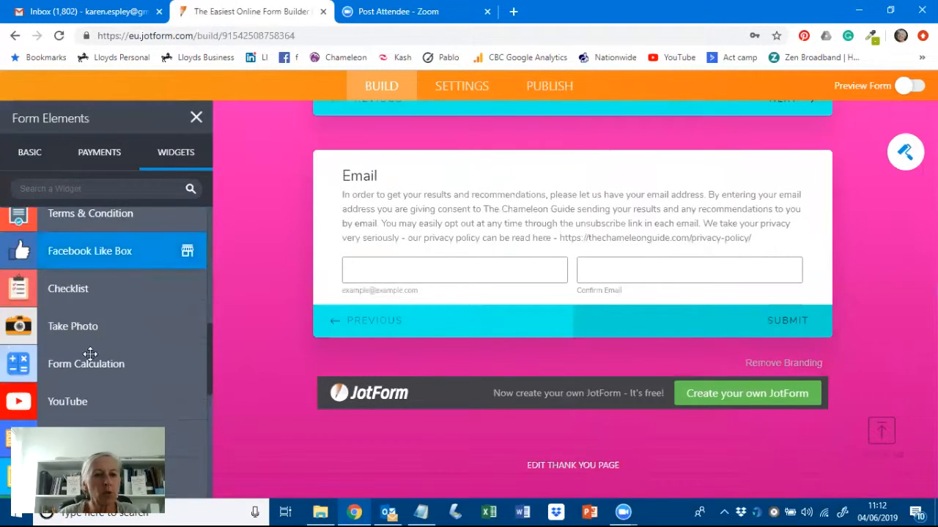
pyautogui.moveTo(85, 364); pyautogui.dragTo(523, 332)
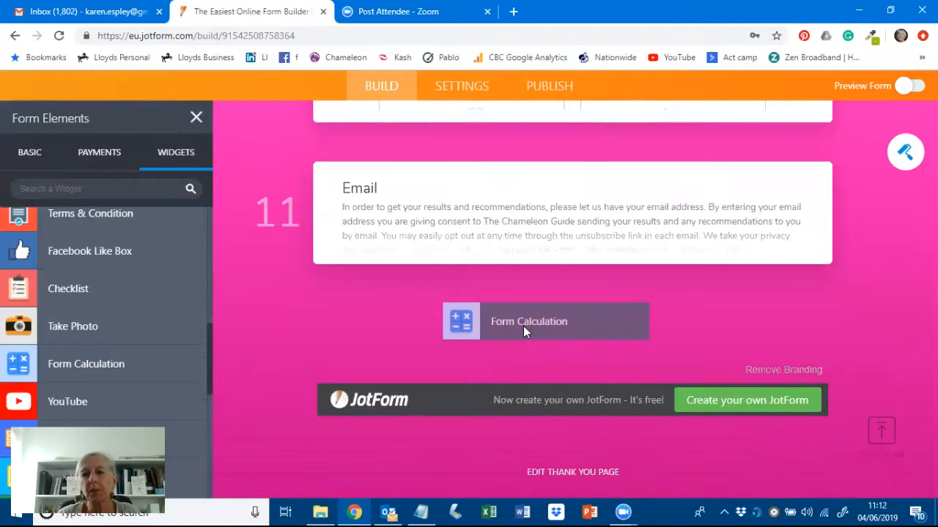
pyautogui.moveTo(491, 327); pyautogui.dragTo(491, 327)
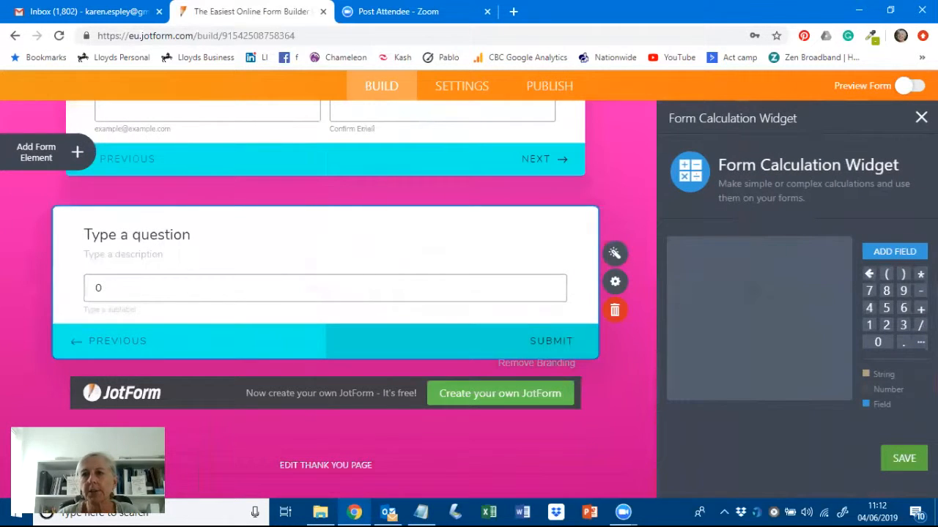
# - Rename the calculation question's label to 'Score'
pyautogui.click(921, 117)
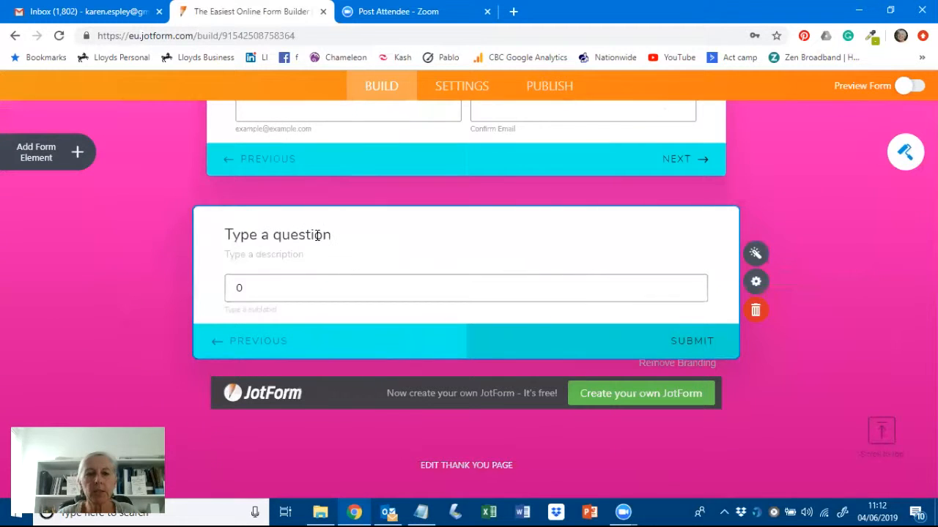
pyautogui.moveTo(330, 240); pyautogui.dragTo(222, 236)
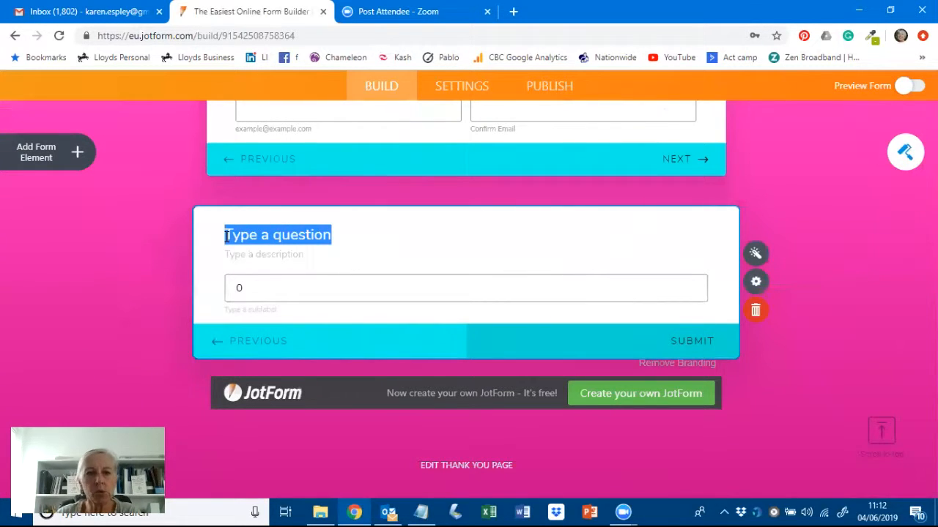
pyautogui.write('Score')
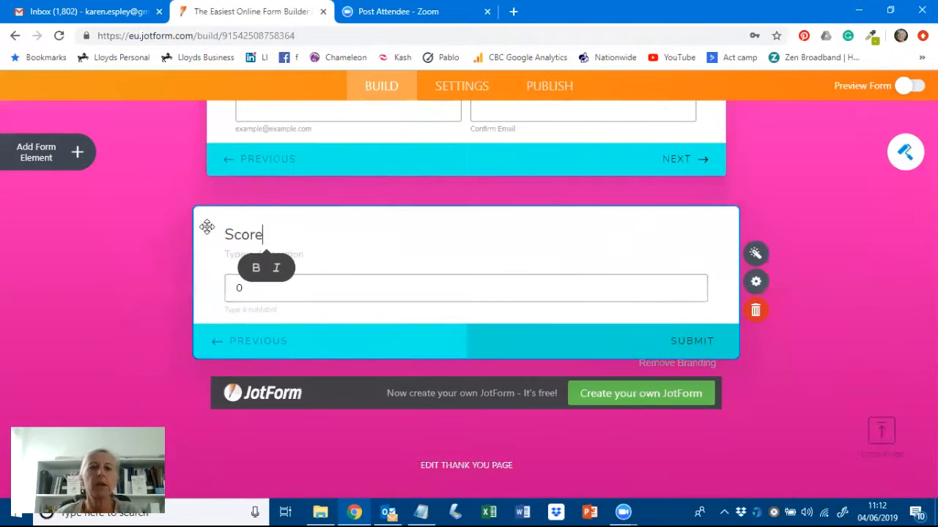
# - Turn Hide field ON in the Score field's Advanced properties
pyautogui.click(752, 285)
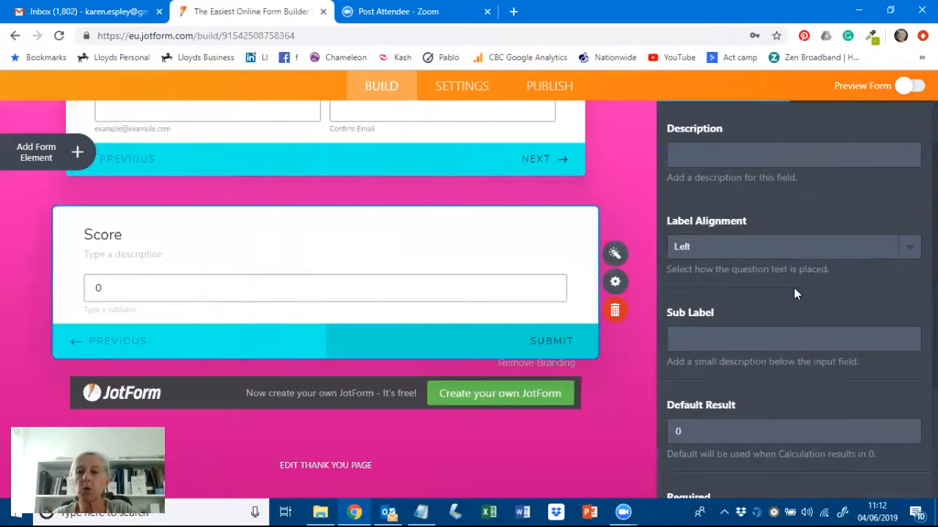
pyautogui.scroll(-3, 794, 293)
pyautogui.scroll(3, 794, 293)
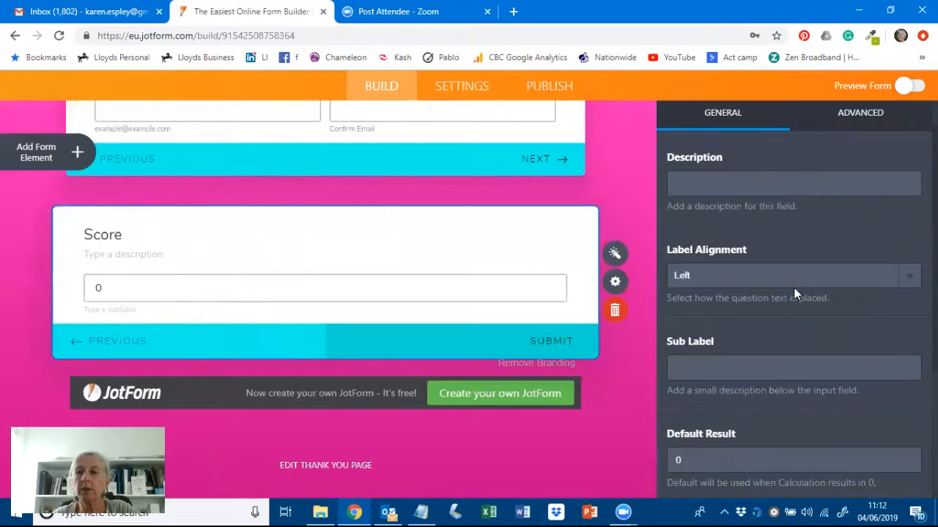
pyautogui.scroll(1, 794, 288)
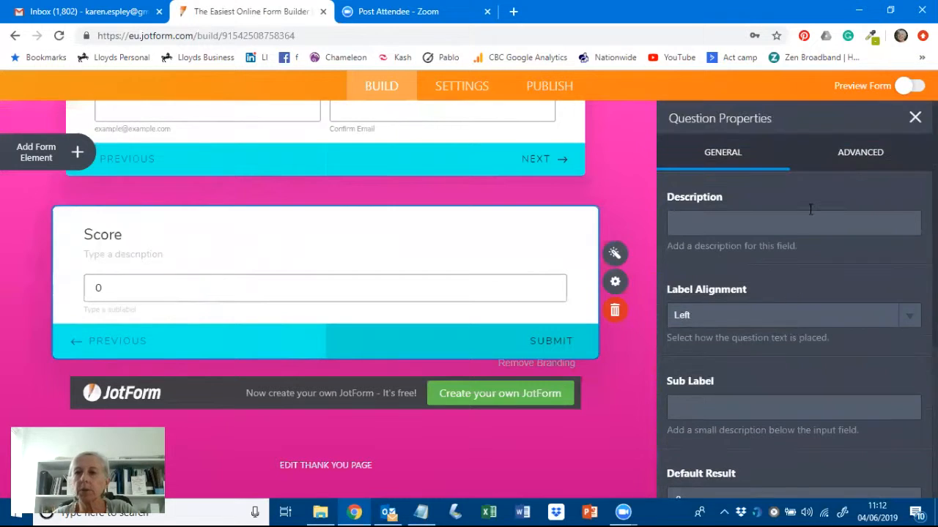
pyautogui.click(860, 155)
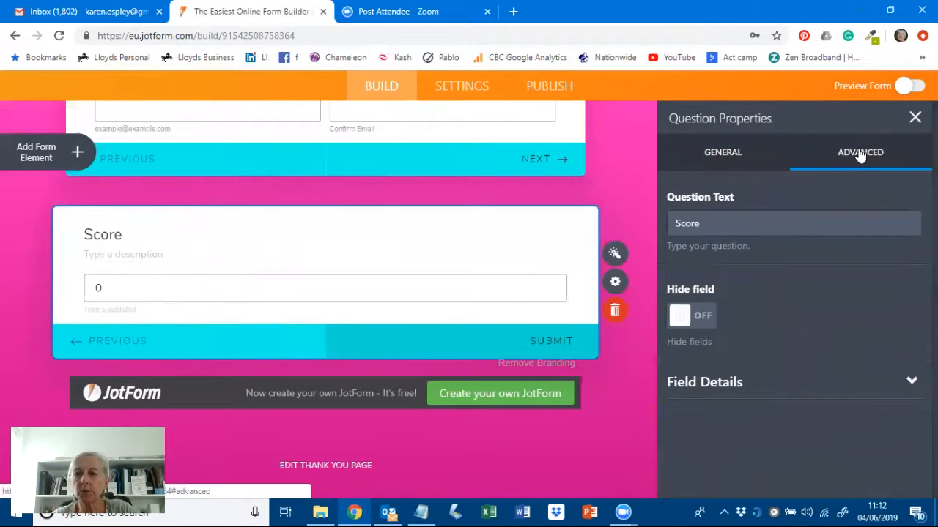
pyautogui.click(709, 320)
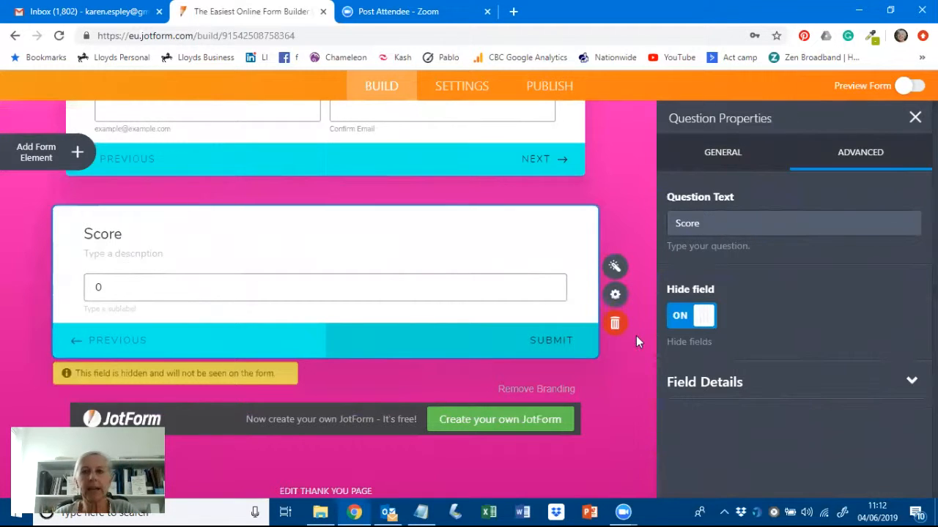
# - Start the Score formula: ideal client + clearly defined products + CRM system + automated email system
pyautogui.click(614, 269)
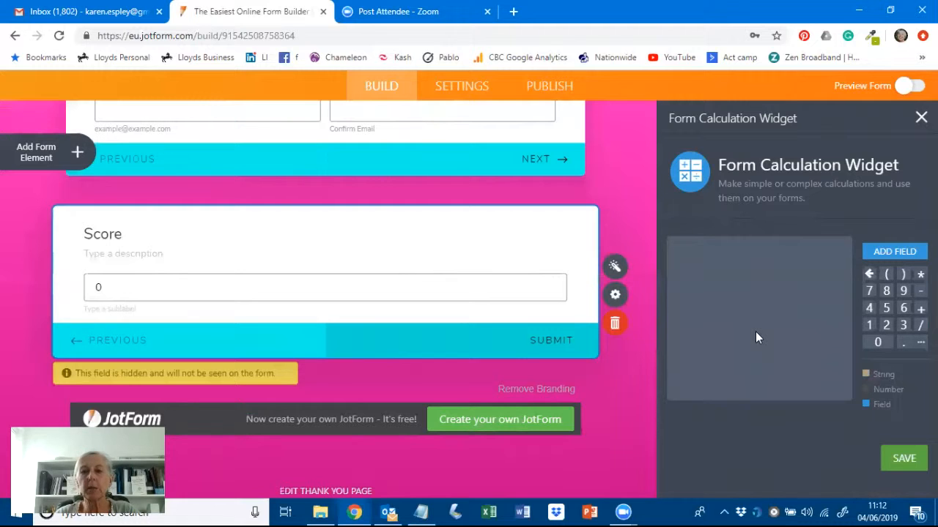
pyautogui.click(886, 253)
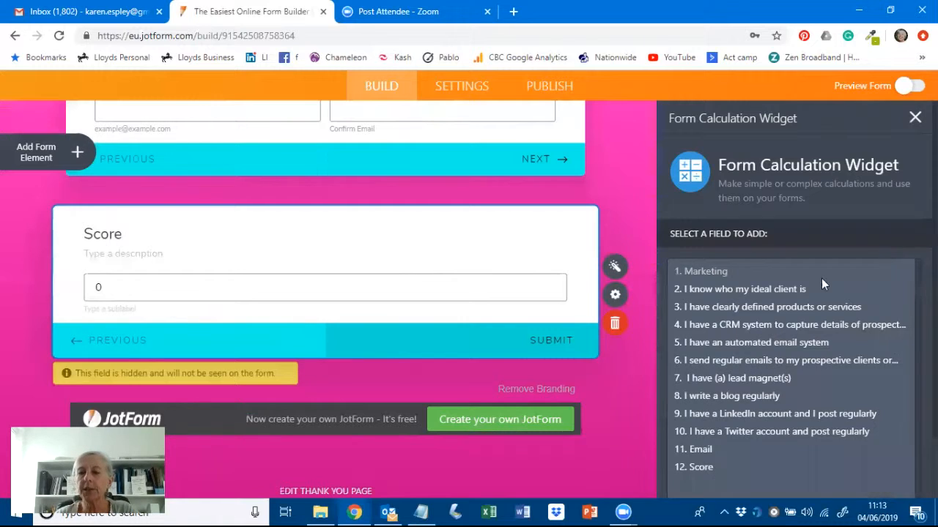
pyautogui.click(733, 290)
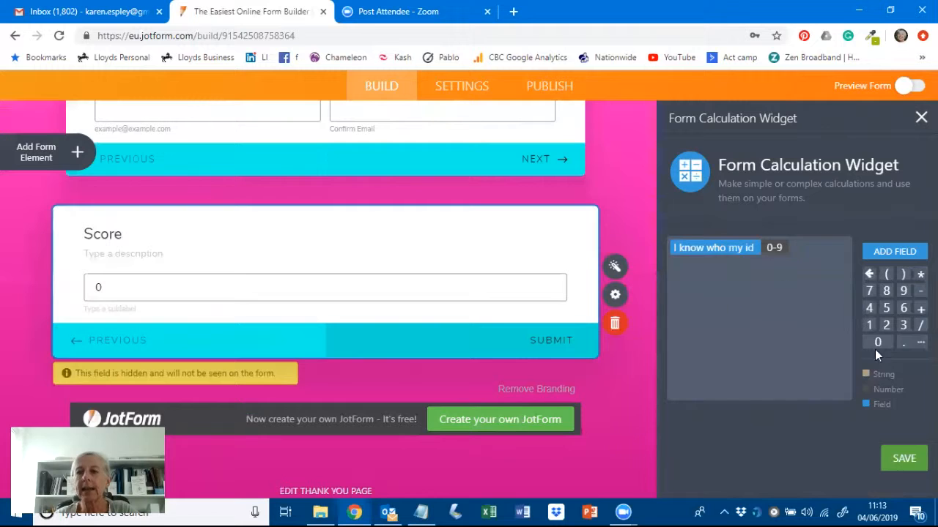
pyautogui.write('+')
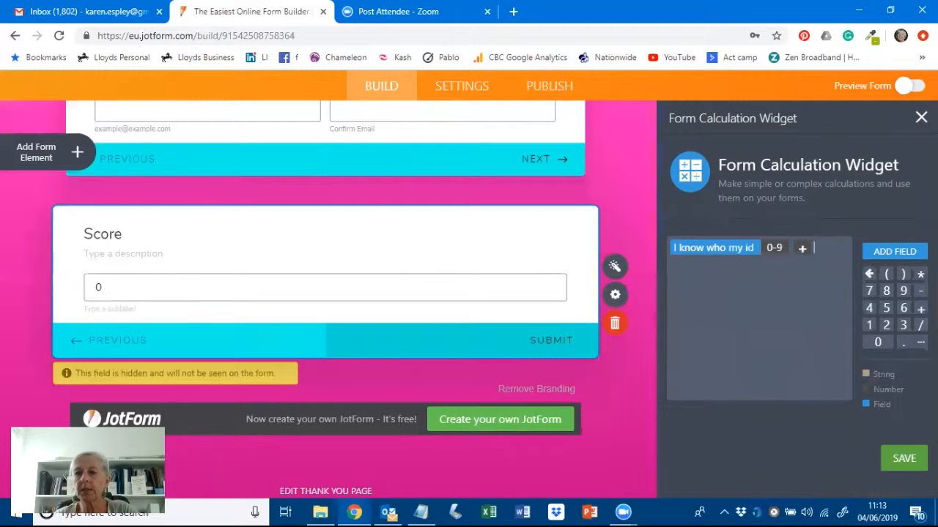
pyautogui.click(893, 251)
pyautogui.click(803, 307)
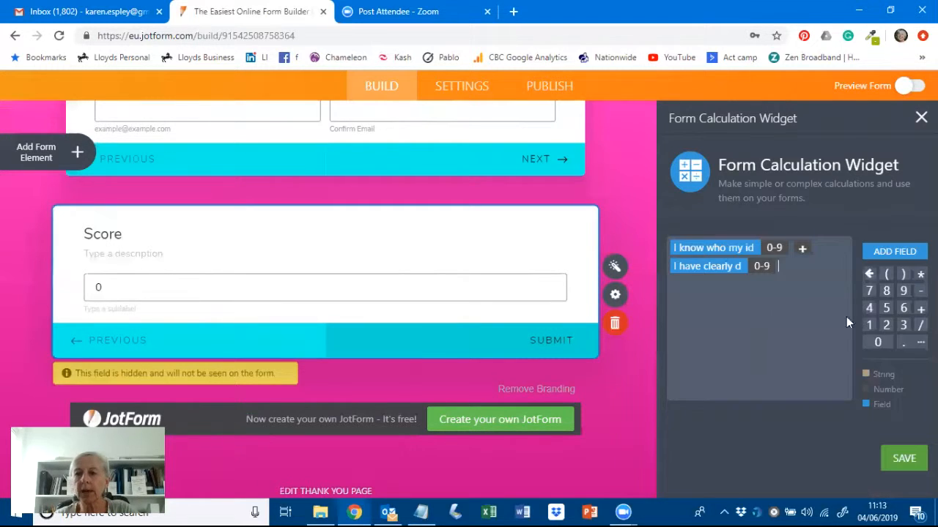
pyautogui.write('+')
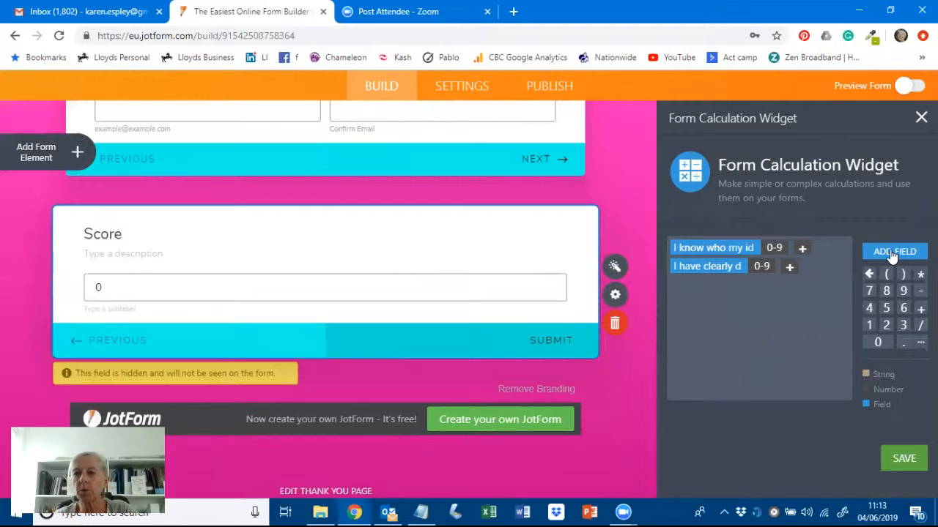
pyautogui.click(892, 253)
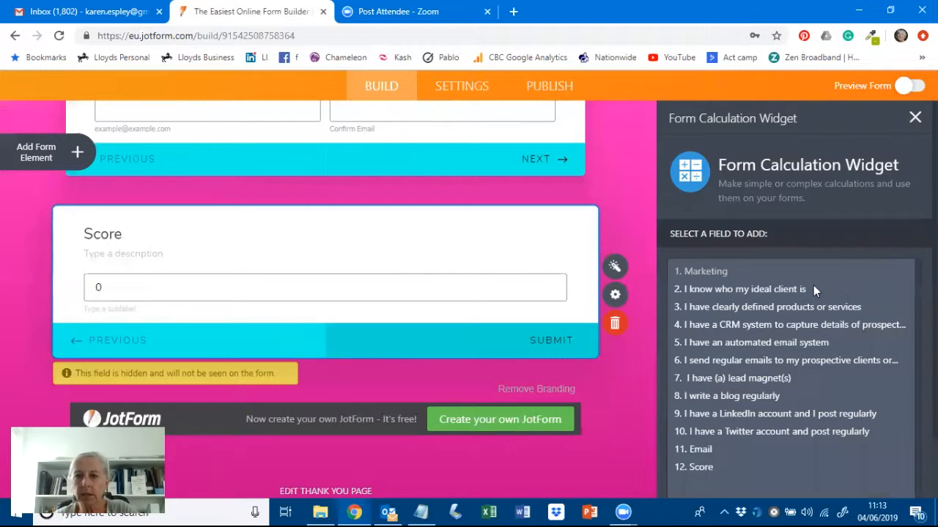
pyautogui.click(740, 324)
pyautogui.write('+')
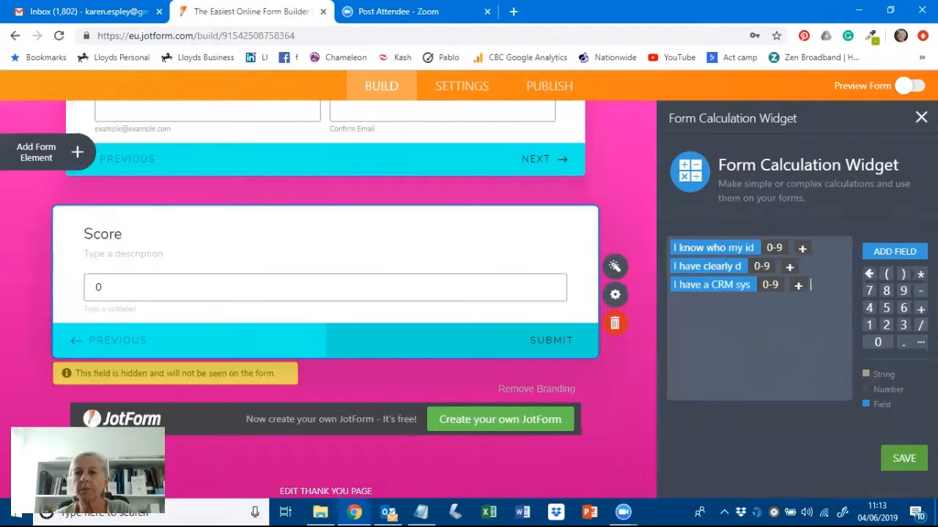
pyautogui.click(892, 251)
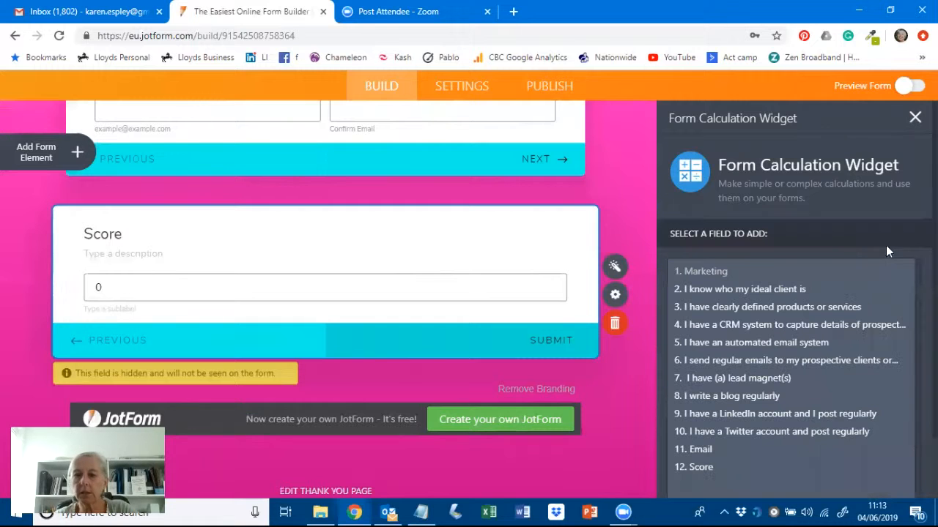
pyautogui.click(747, 351)
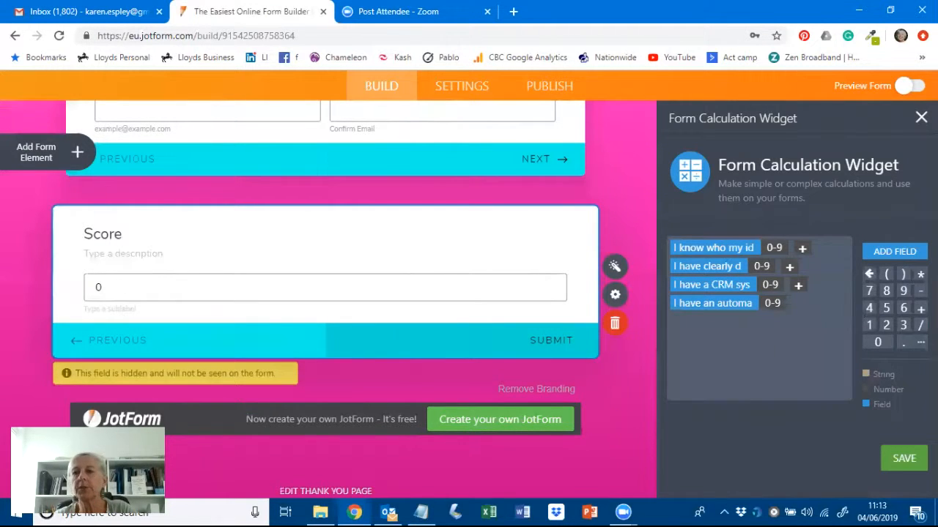
pyautogui.write('+')
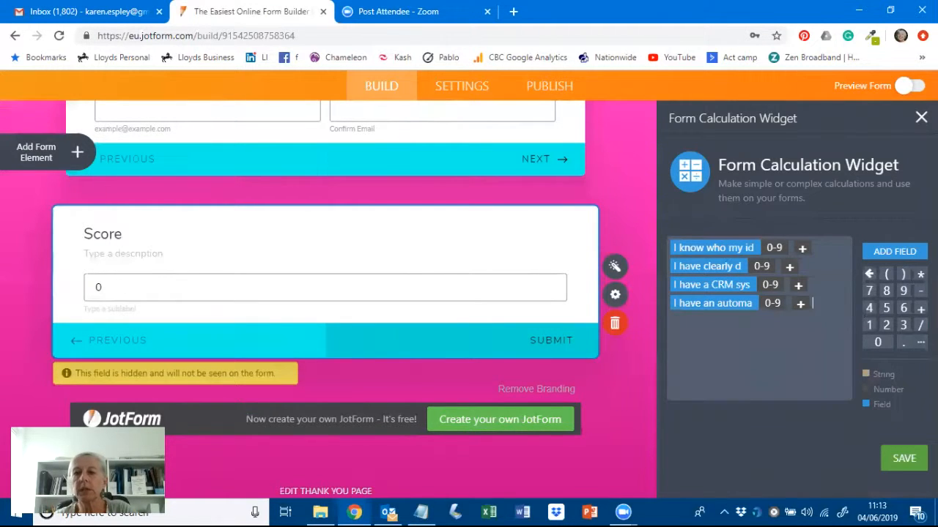
# - Continue the sum with regular emails, lead magnet, blog, LinkedIn and Twitter questions
pyautogui.click(902, 255)
pyautogui.click(721, 360)
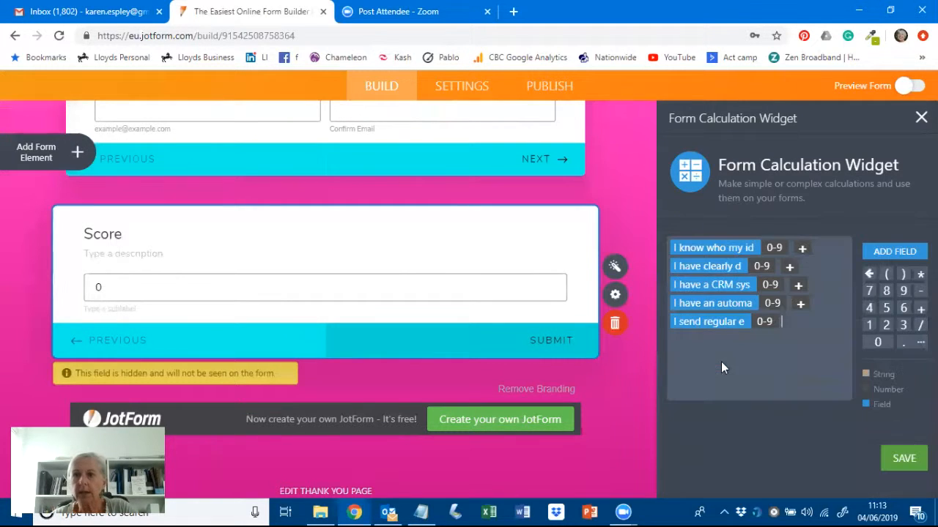
pyautogui.click(921, 308)
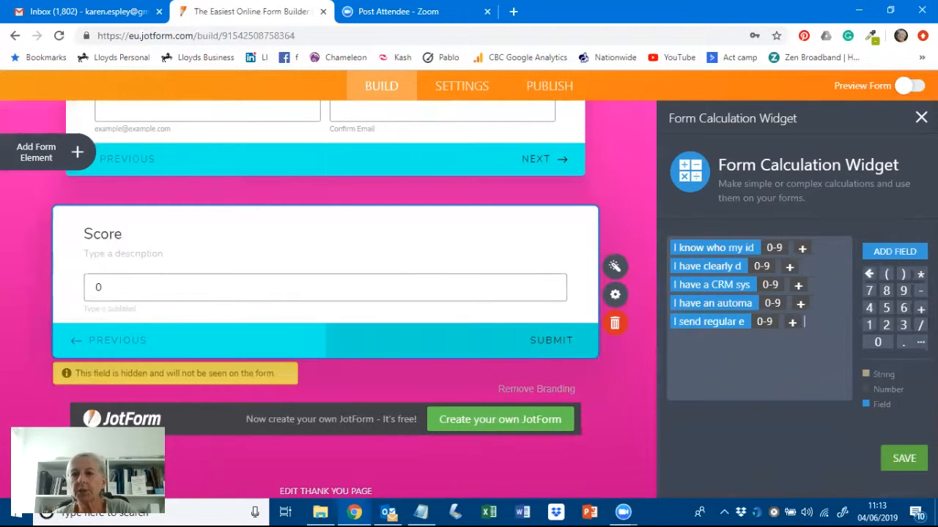
pyautogui.click(894, 251)
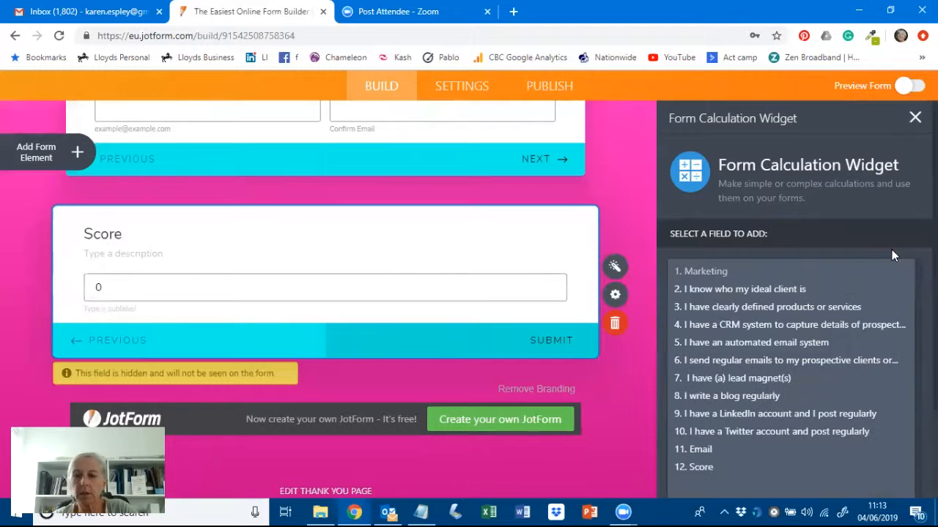
pyautogui.click(710, 378)
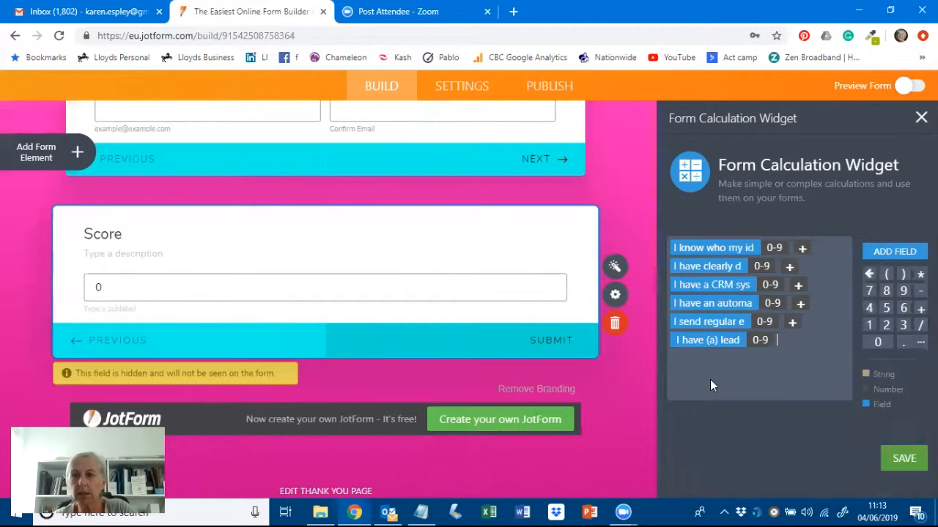
pyautogui.click(921, 307)
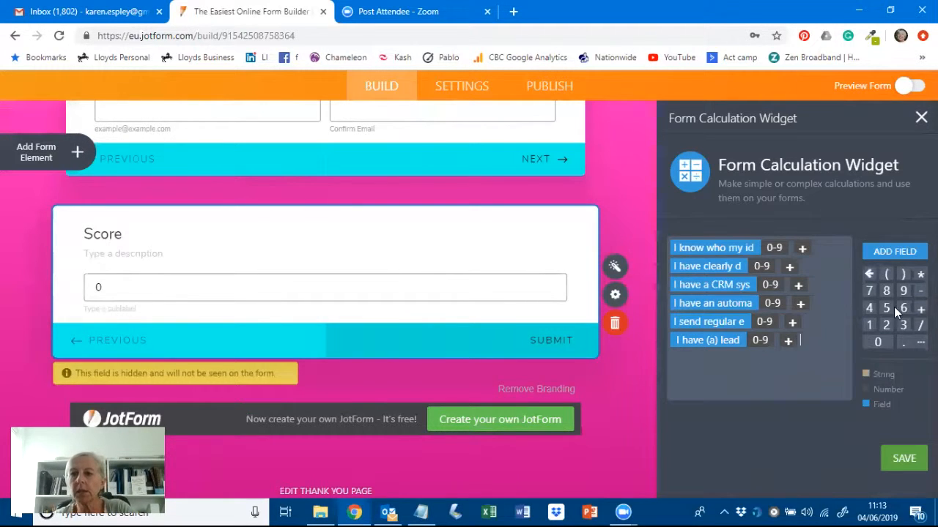
pyautogui.click(893, 254)
pyautogui.click(720, 397)
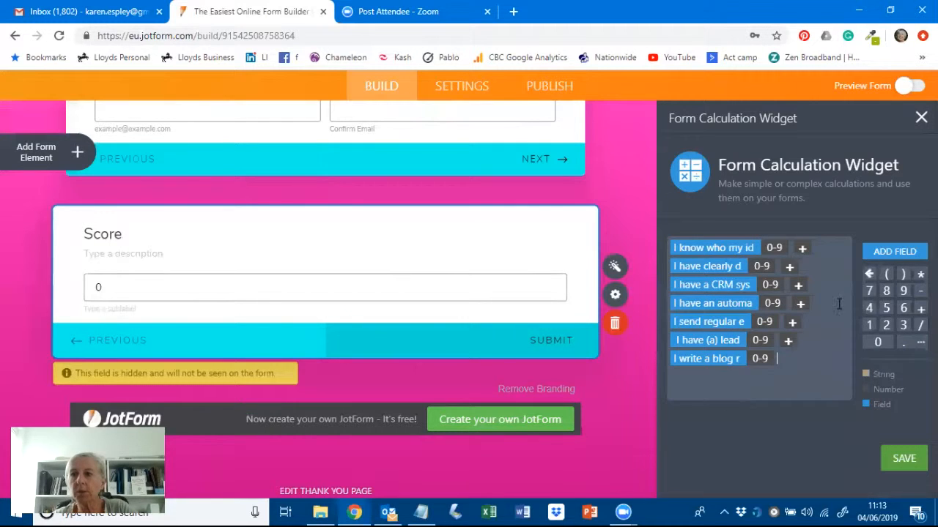
pyautogui.write('+')
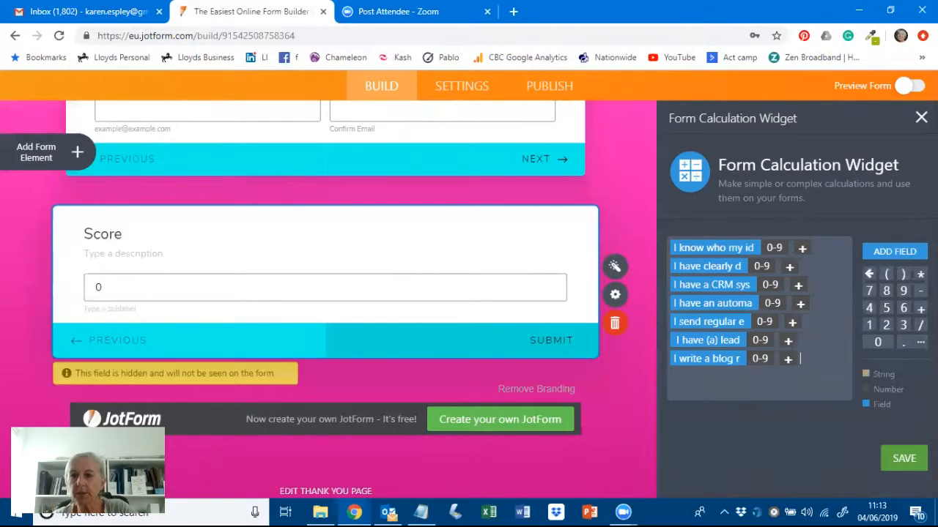
pyautogui.click(877, 253)
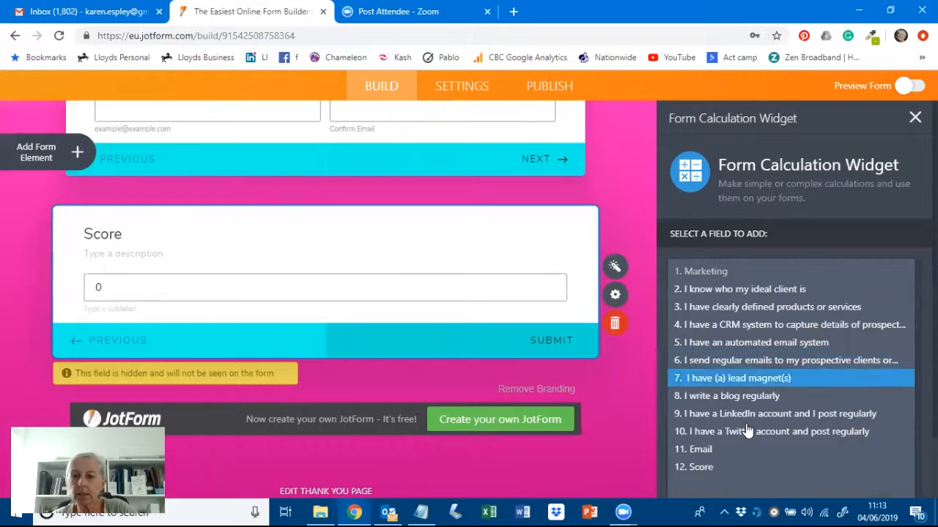
pyautogui.click(748, 417)
pyautogui.write('+')
pyautogui.click(894, 251)
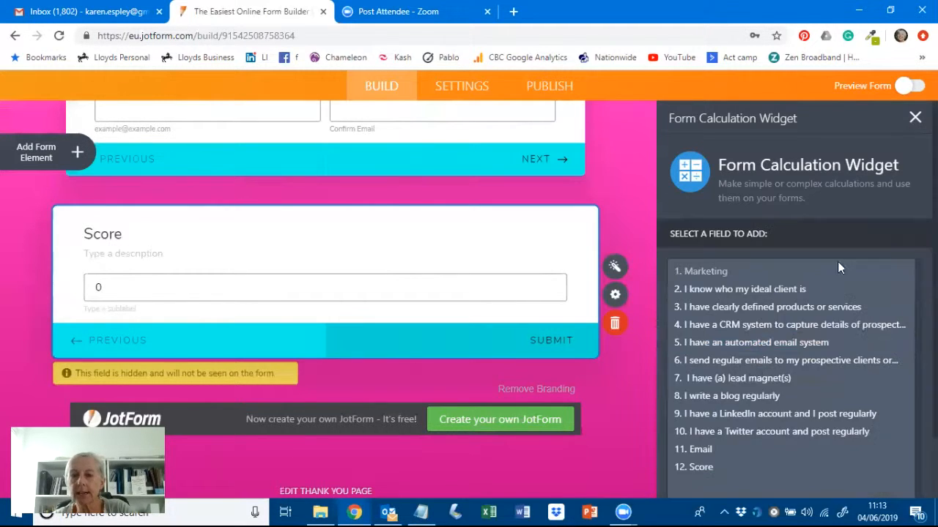
pyautogui.click(752, 435)
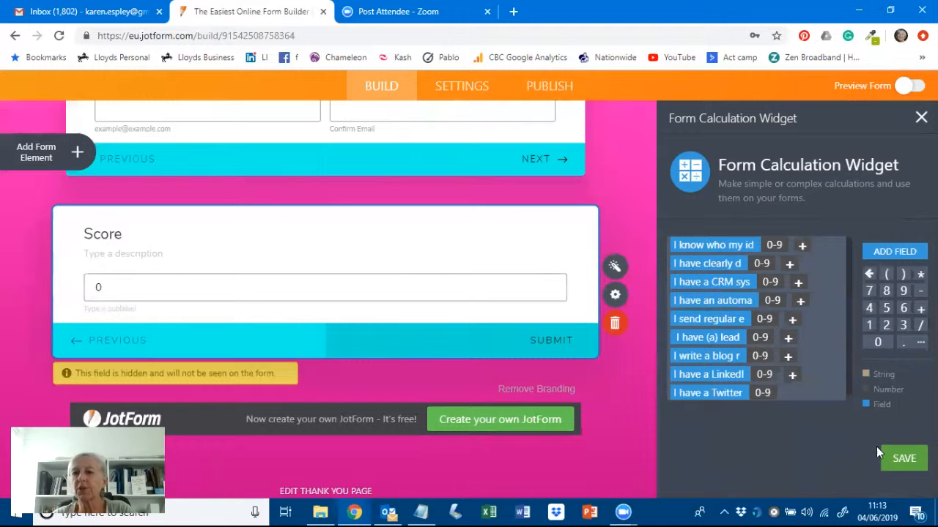
# - Save the Score calculation and go to the Marketing Test form's Settings page
pyautogui.click(900, 462)
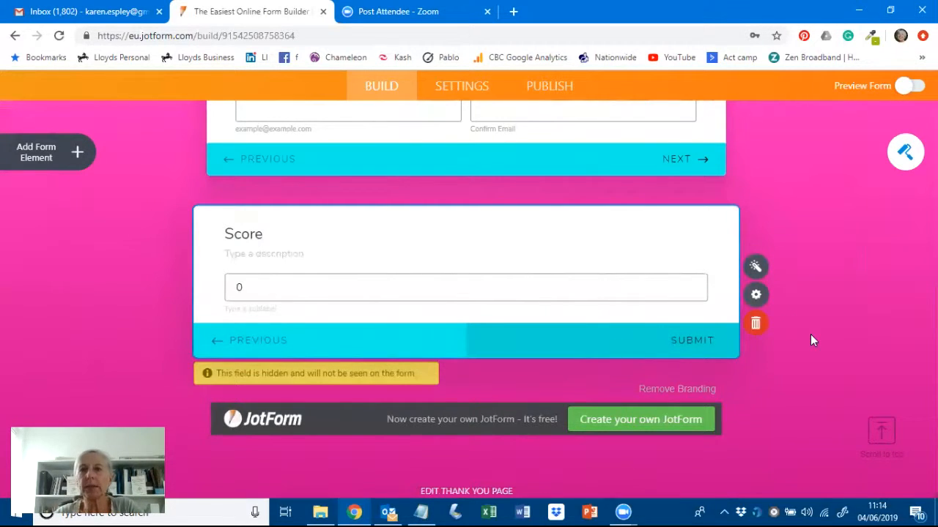
pyautogui.scroll(5, 810, 337)
pyautogui.scroll(10, 809, 343)
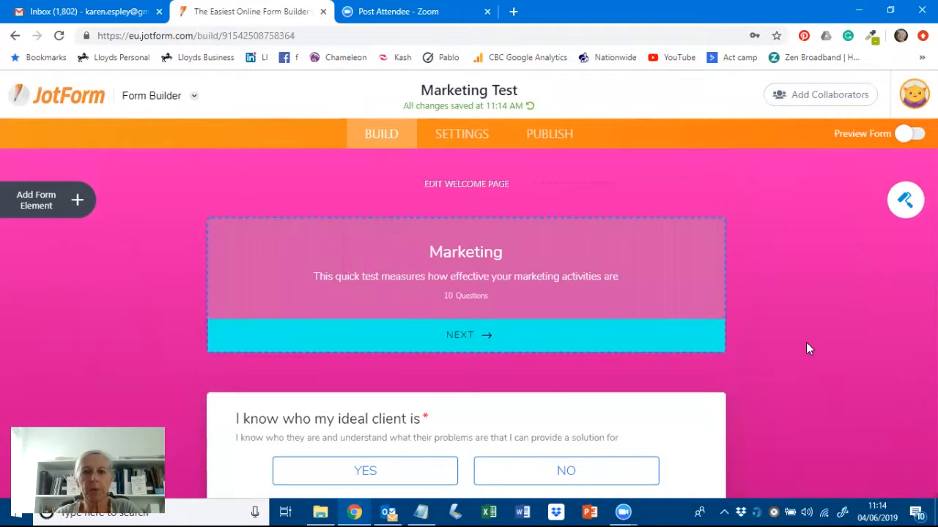
pyautogui.click(458, 136)
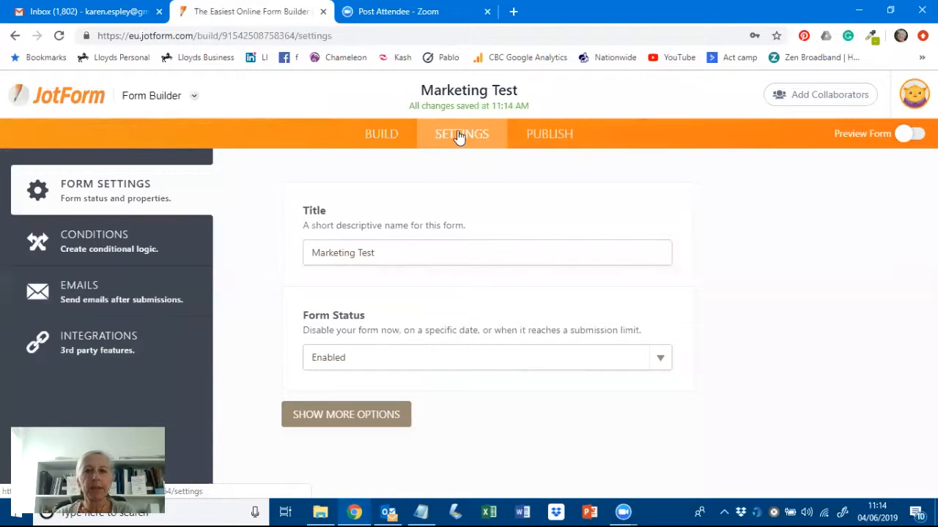
# - Review Notification 1's sender, recipients and email content including the Score row, then save it
pyautogui.click(96, 292)
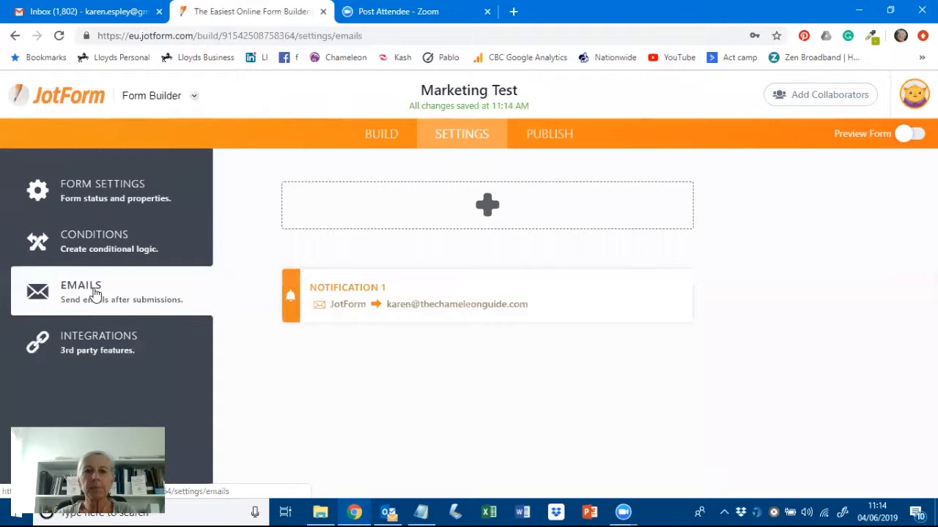
pyautogui.click(475, 312)
pyautogui.scroll(-1, 764, 322)
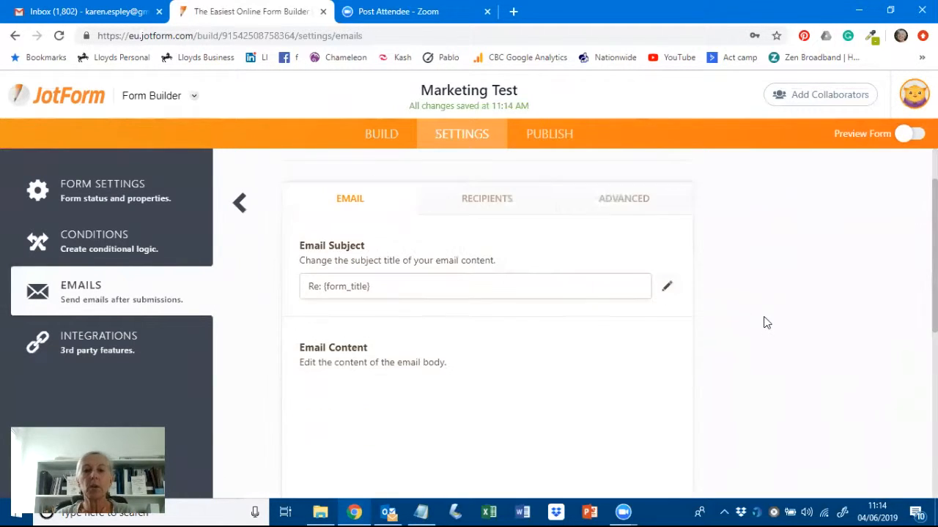
pyautogui.scroll(1, 765, 324)
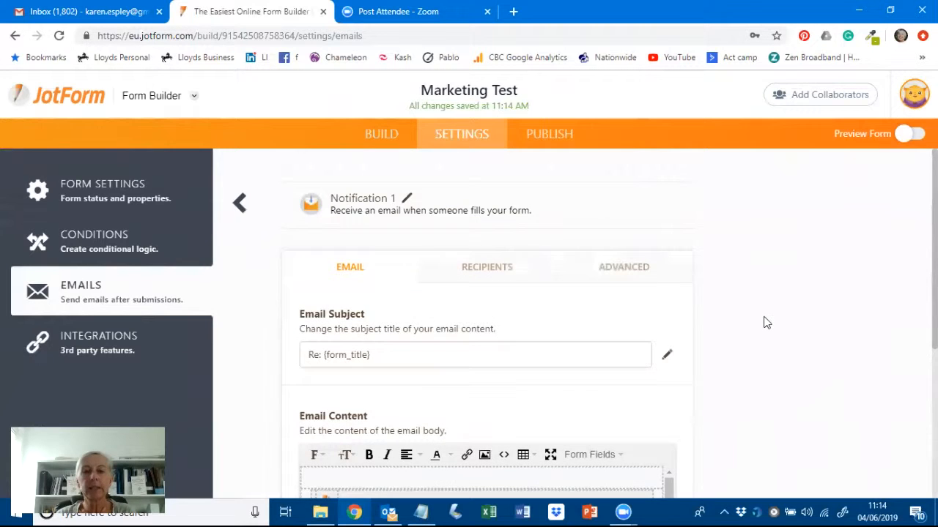
pyautogui.click(475, 268)
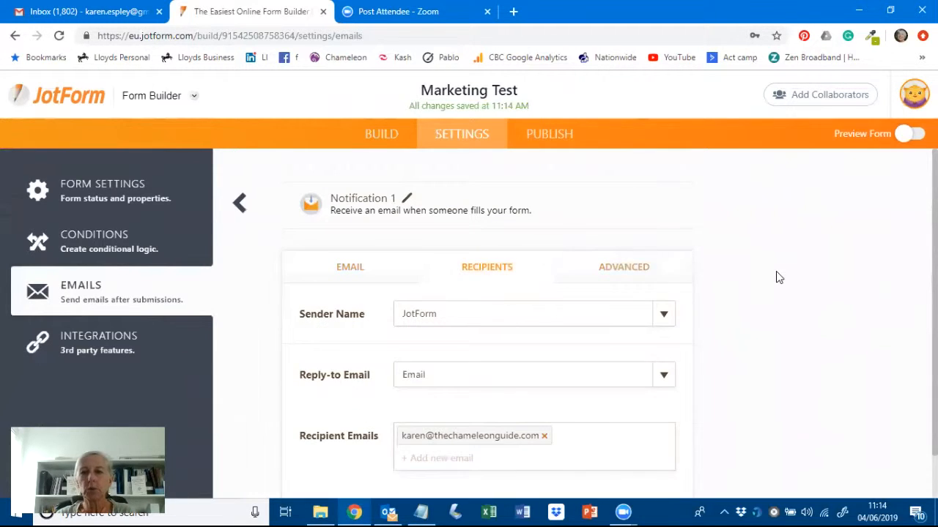
pyautogui.scroll(-1, 778, 294)
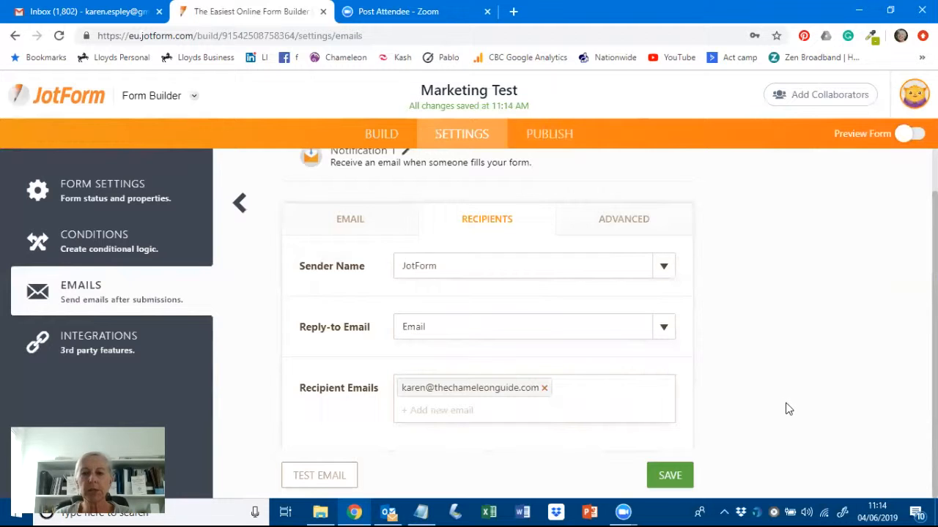
pyautogui.click(345, 231)
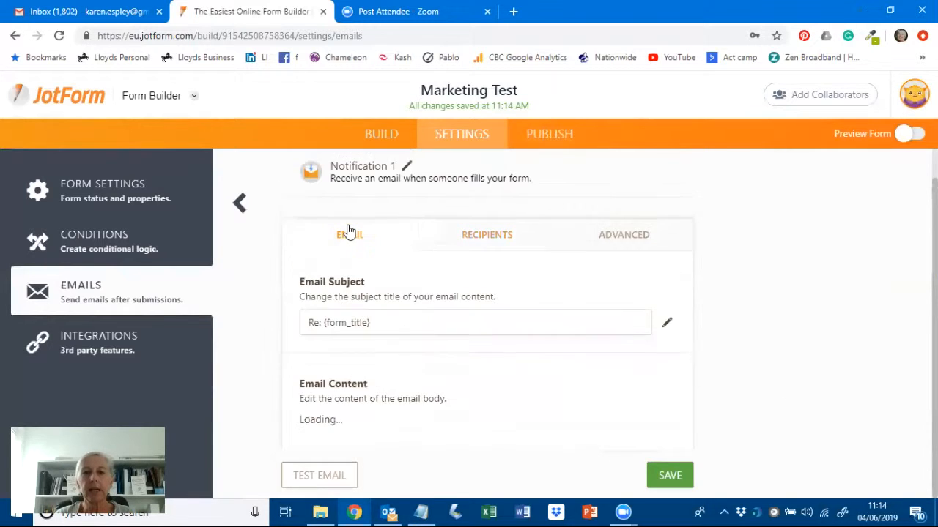
pyautogui.scroll(-3, 814, 318)
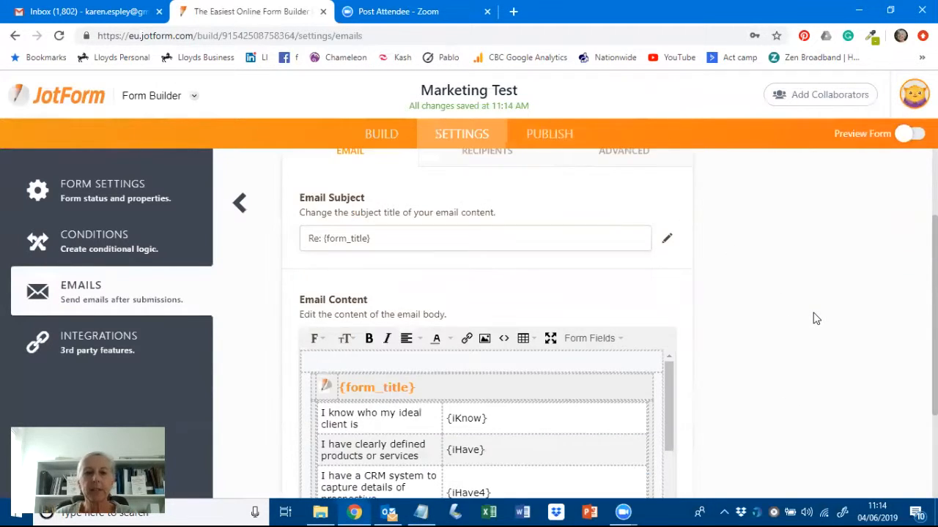
pyautogui.scroll(-5, 506, 296)
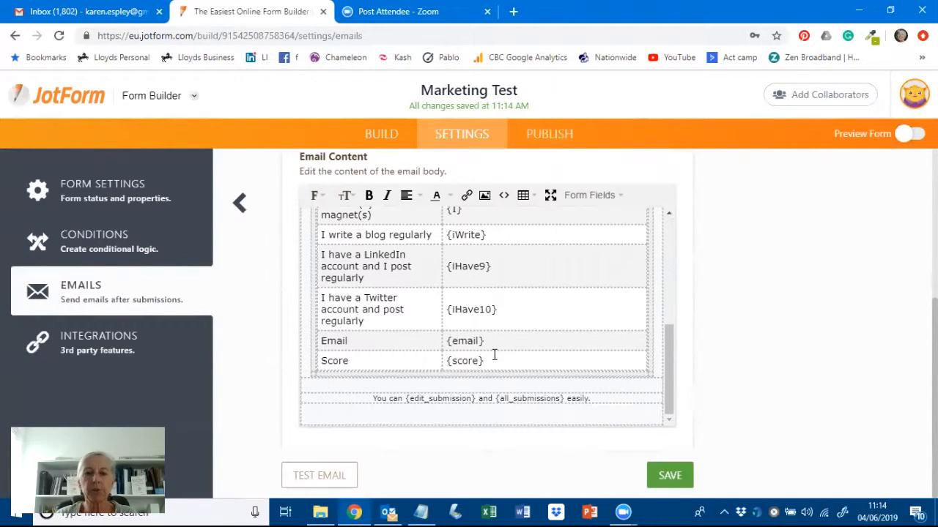
pyautogui.scroll(2, 780, 348)
pyautogui.scroll(-2, 728, 366)
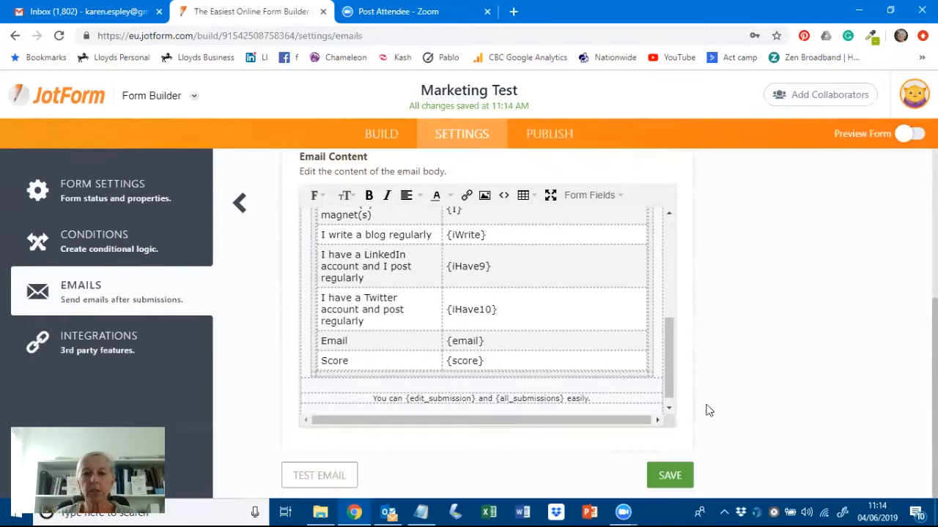
pyautogui.click(668, 475)
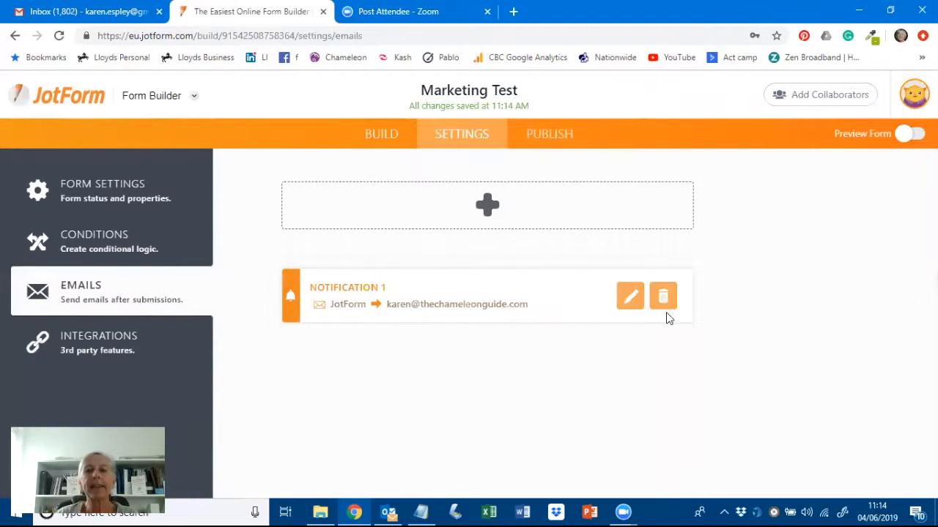
# - Add a new Autoresponder email and scroll down to its Email Content editor
pyautogui.click(489, 207)
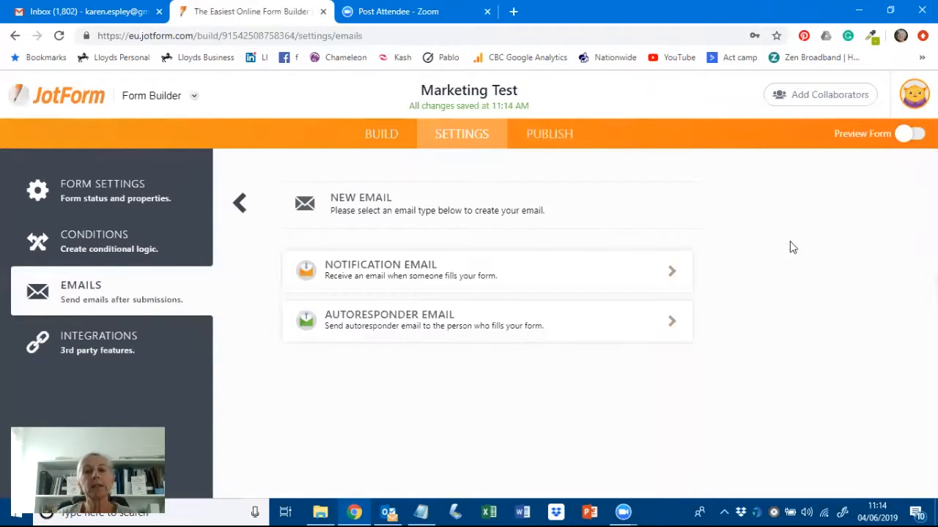
pyautogui.click(410, 321)
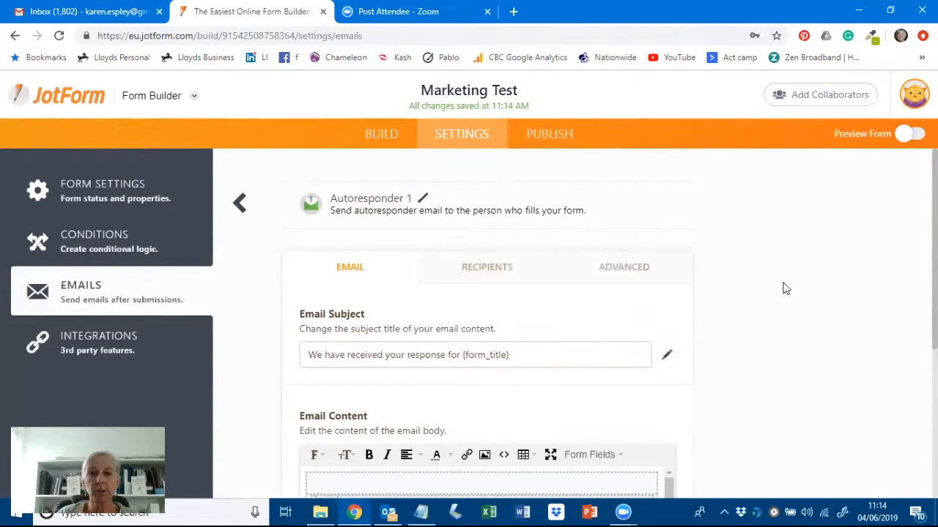
pyautogui.scroll(-2, 784, 288)
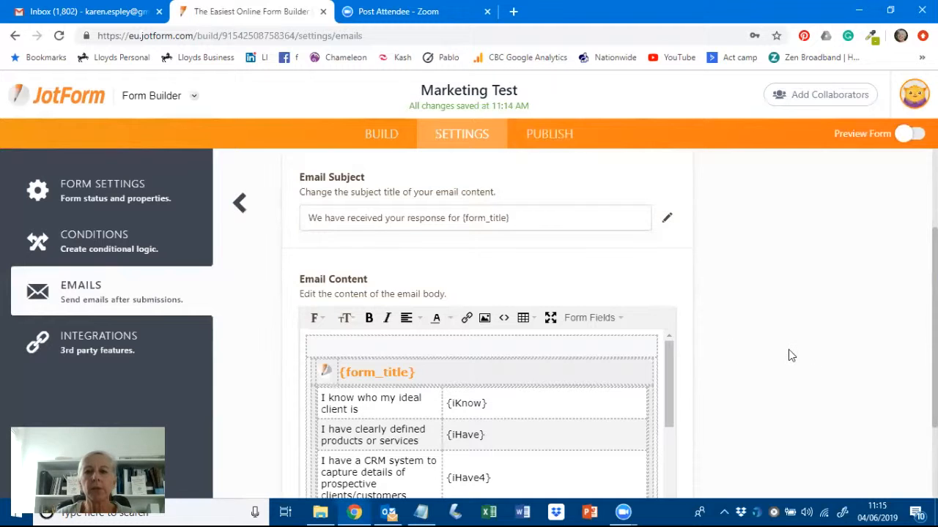
pyautogui.scroll(-1, 788, 349)
# - Write the autoresponder body: 'Hi', thanks for doing the test, and an offer to book a call
pyautogui.click(362, 276)
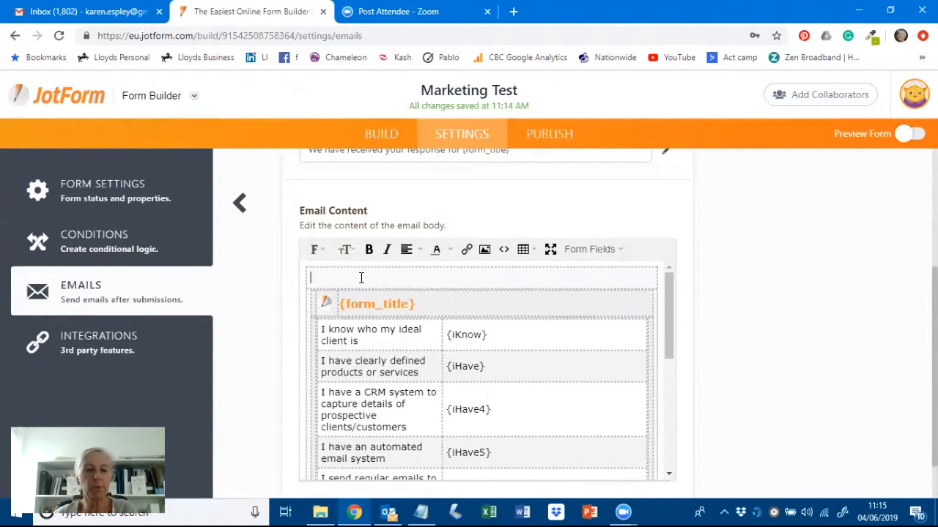
pyautogui.write('Hi')
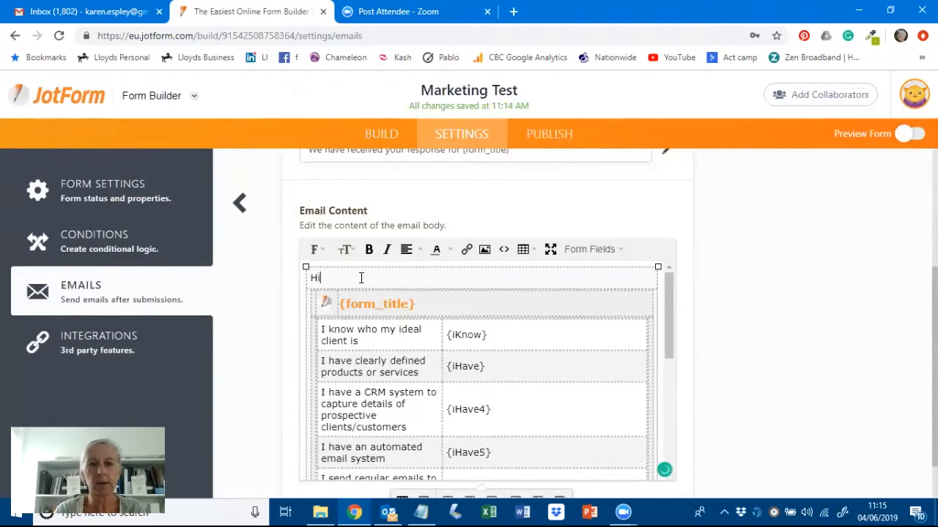
pyautogui.press('Return')
pyautogui.write('Thank you')
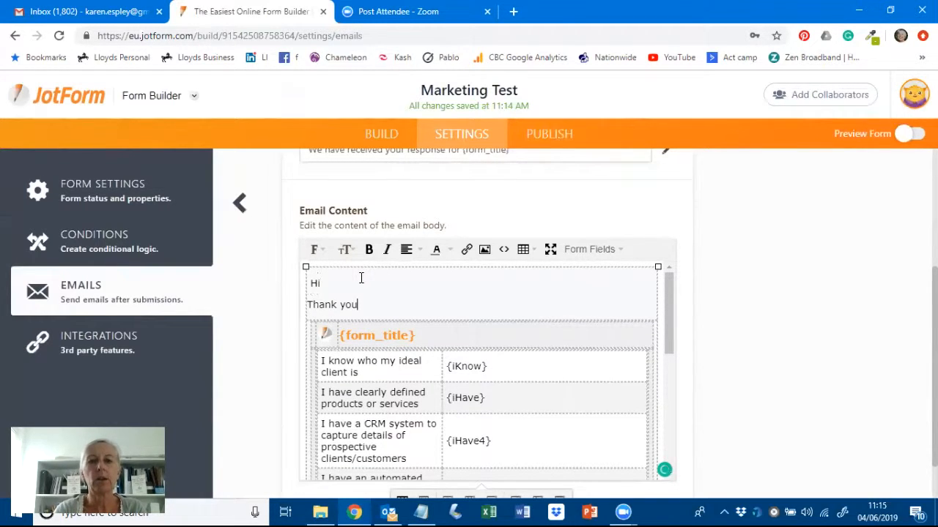
pyautogui.write(' for doing the t')
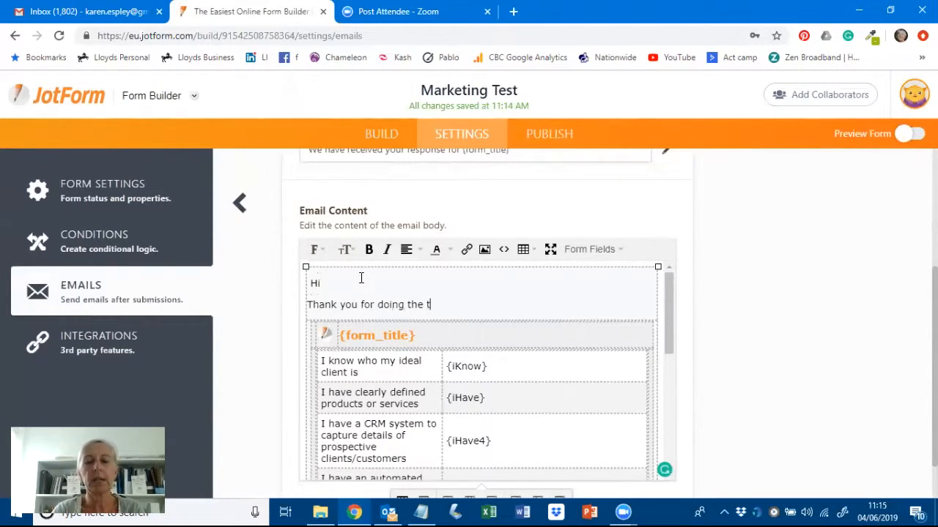
pyautogui.write('est. He')
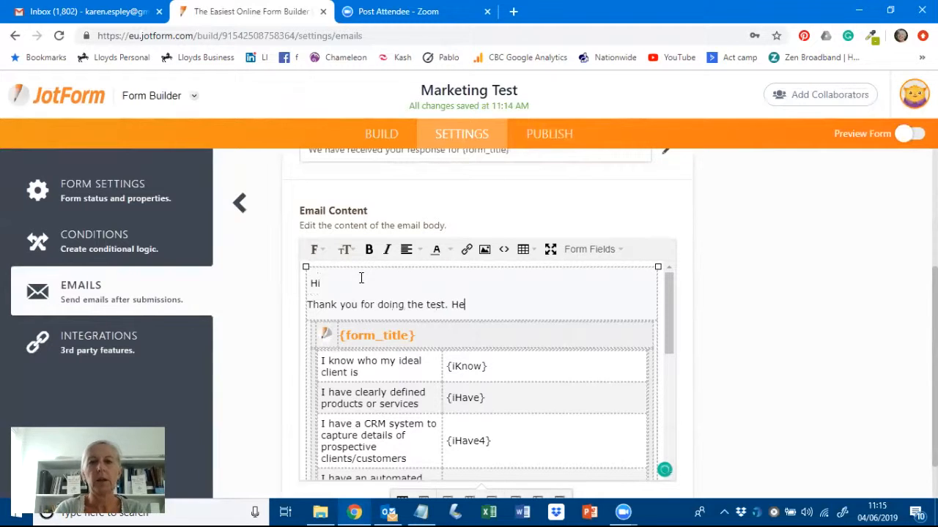
pyautogui.write('re is what you said')
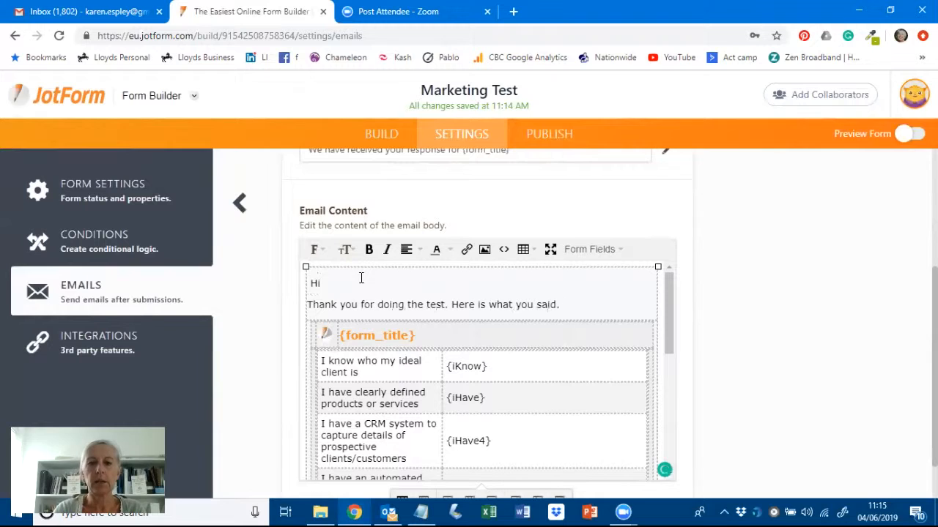
pyautogui.write('.')
pyautogui.hotkey('shift', 'Return')
pyautogui.write('If you')
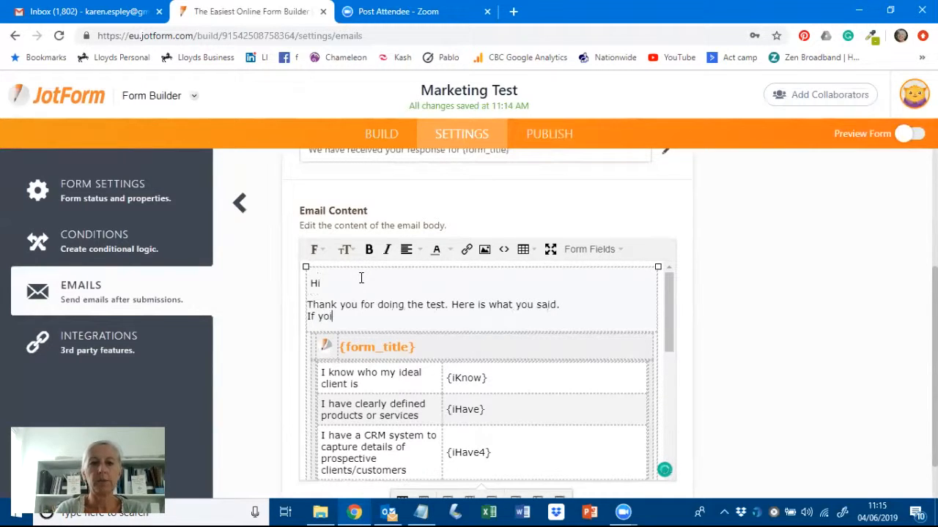
pyautogui.write("'d like some help")
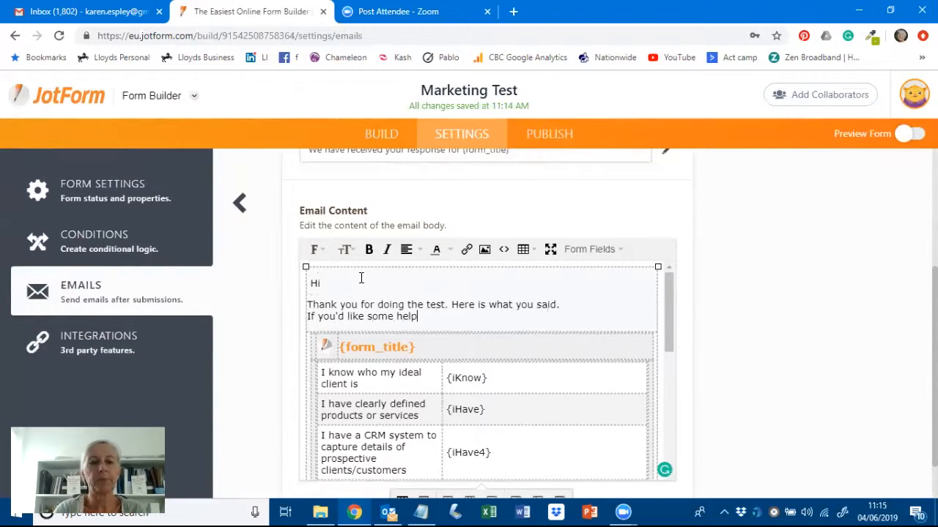
pyautogui.write(' with your marketin')
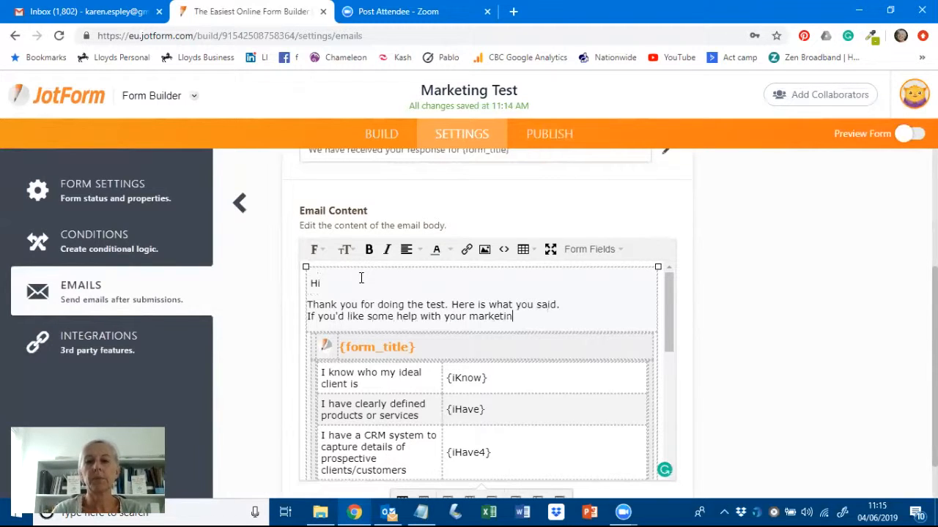
pyautogui.write('g, please')
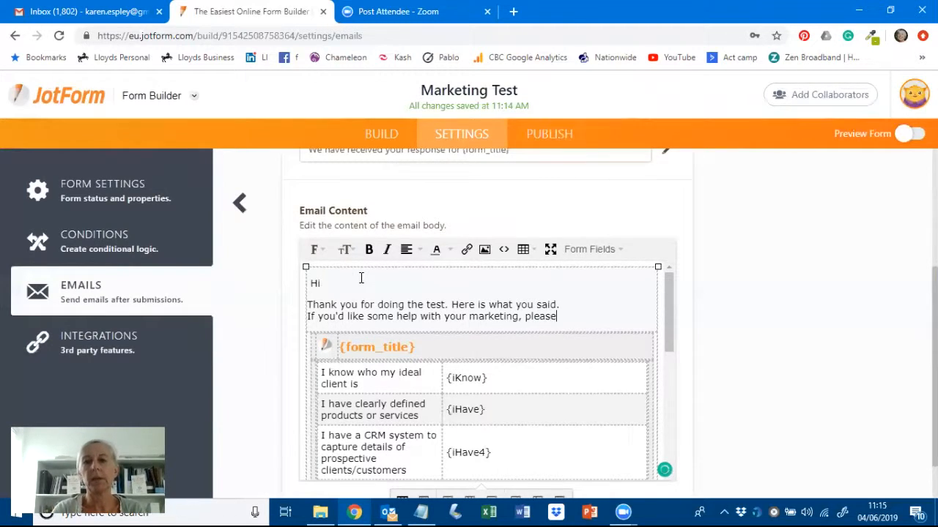
pyautogui.write(' book in a call etc.')
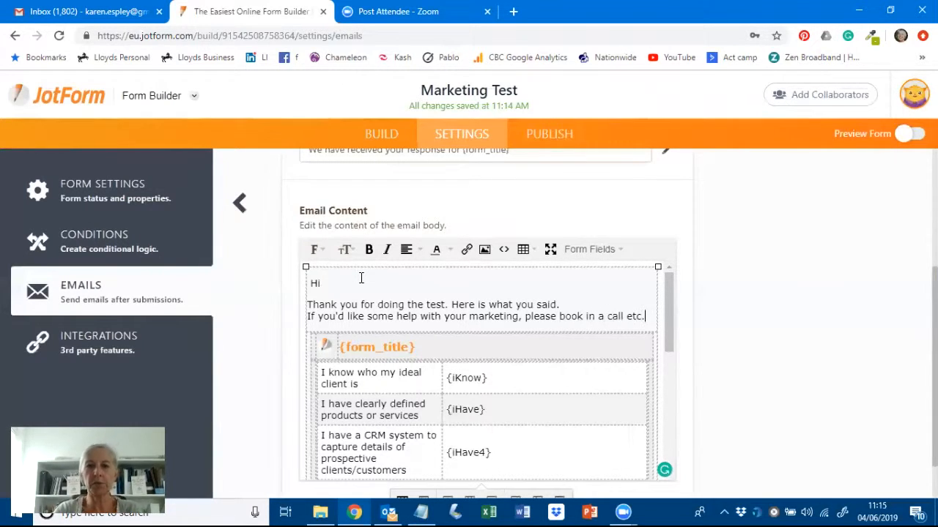
pyautogui.scroll(-1, 807, 313)
pyautogui.scroll(3, 804, 315)
pyautogui.scroll(-3, 802, 317)
# - Save Autoresponder 1, confirm its recipient is the form's Email field, and save again
pyautogui.click(669, 484)
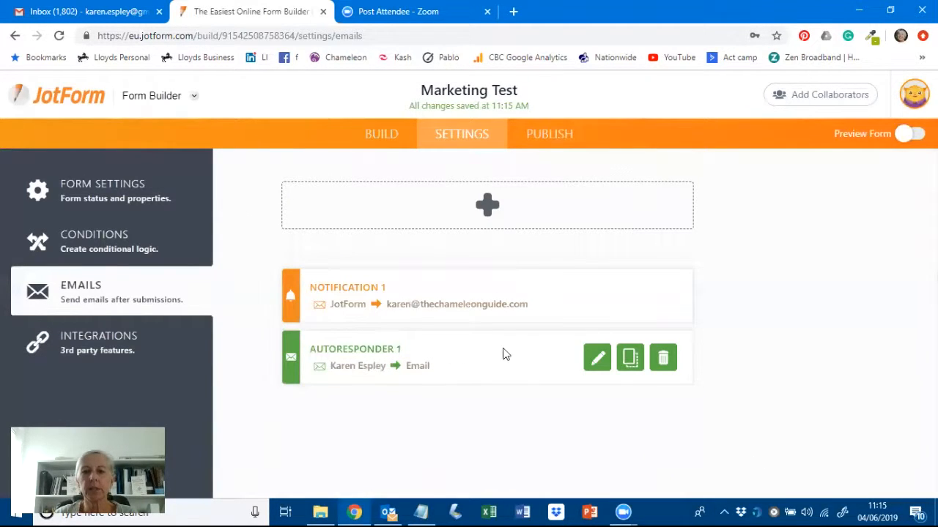
pyautogui.click(597, 360)
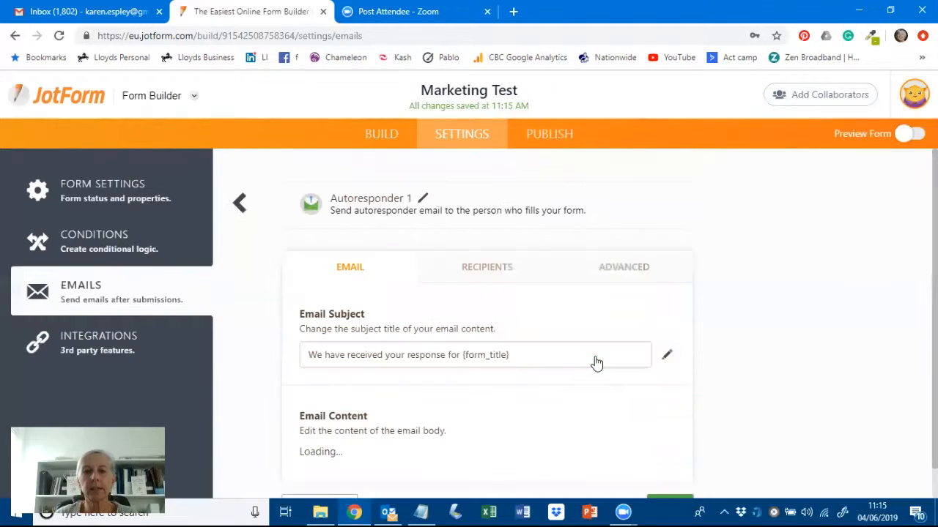
pyautogui.click(508, 277)
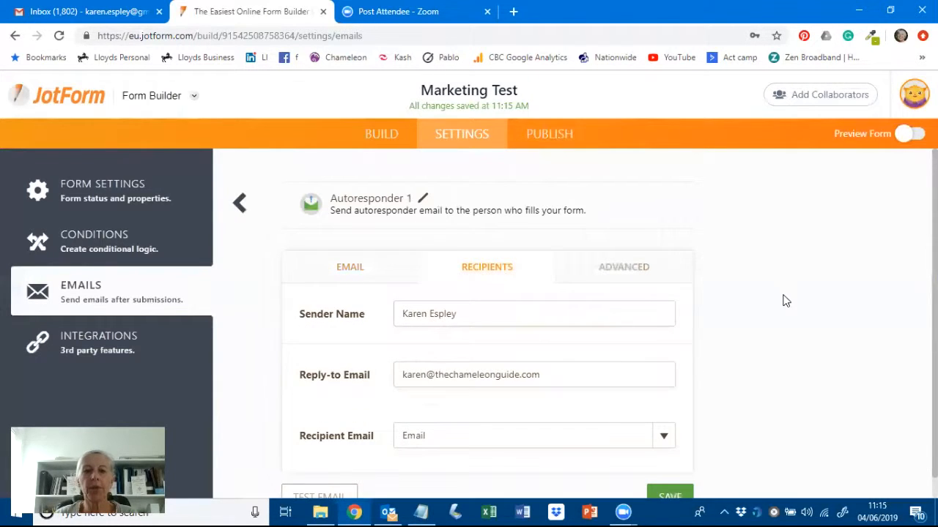
pyautogui.scroll(-1, 783, 299)
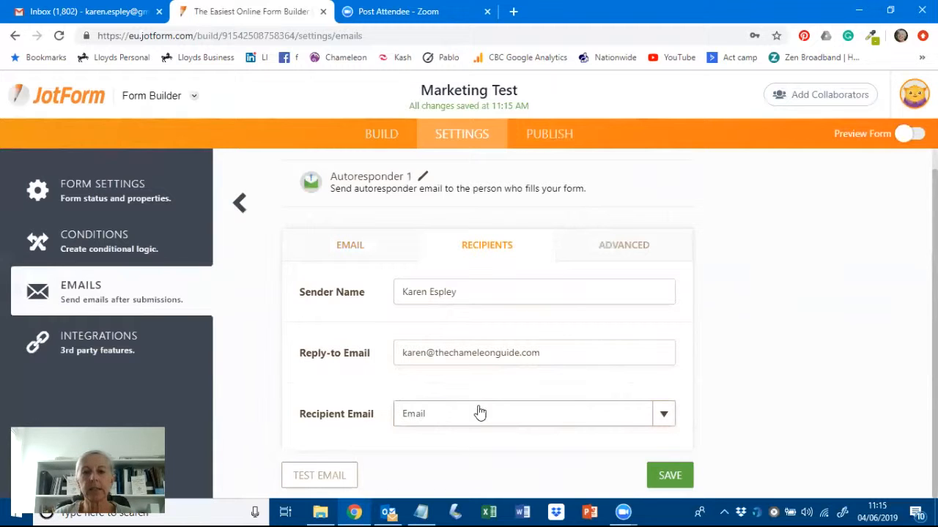
pyautogui.click(665, 416)
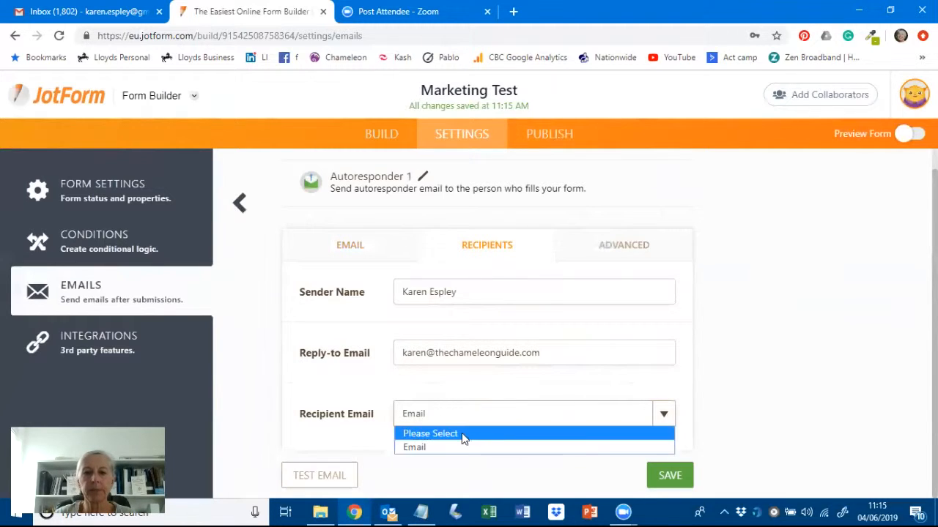
pyautogui.click(423, 448)
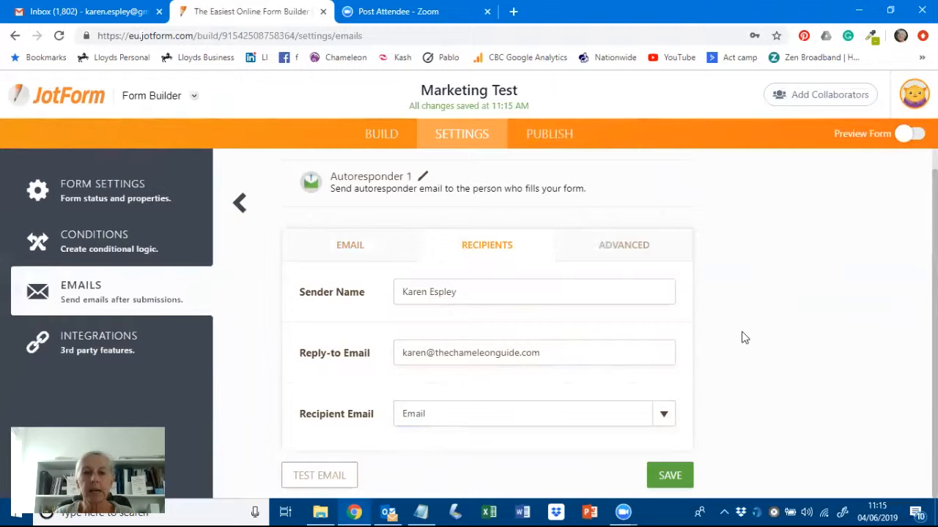
pyautogui.click(667, 480)
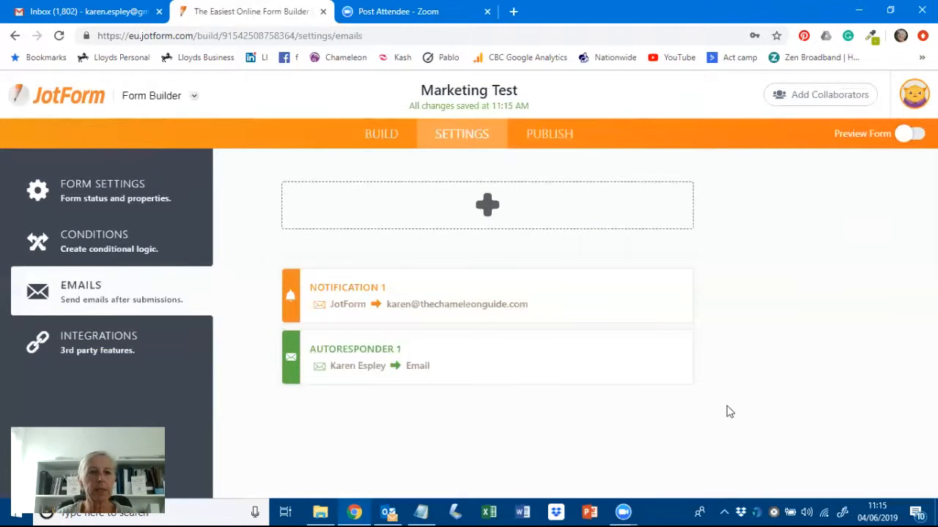
# - Open the form's Conditions settings and look through the available condition types
pyautogui.click(117, 249)
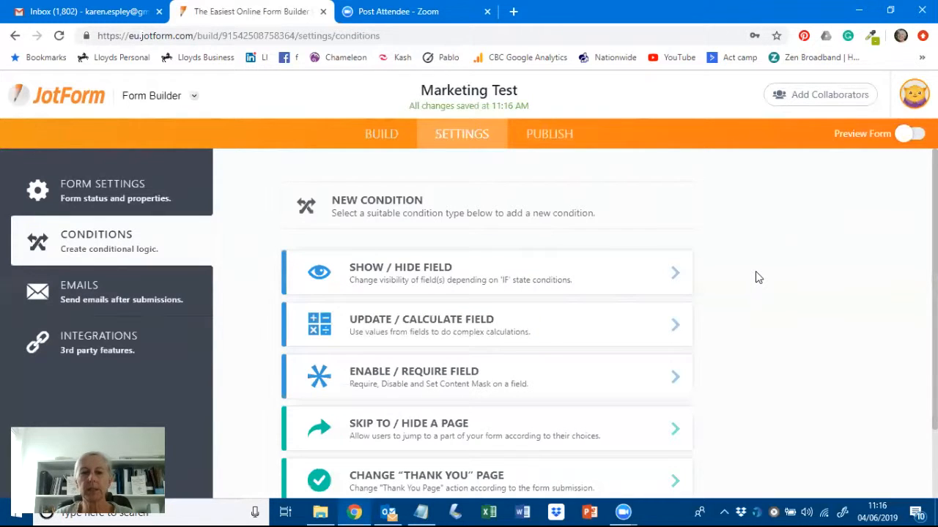
pyautogui.scroll(-2, 757, 275)
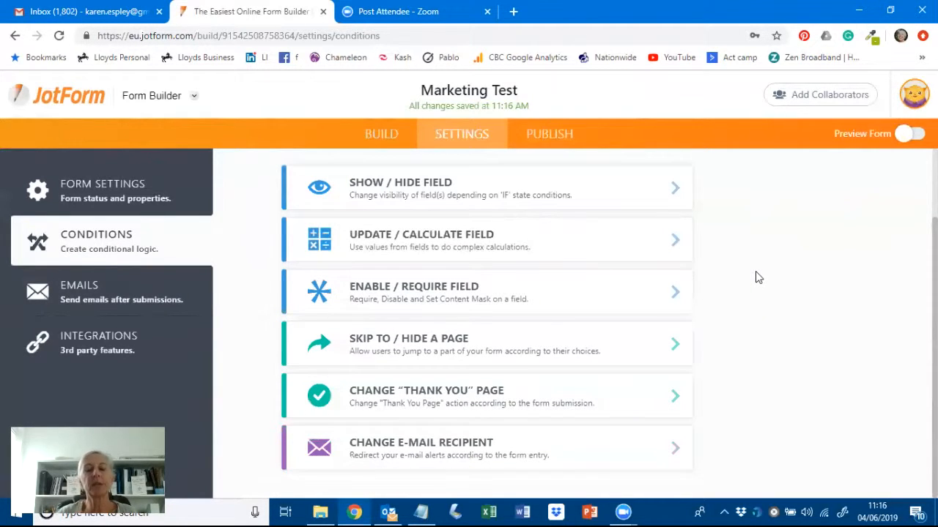
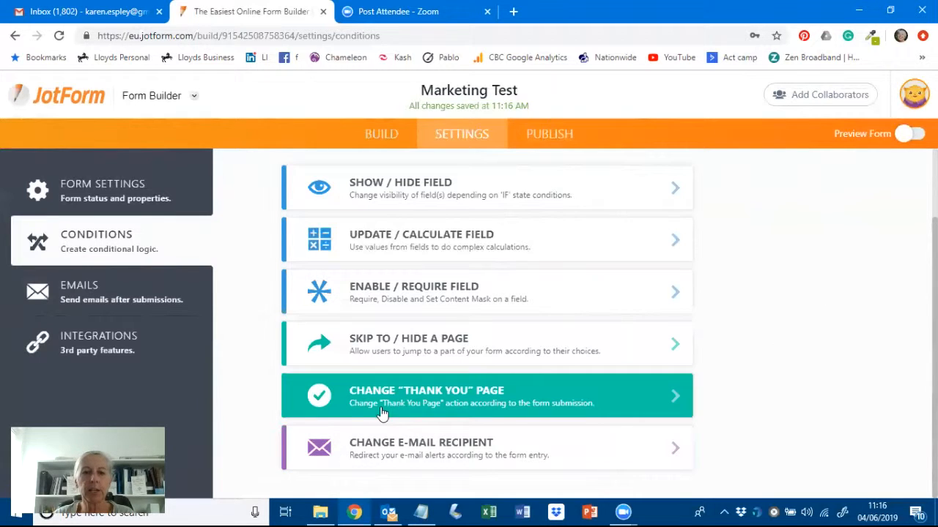
# - Add a Thank You page condition: if 12. Score is Less Than 16, display a custom message
pyautogui.click(438, 399)
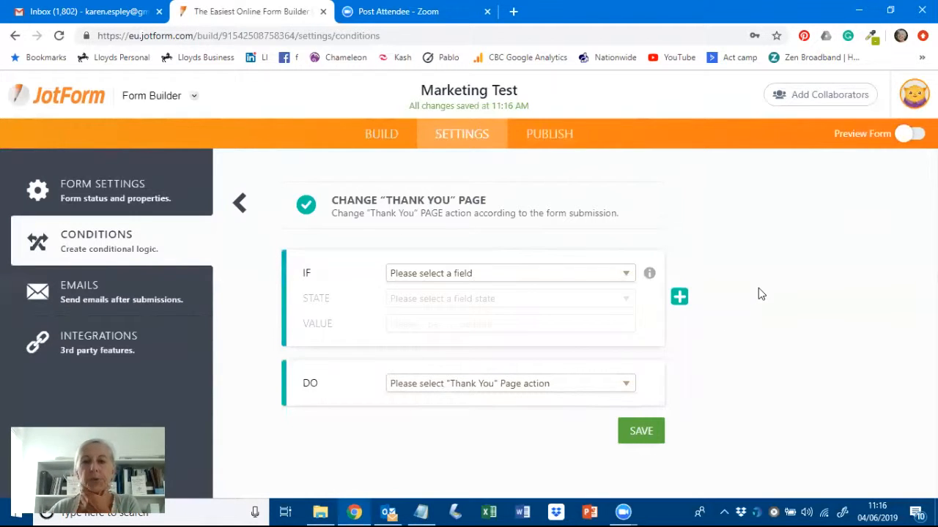
pyautogui.click(627, 277)
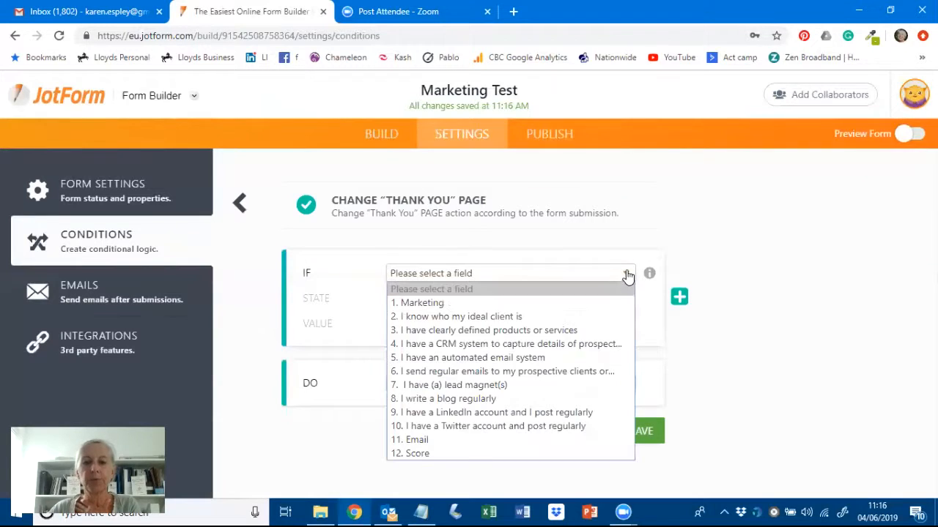
pyautogui.click(416, 454)
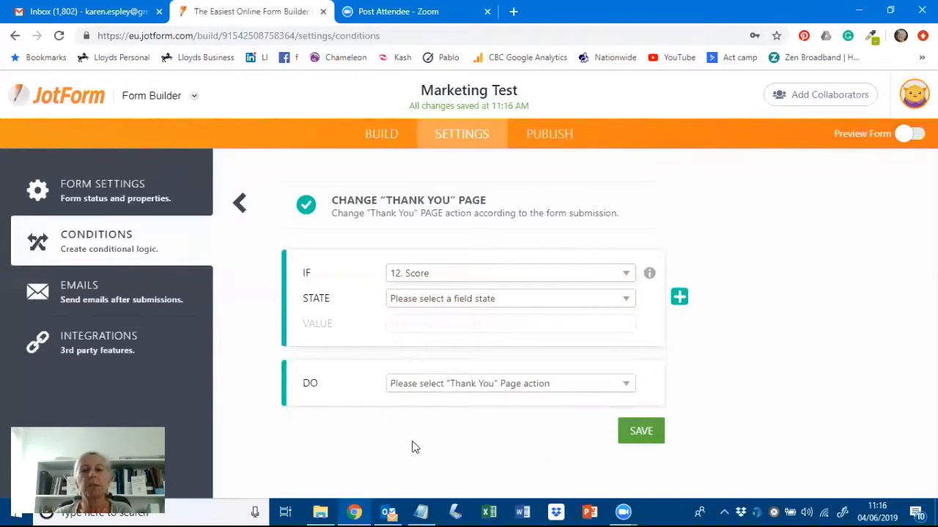
pyautogui.click(626, 301)
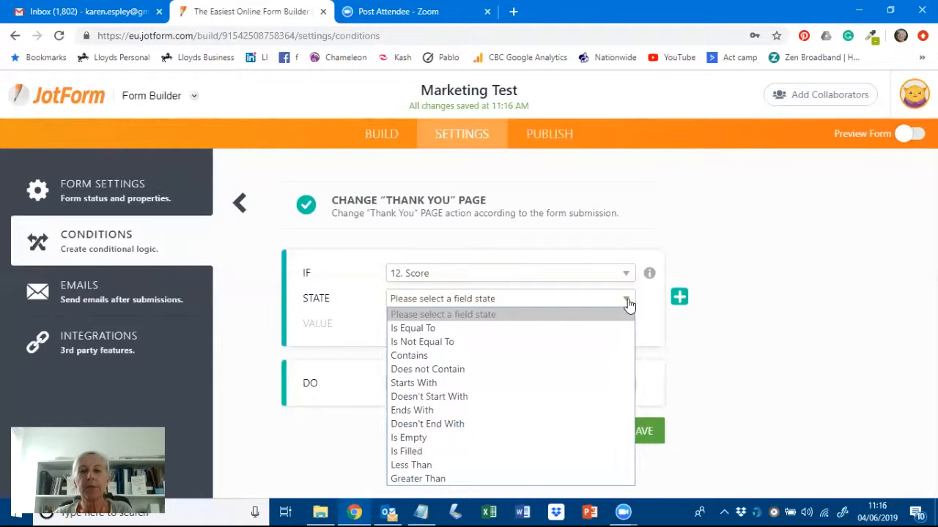
pyautogui.click(419, 465)
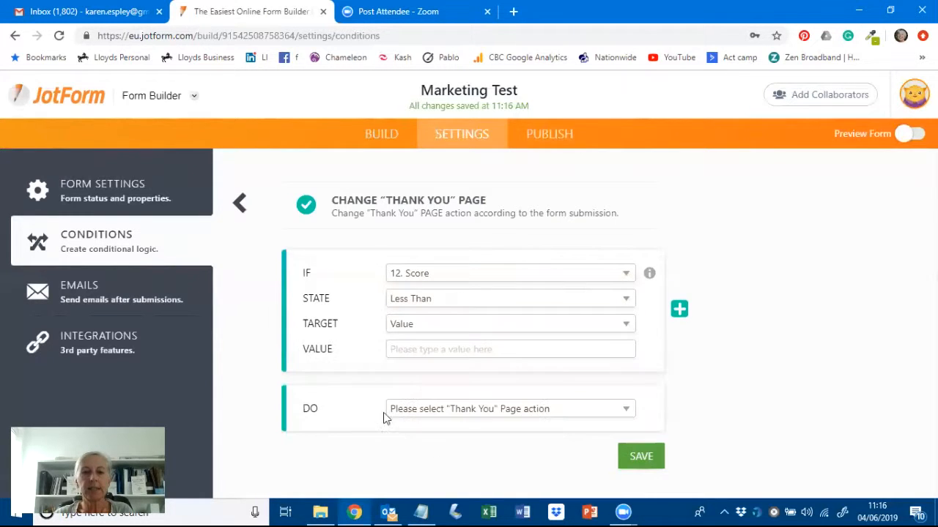
pyautogui.click(411, 353)
pyautogui.write('16')
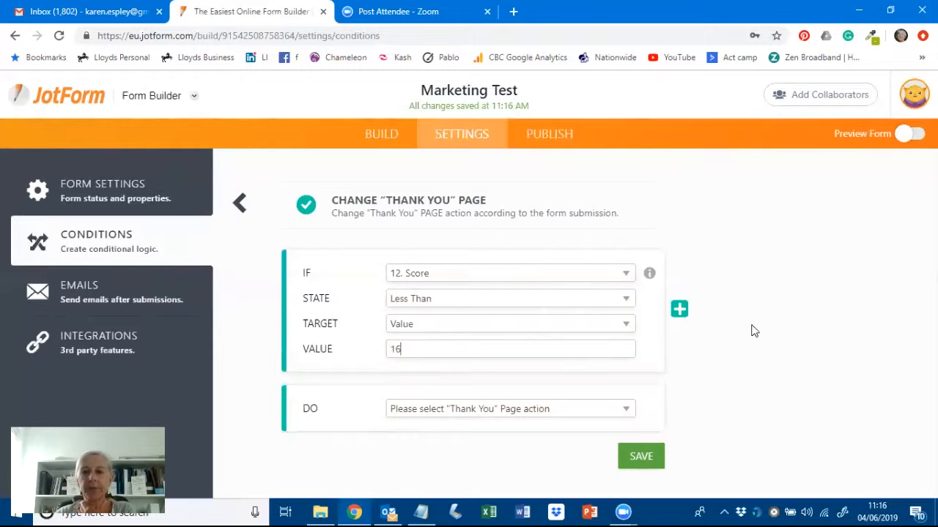
pyautogui.click(628, 414)
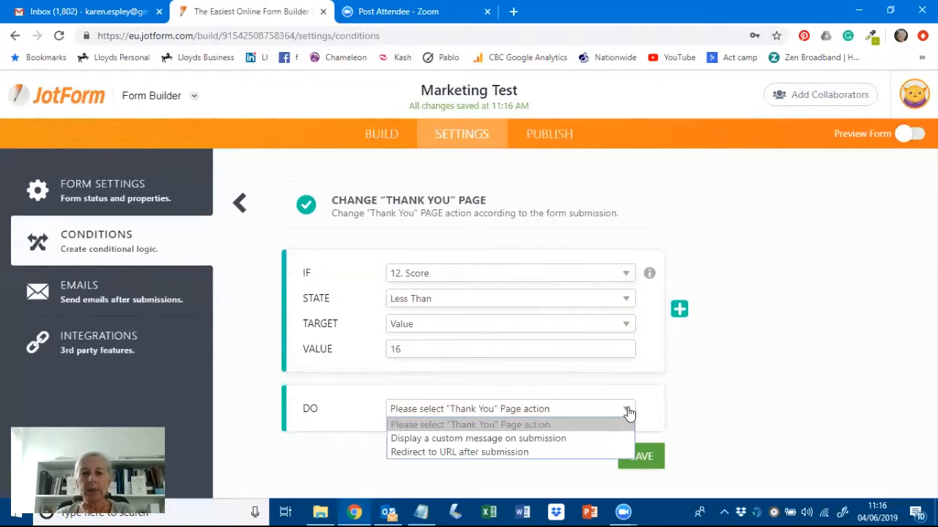
pyautogui.click(505, 439)
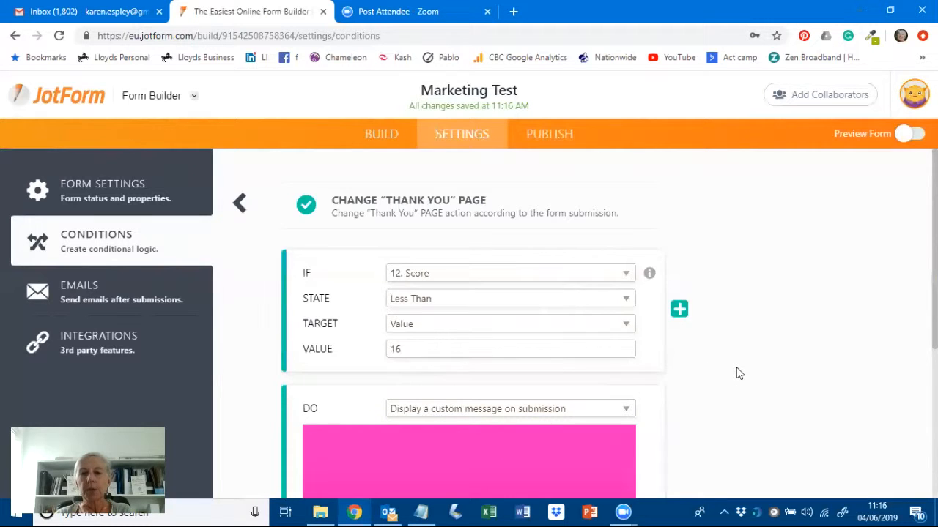
pyautogui.scroll(-4, 738, 372)
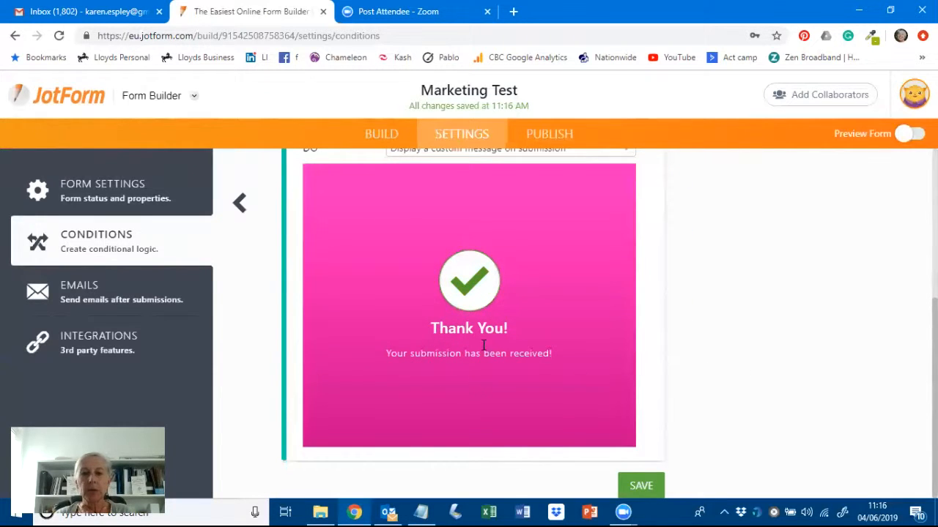
# - Copy the 'Oh dear!' results paragraph from the prepared Notepad text
pyautogui.click(421, 511)
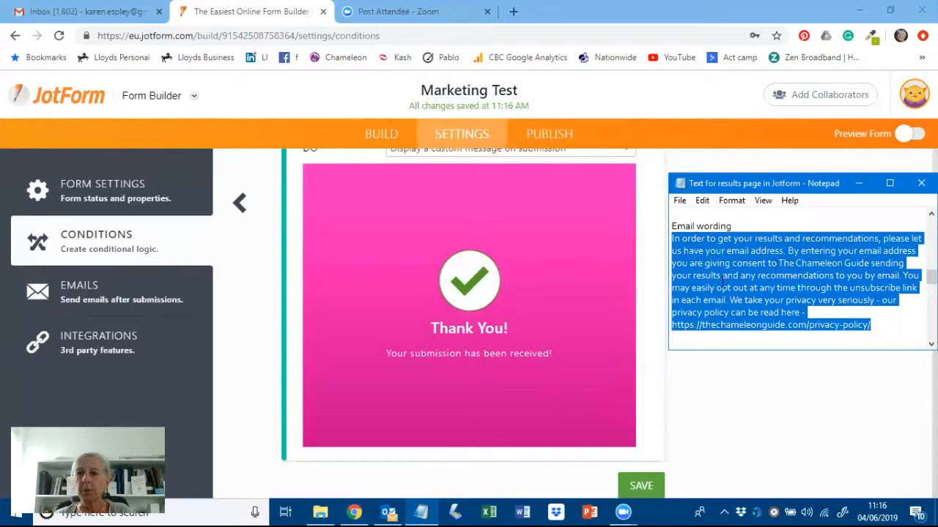
pyautogui.scroll(-4, 723, 283)
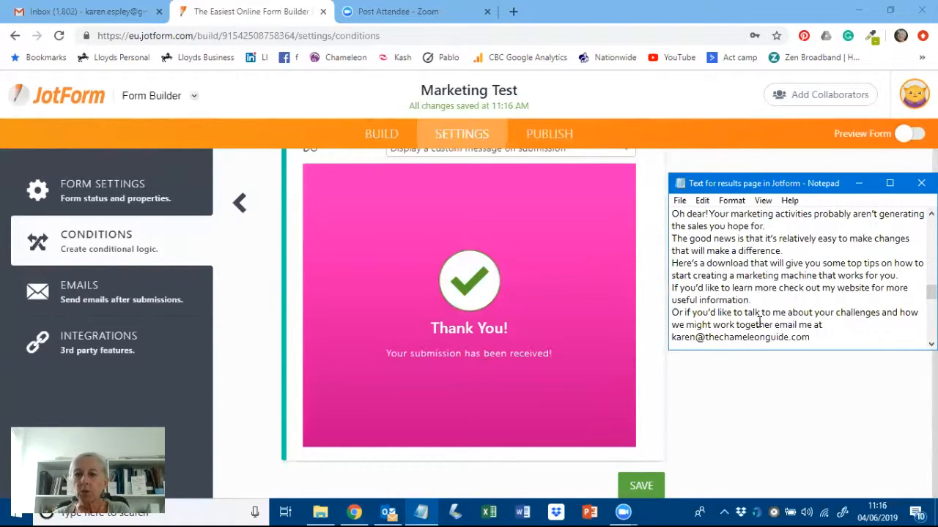
pyautogui.moveTo(810, 339); pyautogui.dragTo(669, 216)
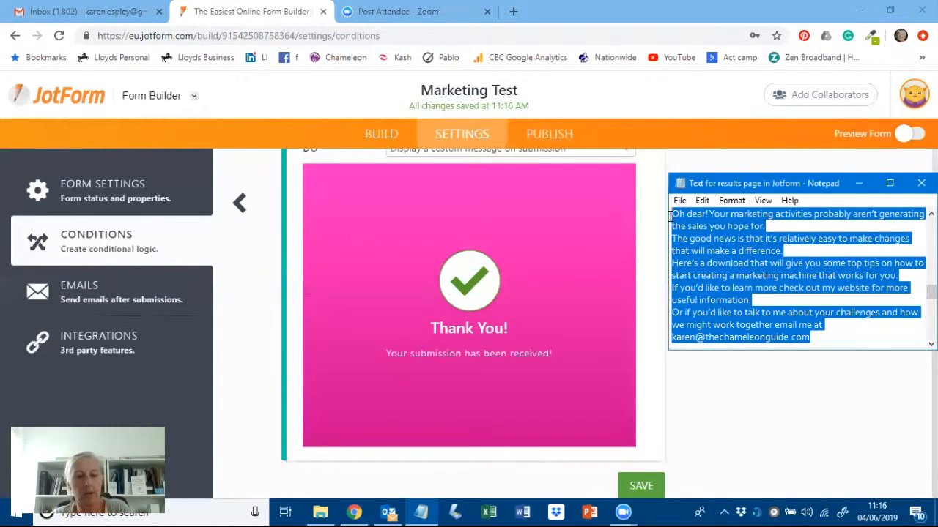
# - Replace the default thank-you line with the 'Oh dear!' paragraph and save the low-score condition
pyautogui.click(461, 354)
pyautogui.tripleClick(461, 355)
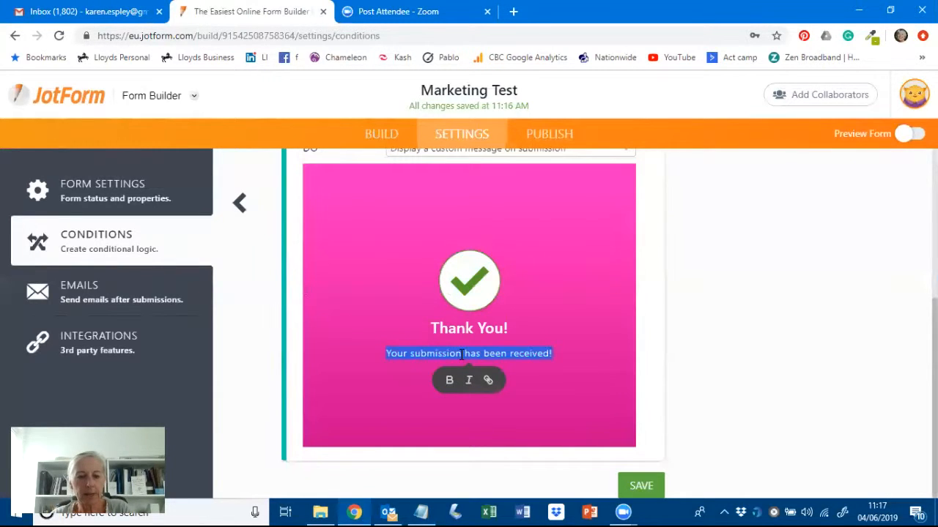
pyautogui.hotkey('ctrl', 'v')
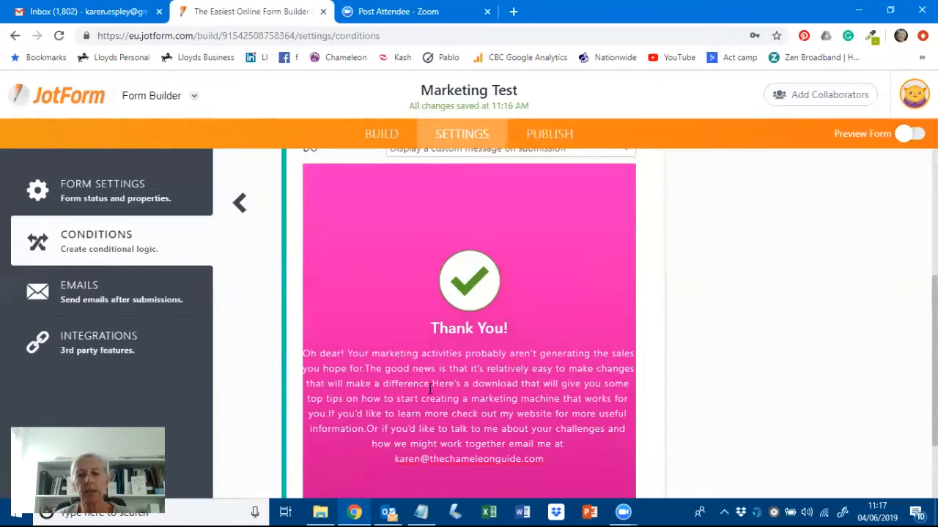
pyautogui.moveTo(472, 381); pyautogui.dragTo(516, 380)
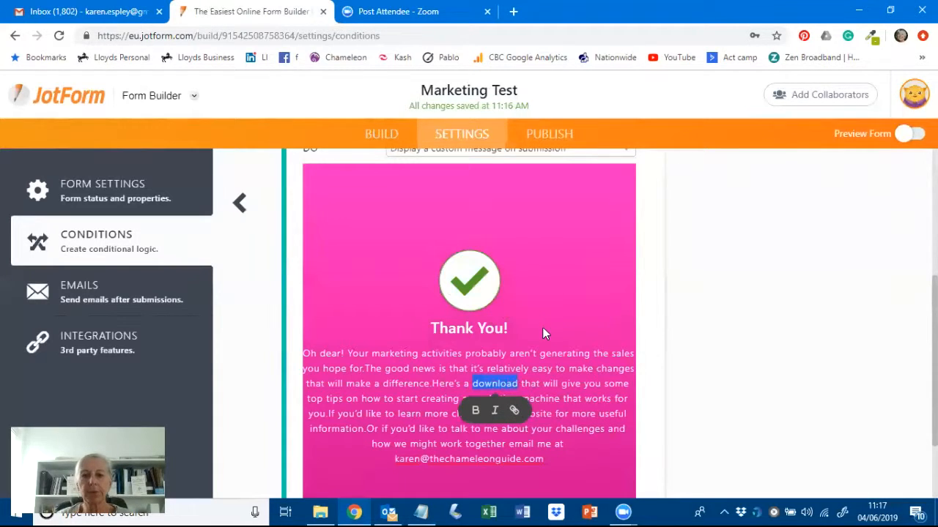
pyautogui.scroll(-1, 564, 335)
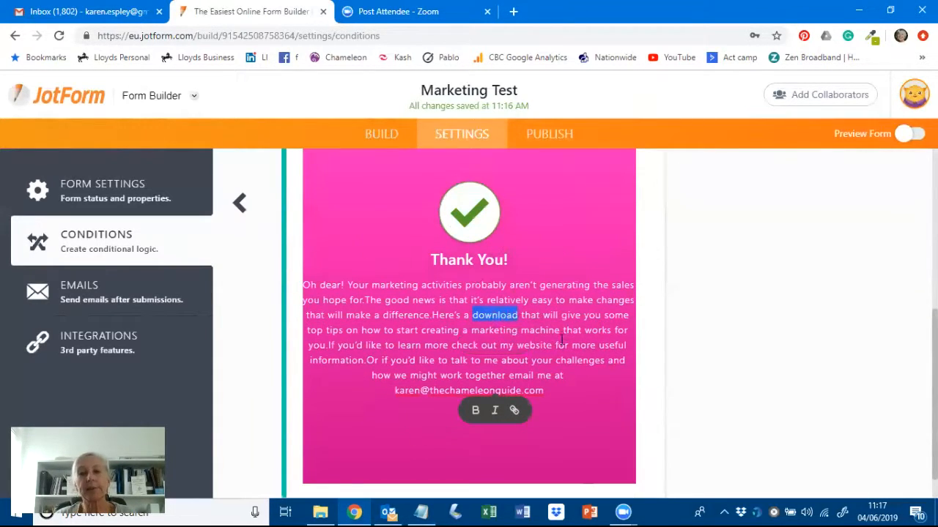
pyautogui.scroll(-1, 722, 350)
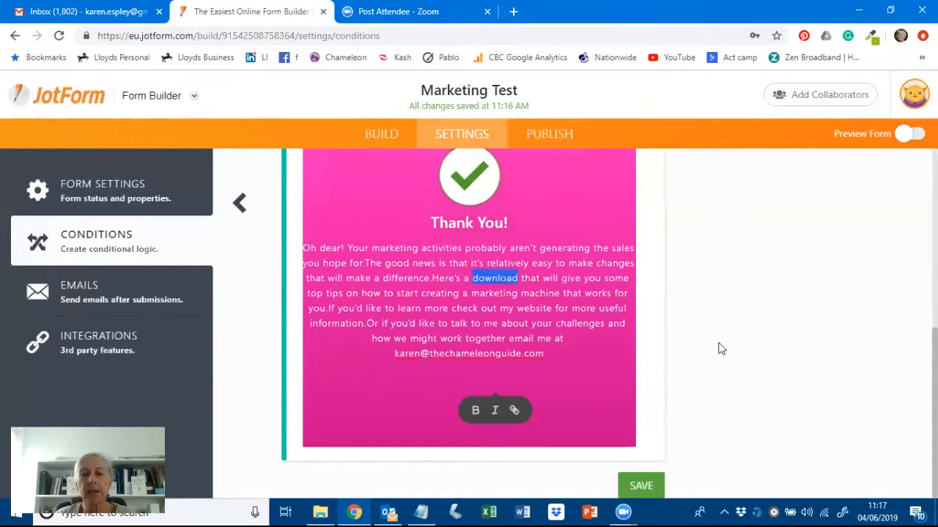
pyautogui.click(639, 486)
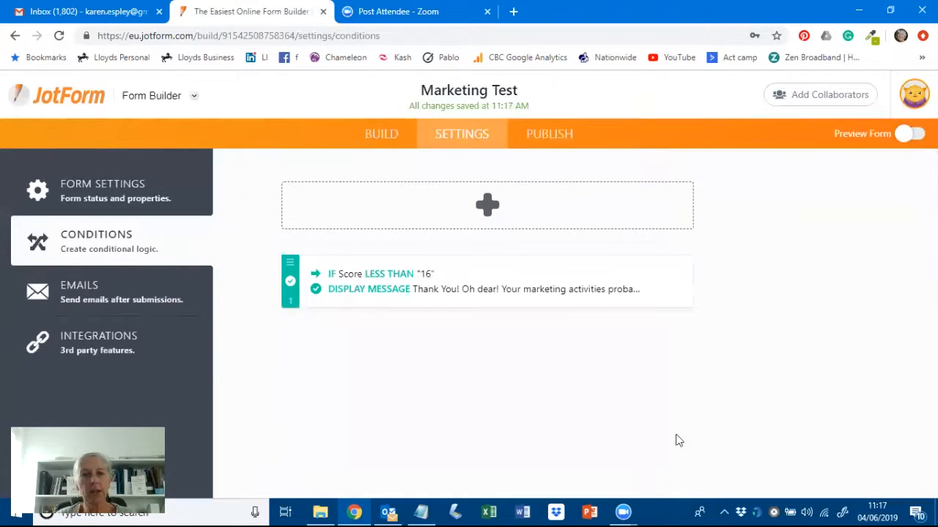
# - Start a second Thank You page condition with the rule 12. Score Greater Than 16
pyautogui.click(485, 204)
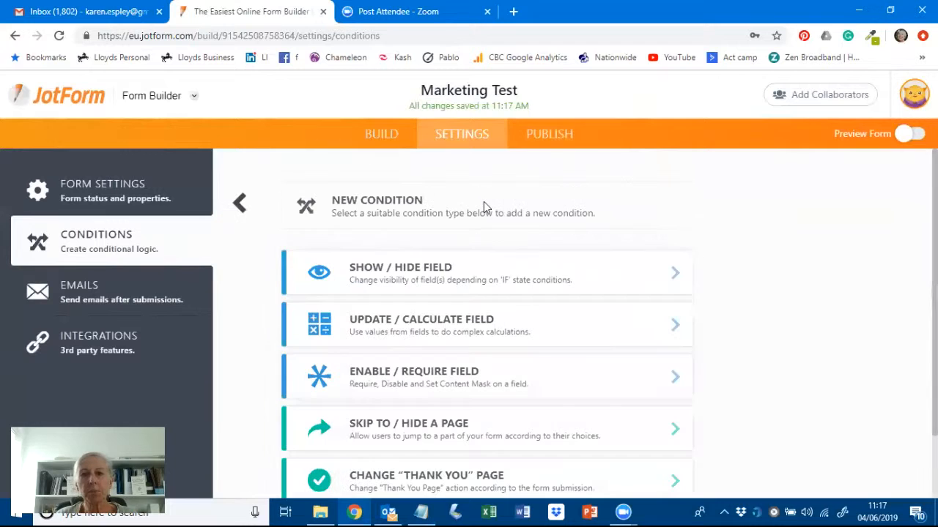
pyautogui.scroll(-1, 805, 297)
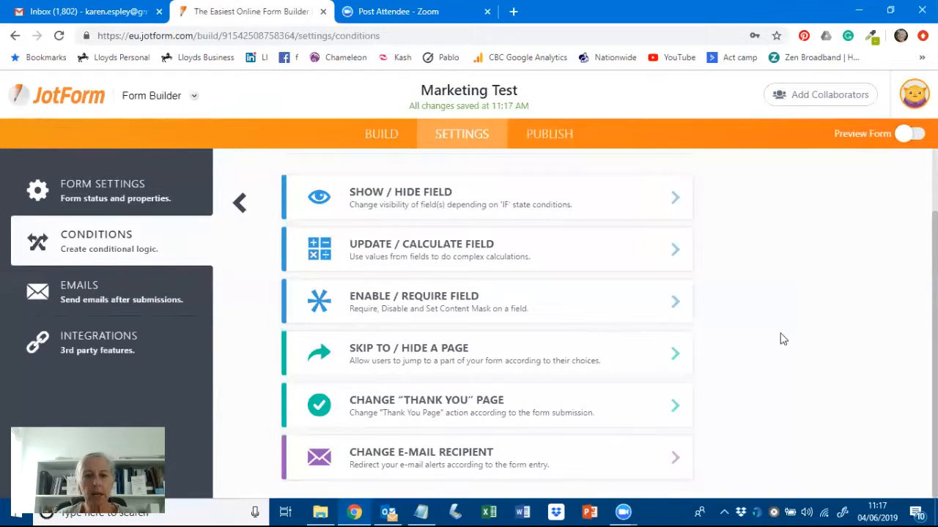
pyautogui.click(450, 409)
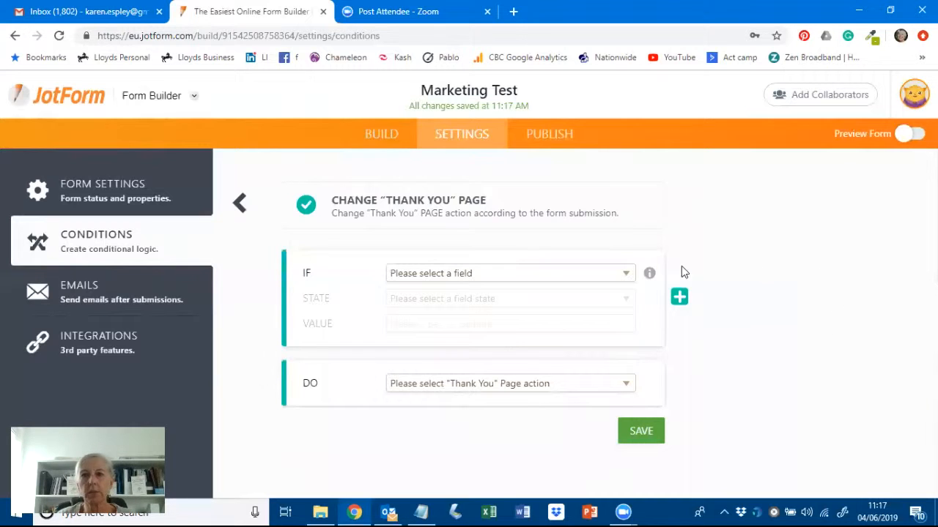
pyautogui.click(627, 276)
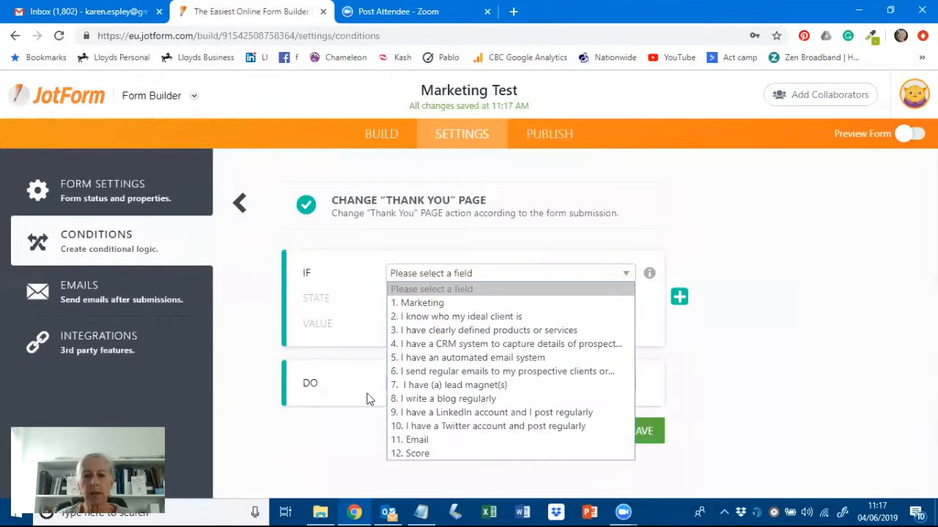
pyautogui.click(422, 455)
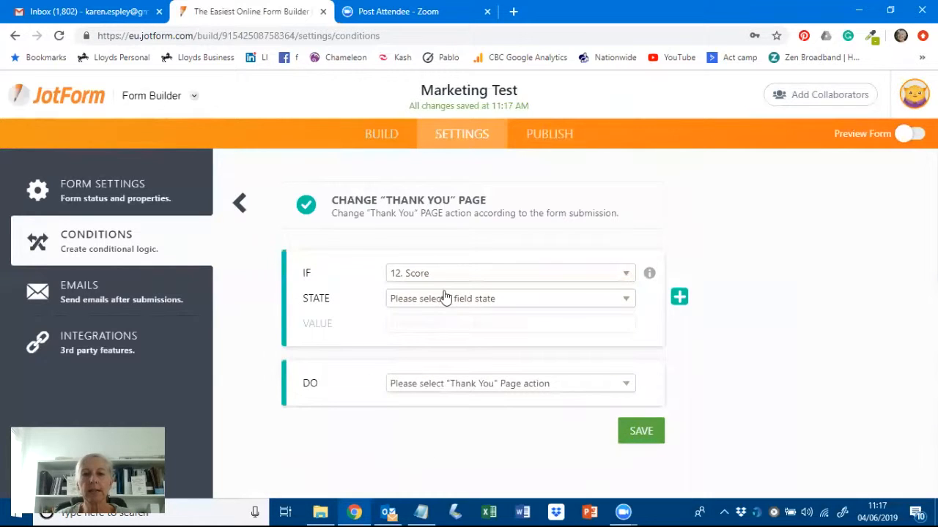
pyautogui.click(517, 301)
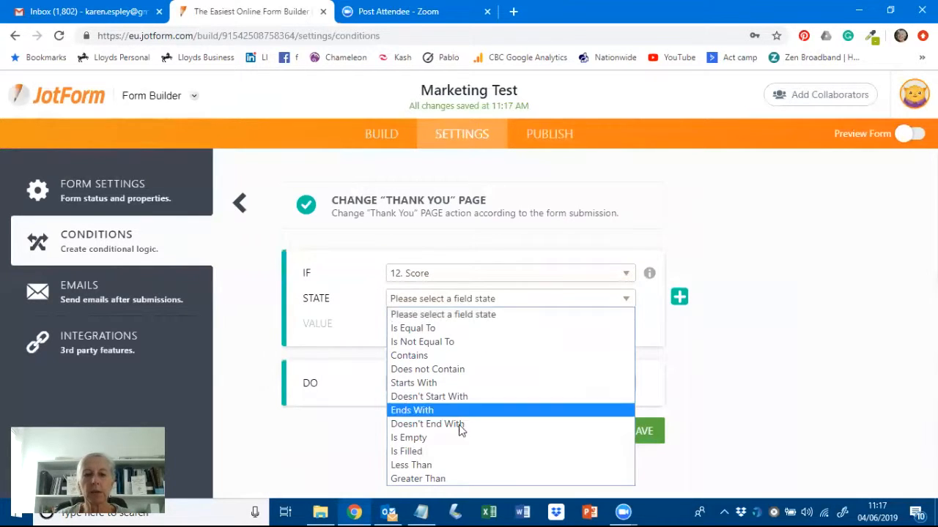
pyautogui.click(446, 473)
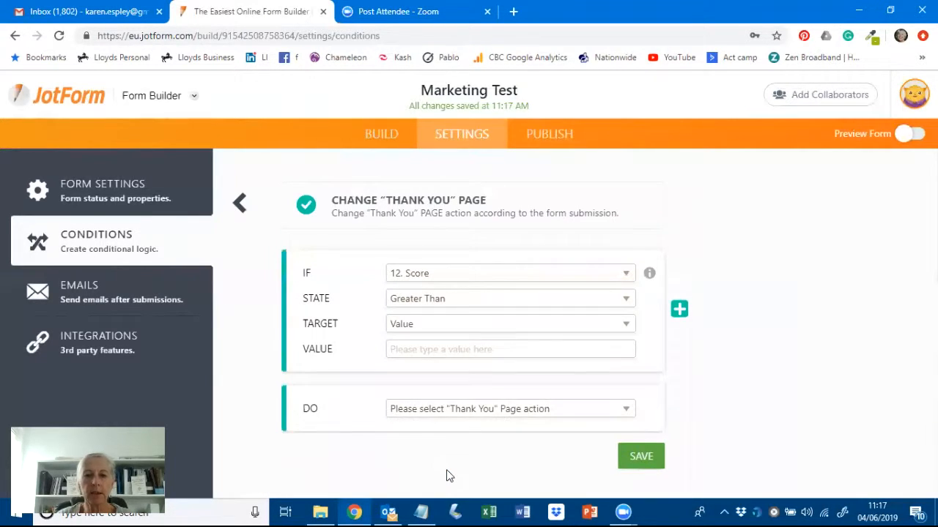
pyautogui.click(400, 351)
pyautogui.write('1')
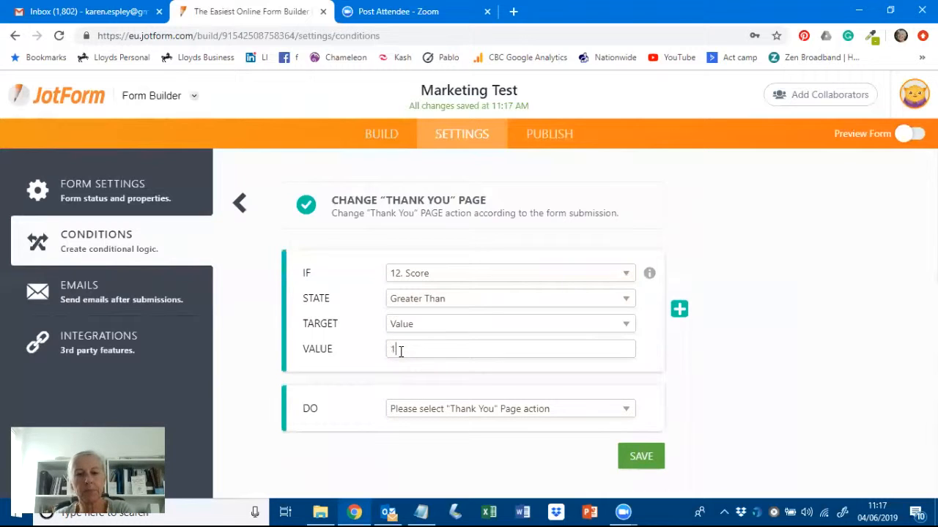
# - Add a second rule: 12. Score Less Than 31
pyautogui.click(679, 309)
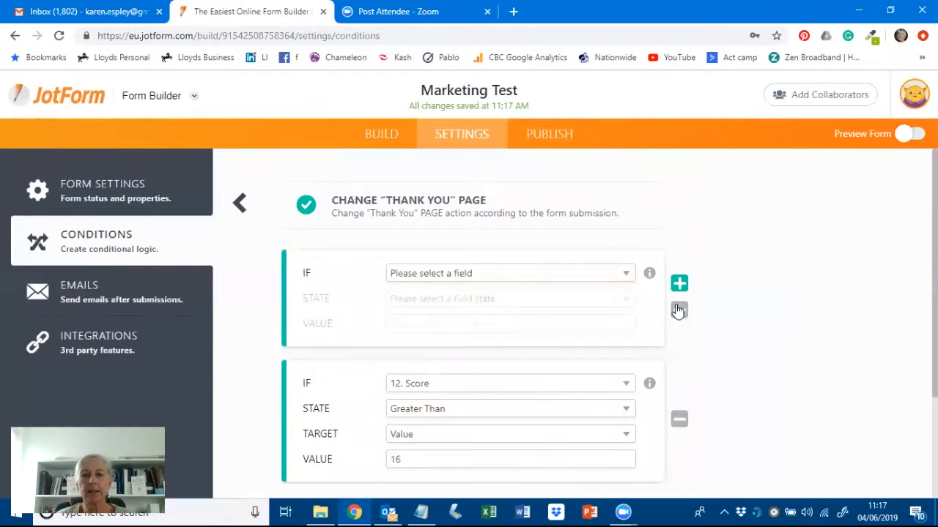
pyautogui.click(626, 277)
pyautogui.click(418, 453)
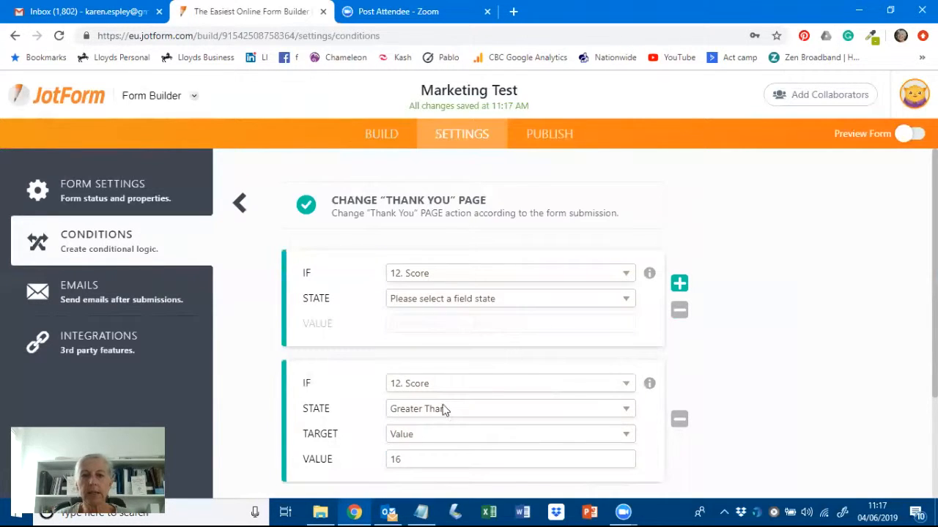
pyautogui.click(549, 302)
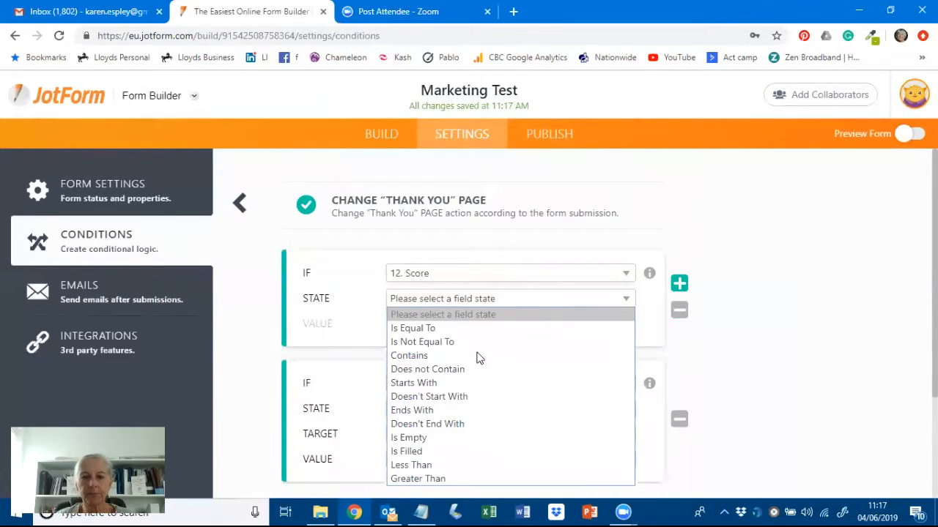
pyautogui.click(430, 466)
pyautogui.click(416, 349)
pyautogui.write('31')
# - Require ALL rules to match and set the action to display a custom message
pyautogui.scroll(-1, 762, 288)
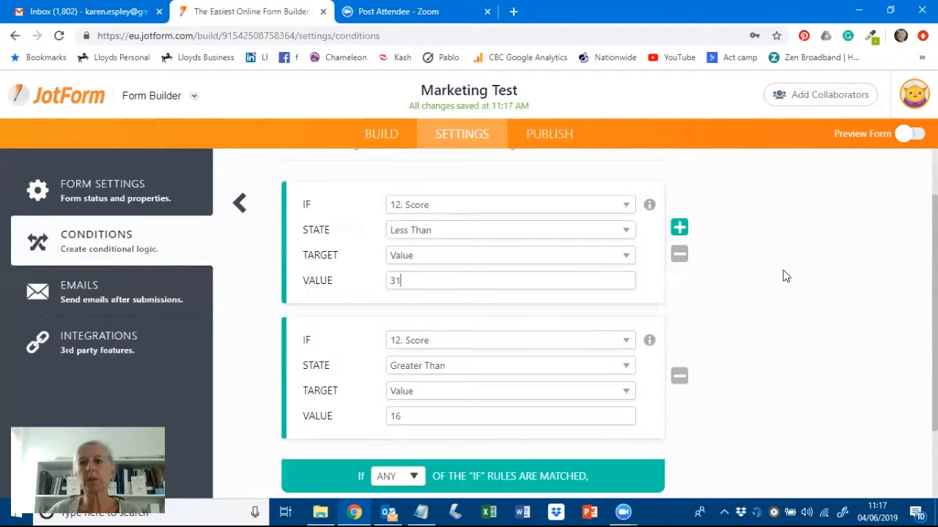
pyautogui.scroll(-1, 783, 277)
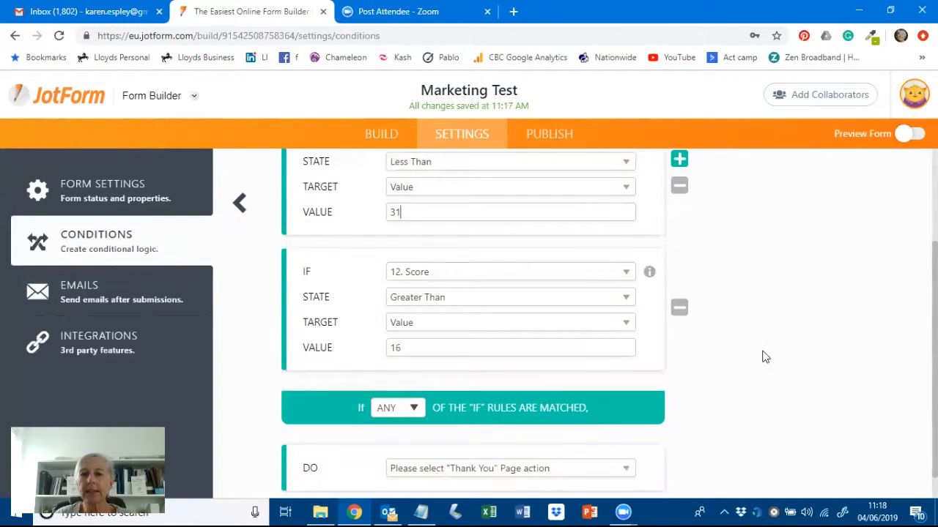
pyautogui.click(415, 410)
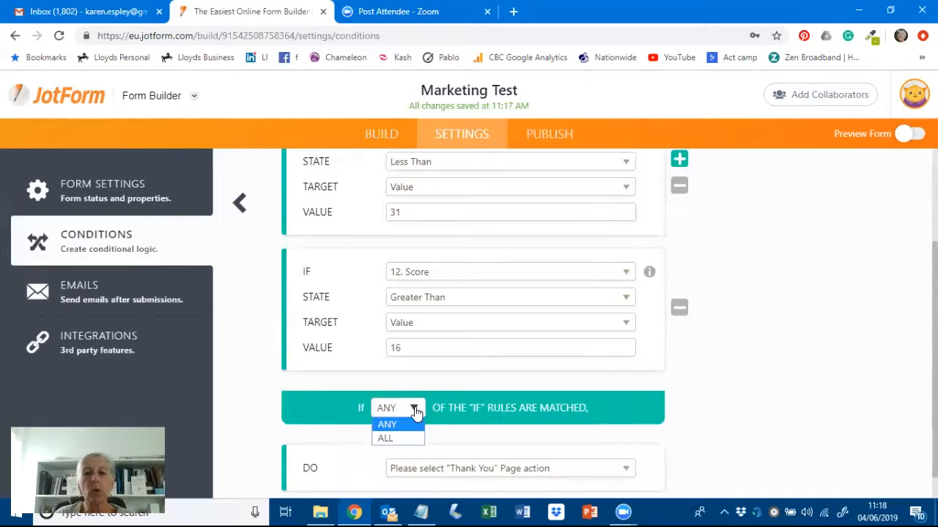
pyautogui.click(388, 439)
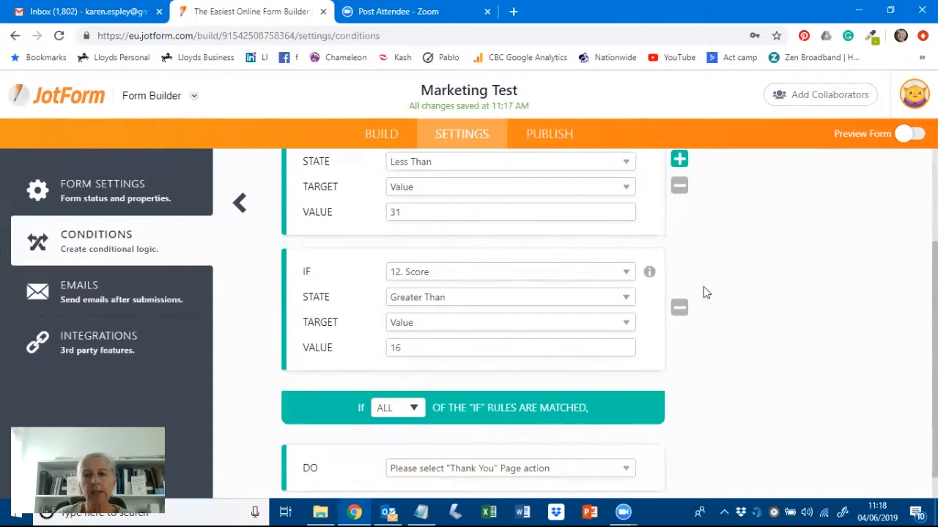
pyautogui.scroll(-1, 751, 312)
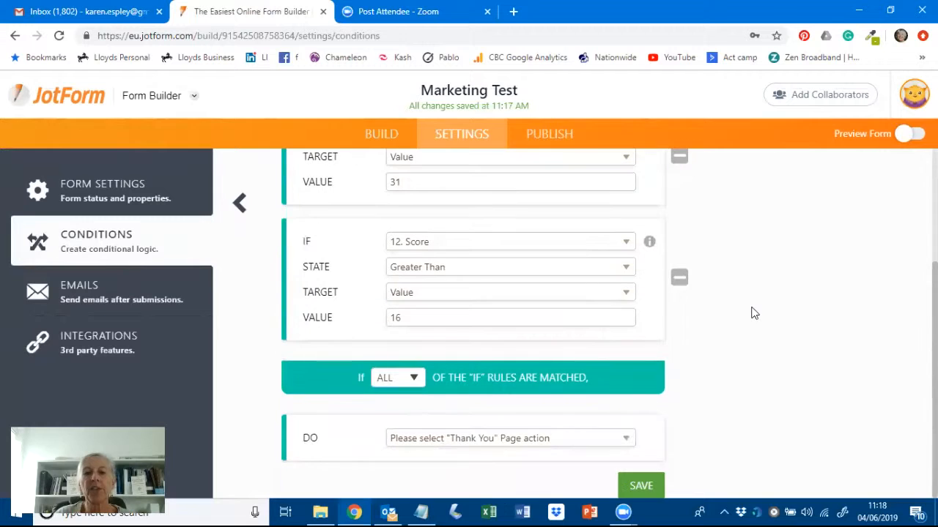
pyautogui.click(627, 439)
pyautogui.click(513, 469)
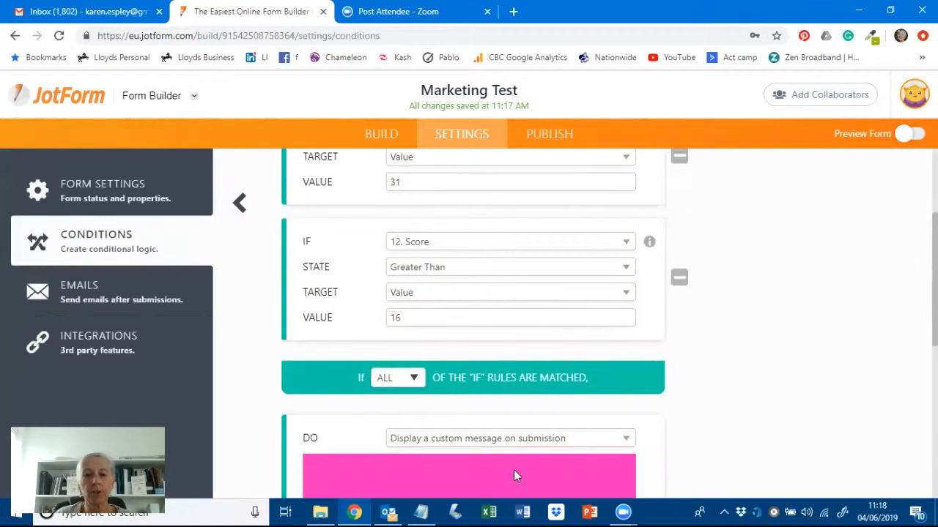
# - Copy the 16-30 score band message from Notepad
pyautogui.scroll(-4, 742, 335)
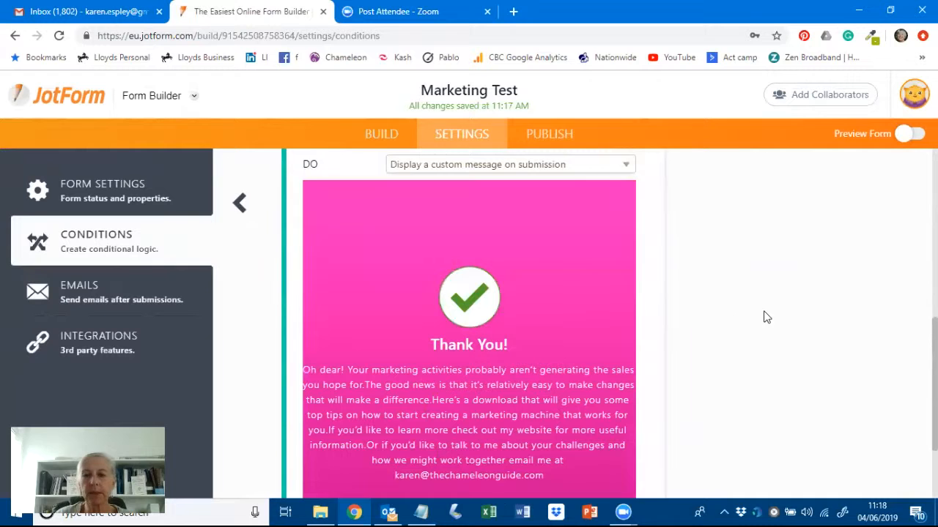
pyautogui.scroll(-3, 766, 316)
pyautogui.click(431, 511)
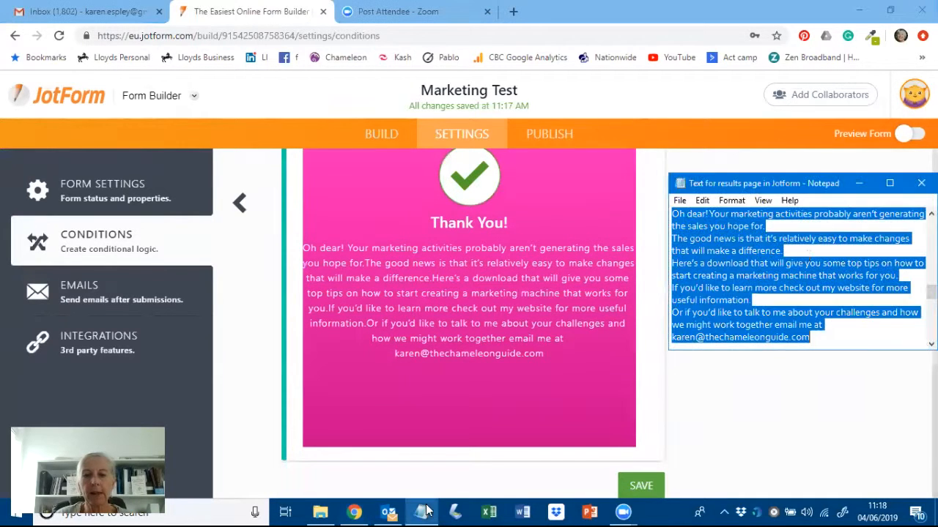
pyautogui.scroll(-2, 762, 280)
pyautogui.scroll(-1, 763, 281)
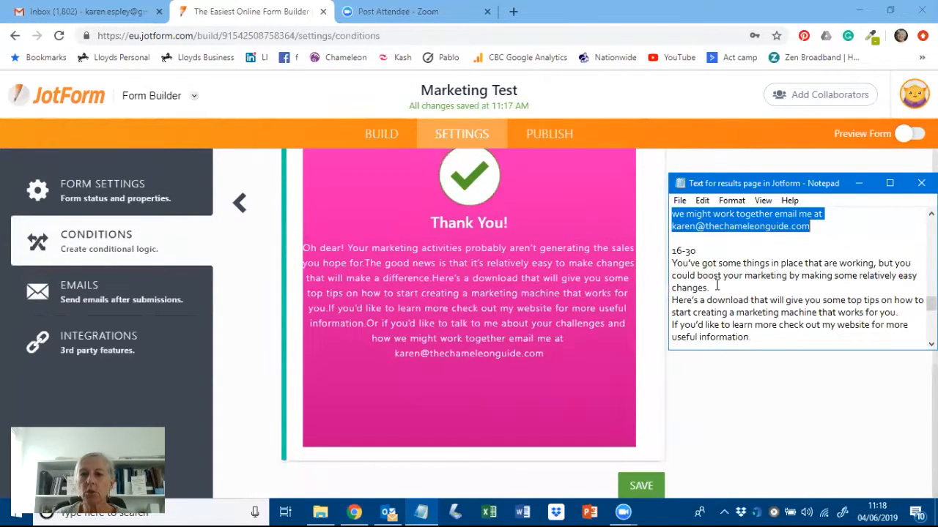
pyautogui.moveTo(672, 264); pyautogui.dragTo(709, 288)
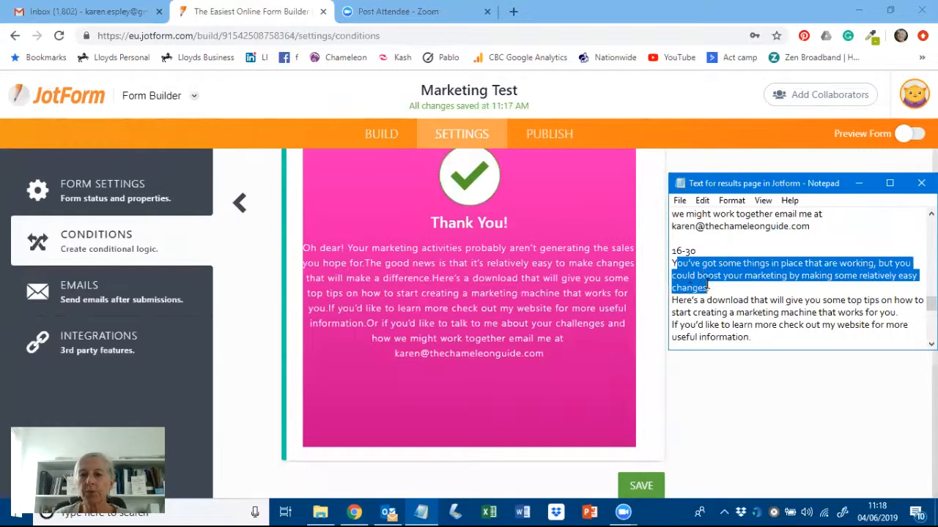
pyautogui.moveTo(672, 264); pyautogui.dragTo(816, 268)
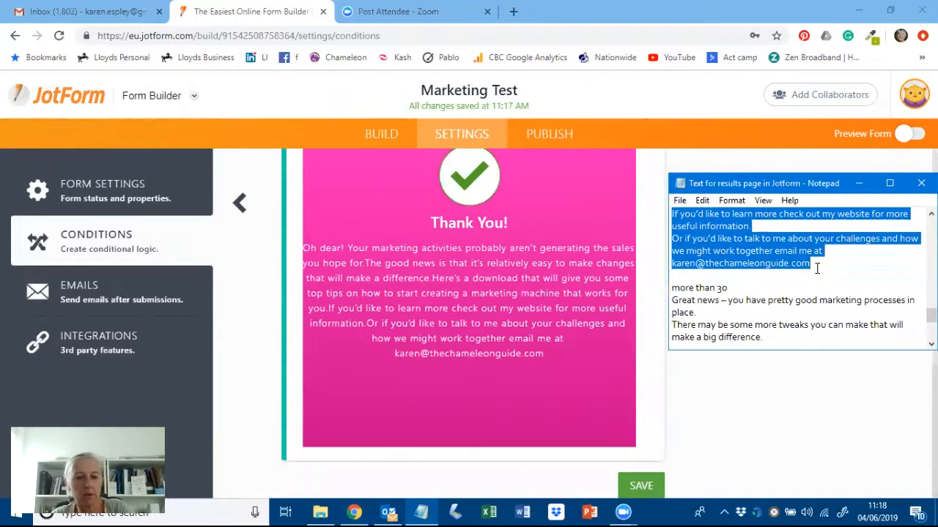
# - Replace the Thank You message with the 16-30 text, save, and start another condition
pyautogui.click(412, 268)
pyautogui.click(412, 268)
pyautogui.hotkey('ctrl', 'a')
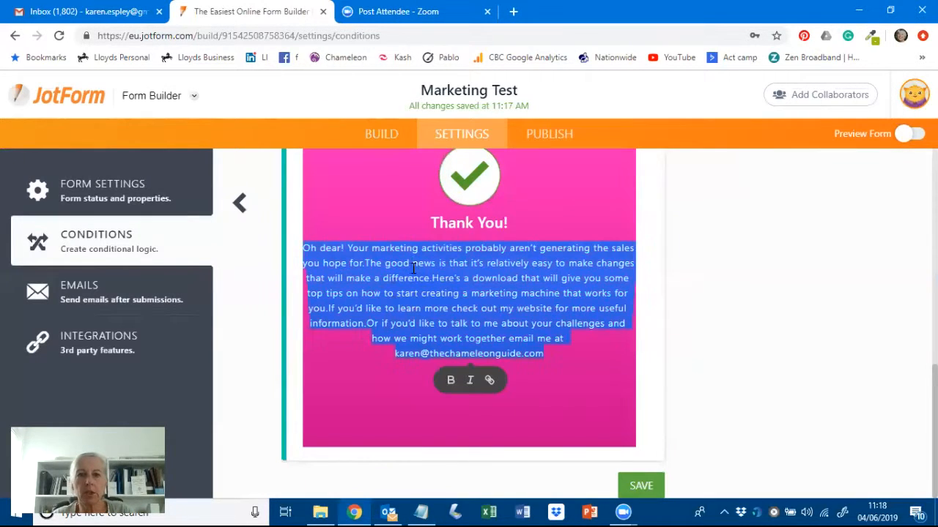
pyautogui.hotkey('ctrl', 'v')
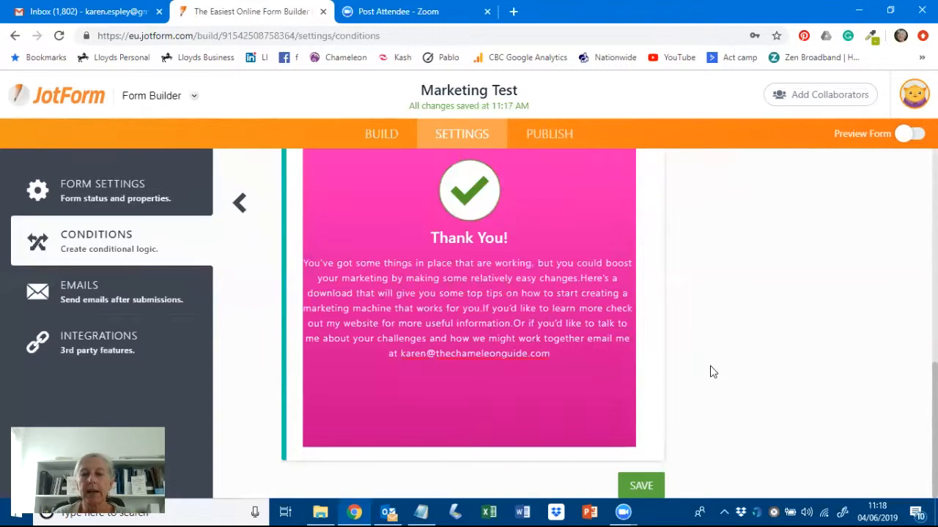
pyautogui.click(643, 489)
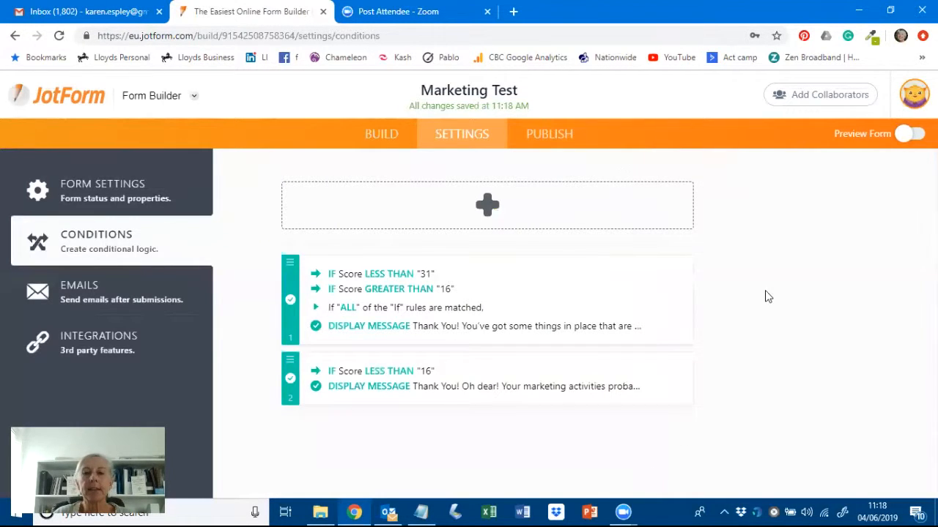
pyautogui.click(485, 206)
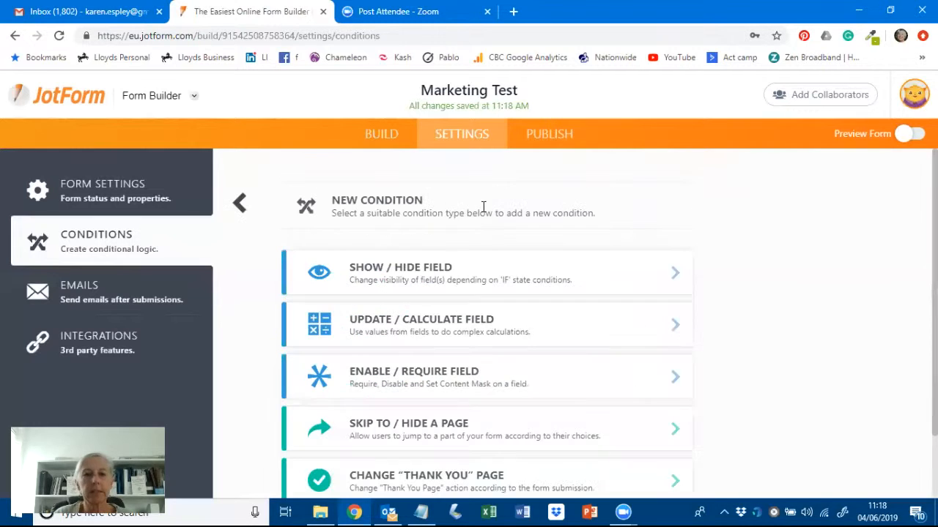
pyautogui.scroll(-1, 722, 290)
# - Create a Change Thank You Page condition: 12. Score Greater Than 31, display a custom message
pyautogui.click(467, 411)
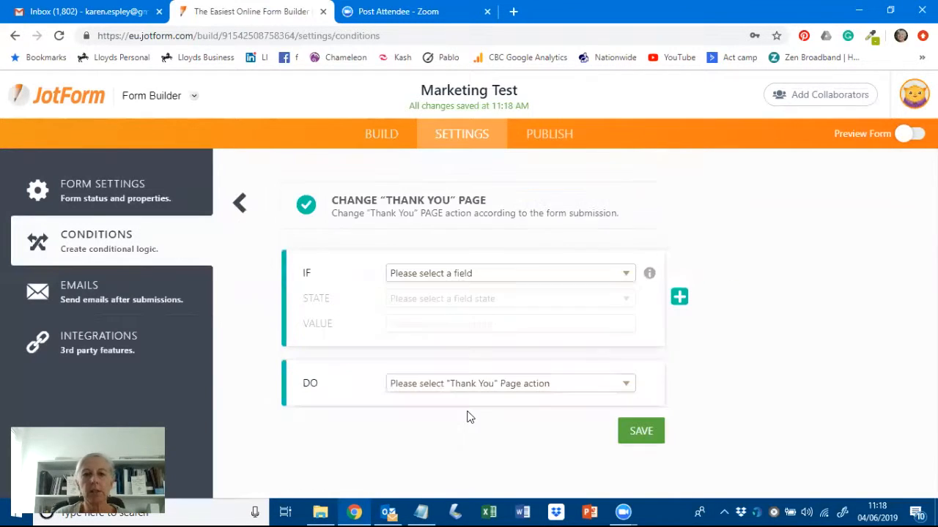
pyautogui.click(623, 274)
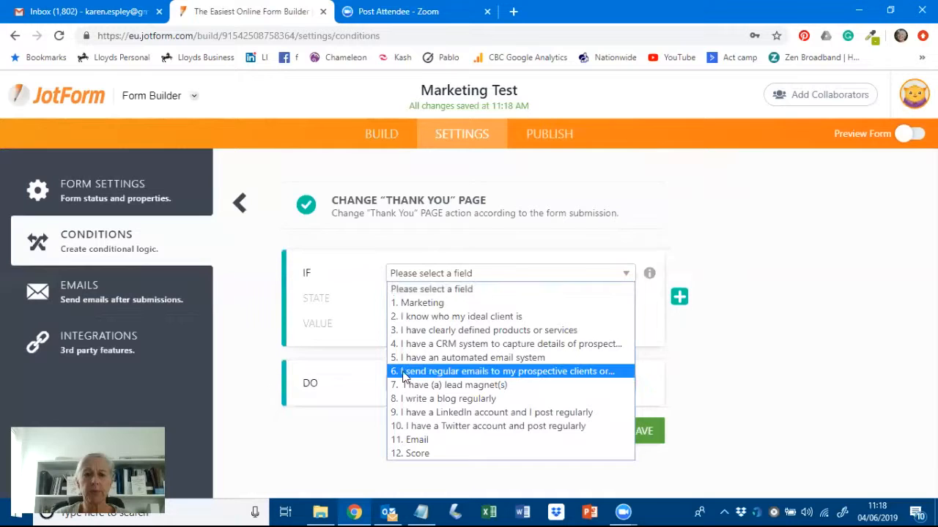
pyautogui.click(419, 453)
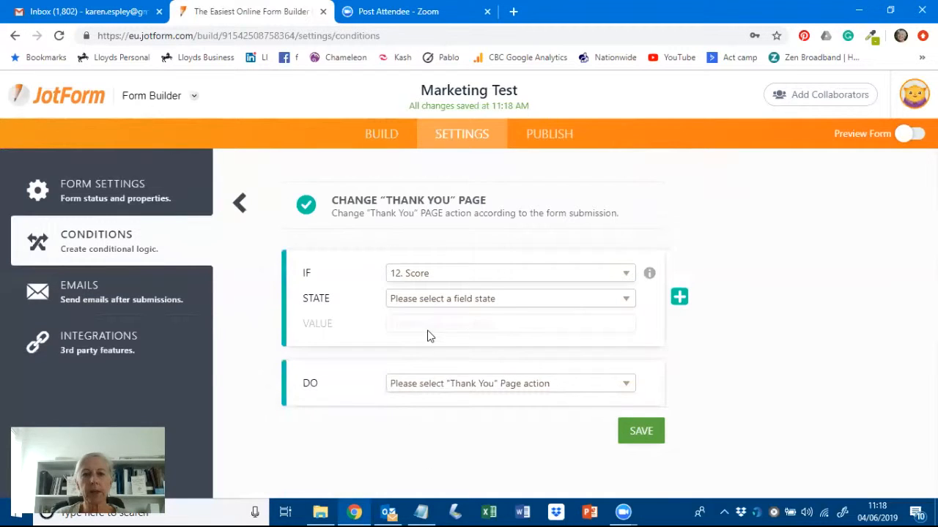
pyautogui.click(499, 300)
pyautogui.click(416, 476)
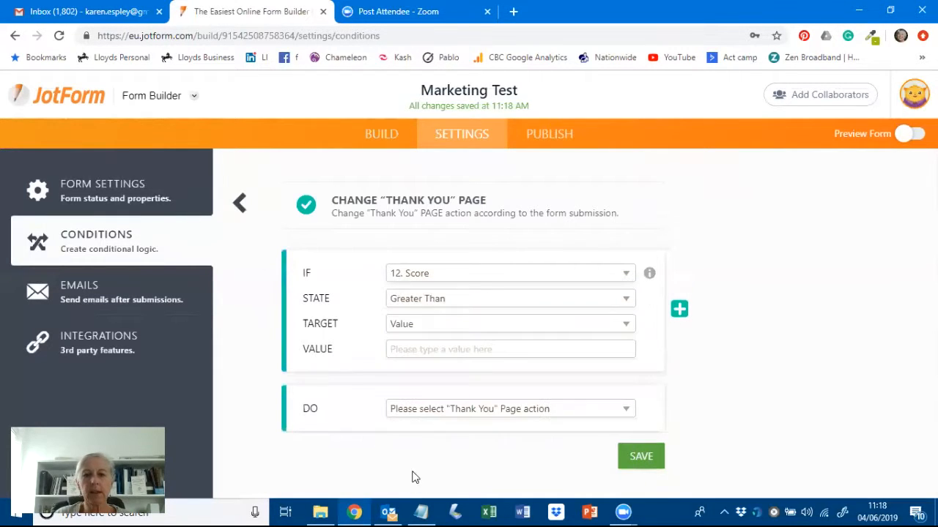
pyautogui.click(414, 349)
pyautogui.write('31')
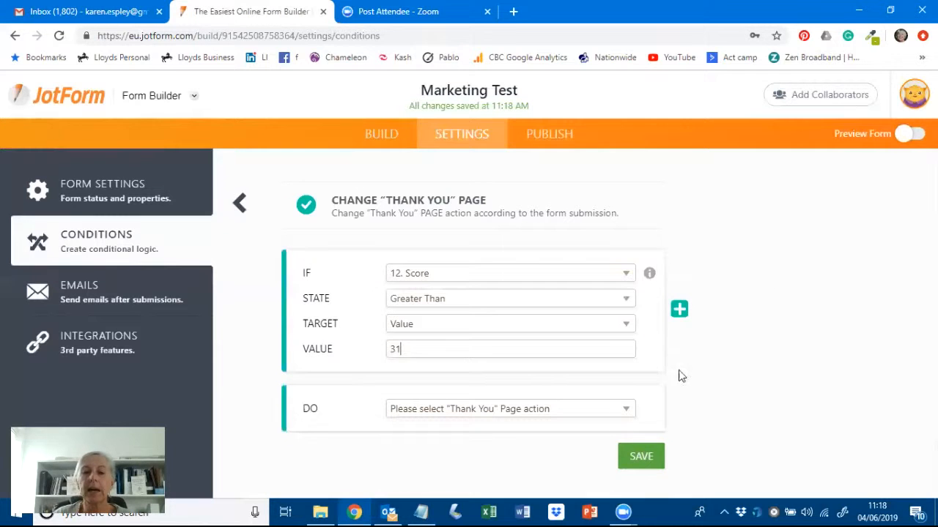
pyautogui.click(628, 412)
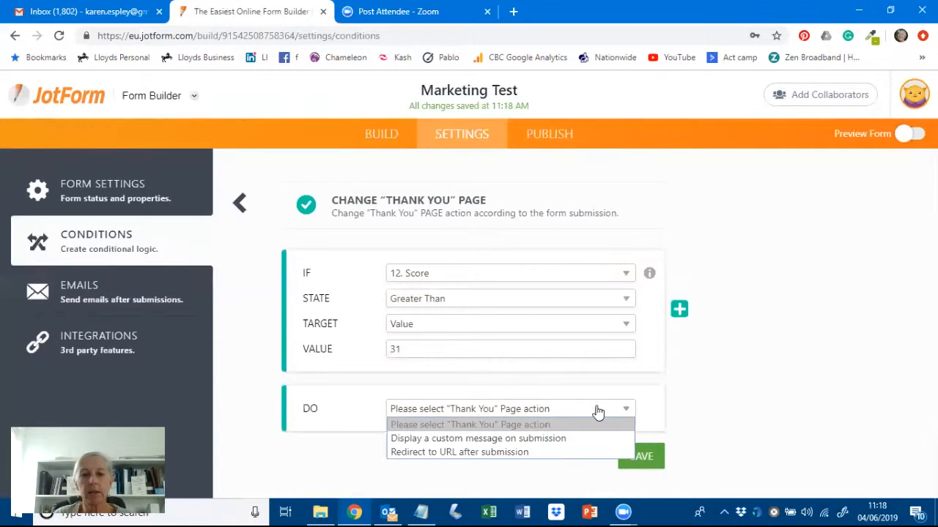
pyautogui.click(477, 439)
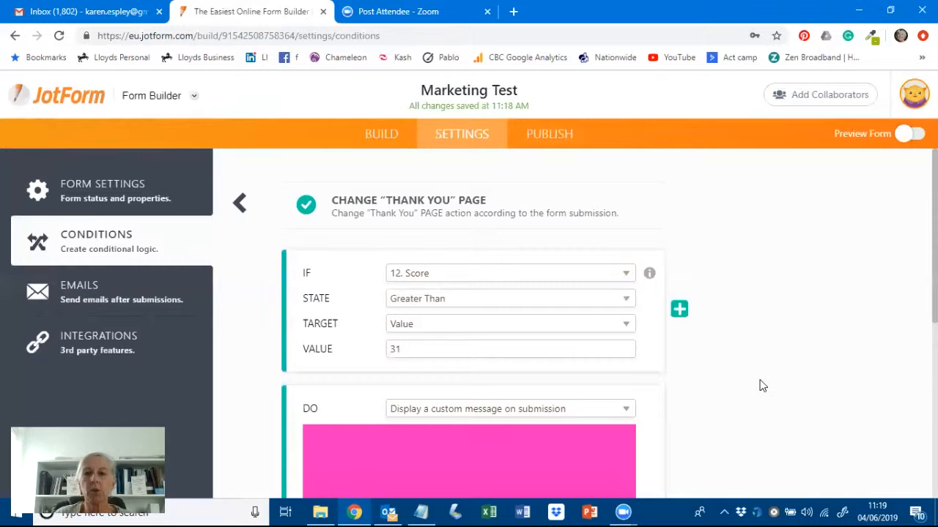
# - Copy the 'Great news' message from Notepad and paste it over the Thank You paragraph
pyautogui.scroll(-3, 759, 383)
pyautogui.scroll(-2, 758, 382)
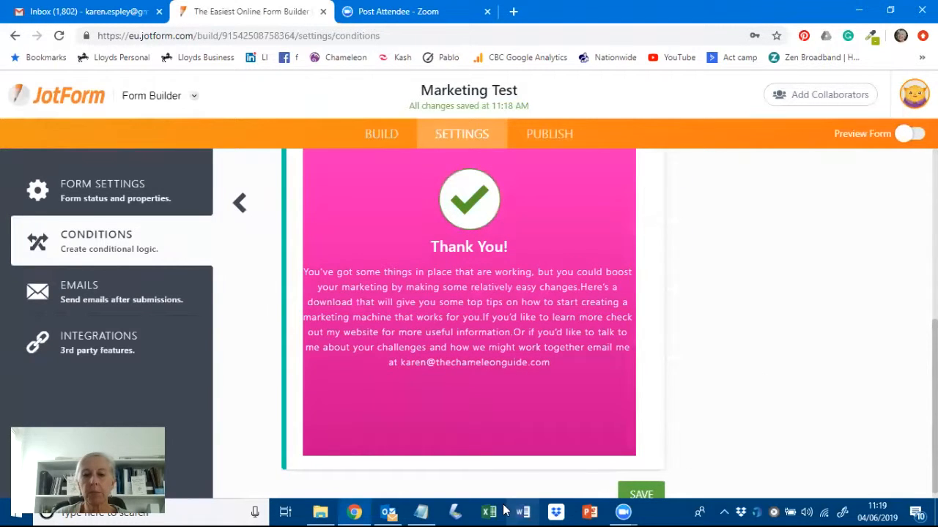
pyautogui.click(425, 511)
pyautogui.moveTo(673, 301); pyautogui.dragTo(811, 271)
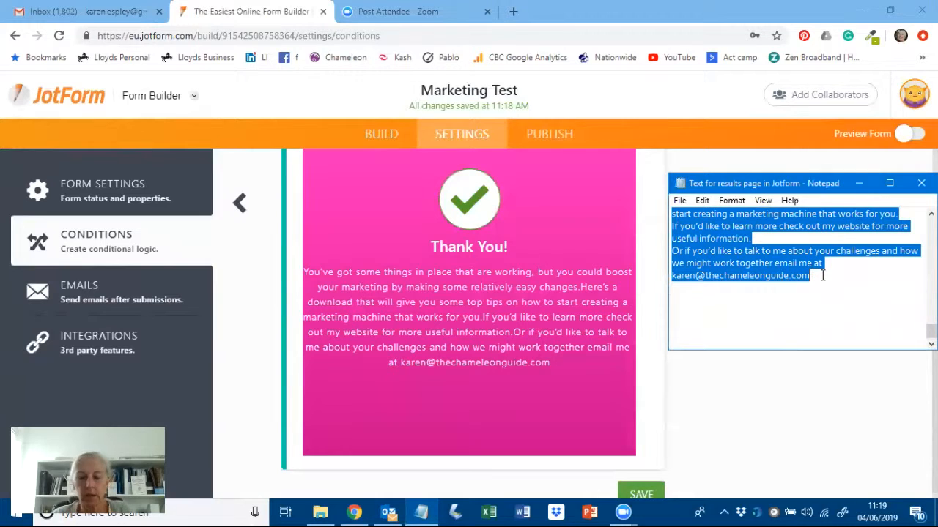
pyautogui.tripleClick(509, 306)
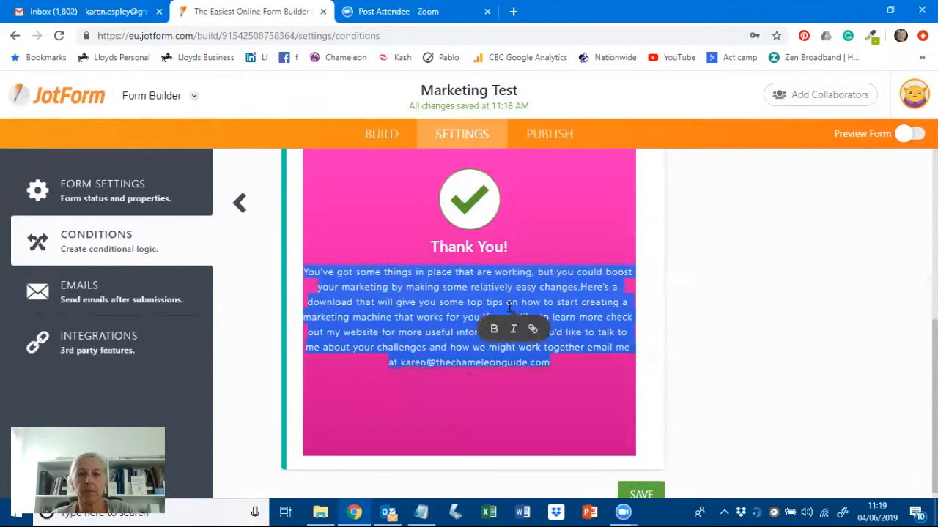
pyautogui.hotkey('ctrl', 'v')
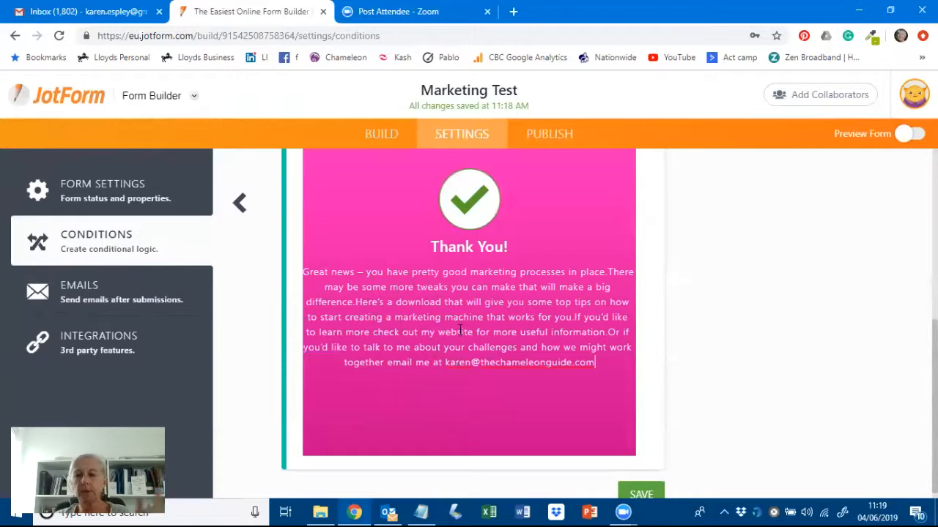
pyautogui.scroll(-1, 807, 331)
# - Save the 'Great news' condition and go to the form's Publish page
pyautogui.click(645, 484)
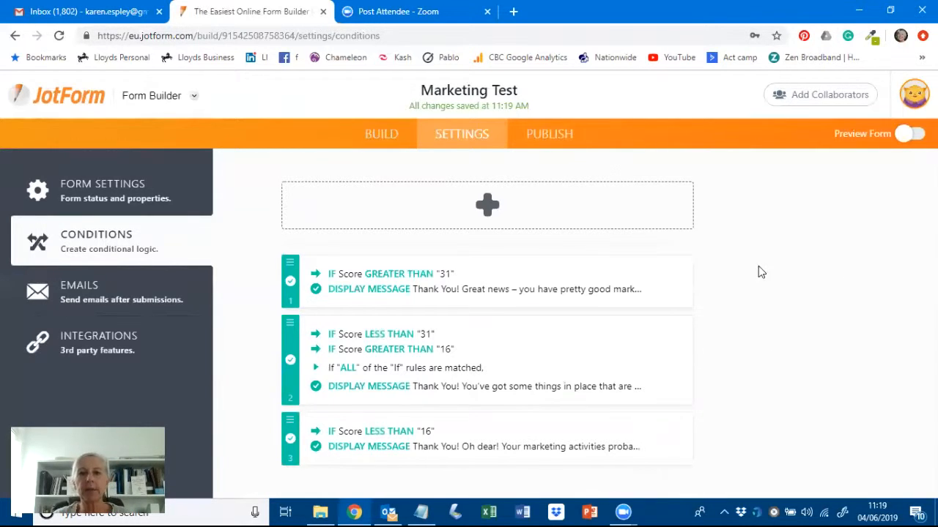
pyautogui.click(543, 147)
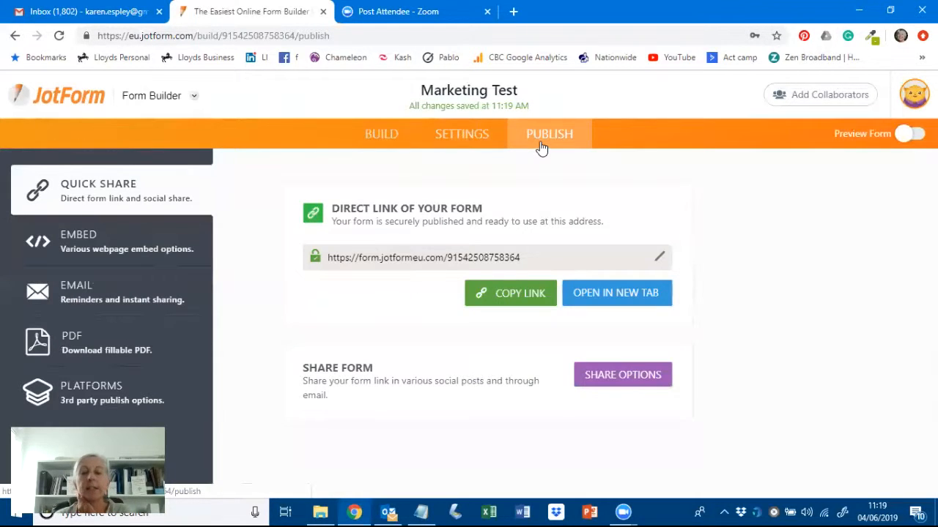
# - Open the live quiz in a new tab and answer Yes to the first three questions
pyautogui.click(608, 295)
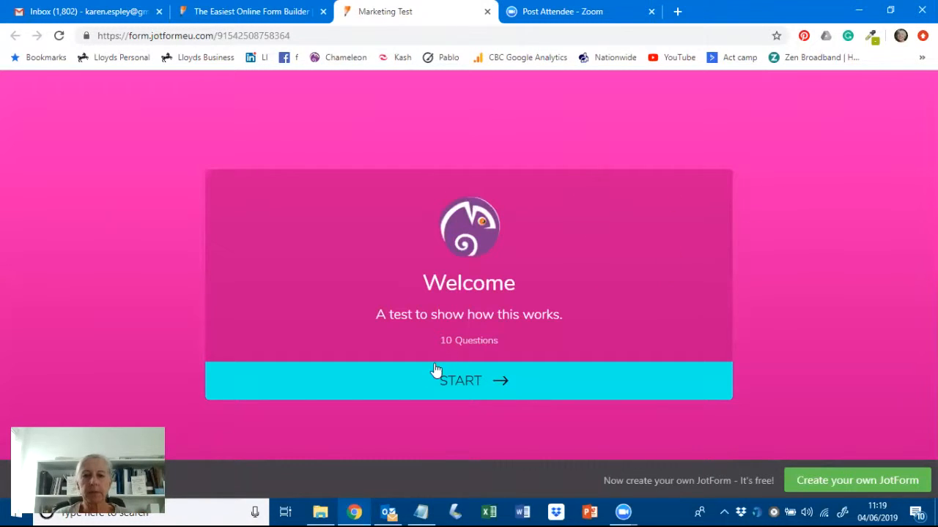
pyautogui.click(461, 379)
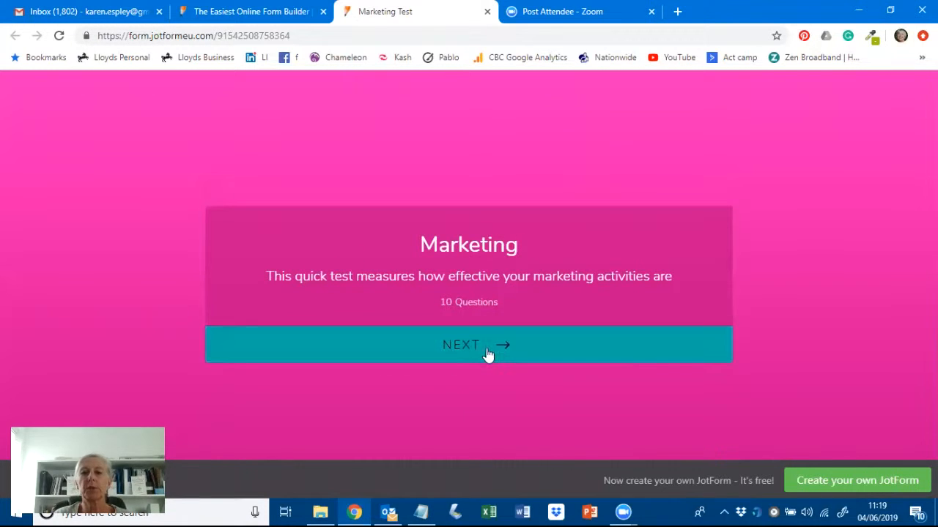
pyautogui.click(467, 341)
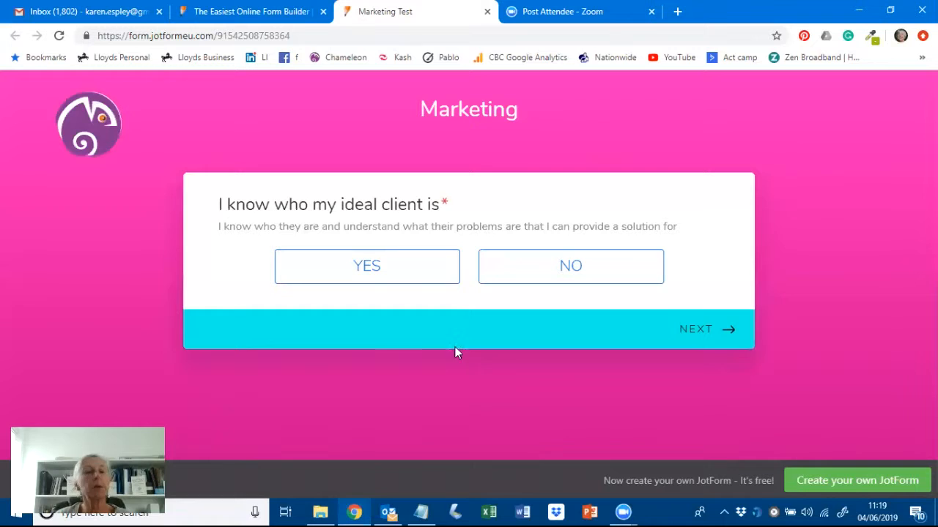
pyautogui.click(368, 271)
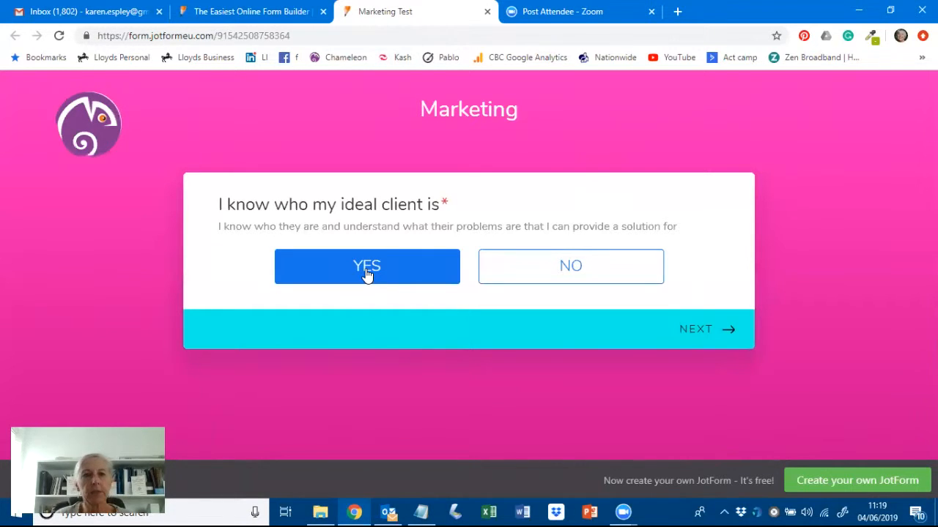
pyautogui.click(368, 273)
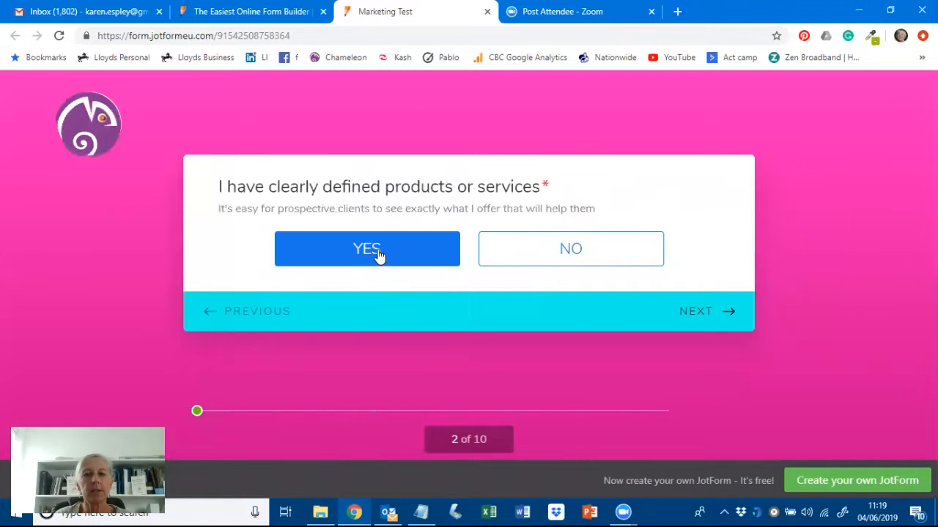
pyautogui.click(375, 253)
pyautogui.click(368, 268)
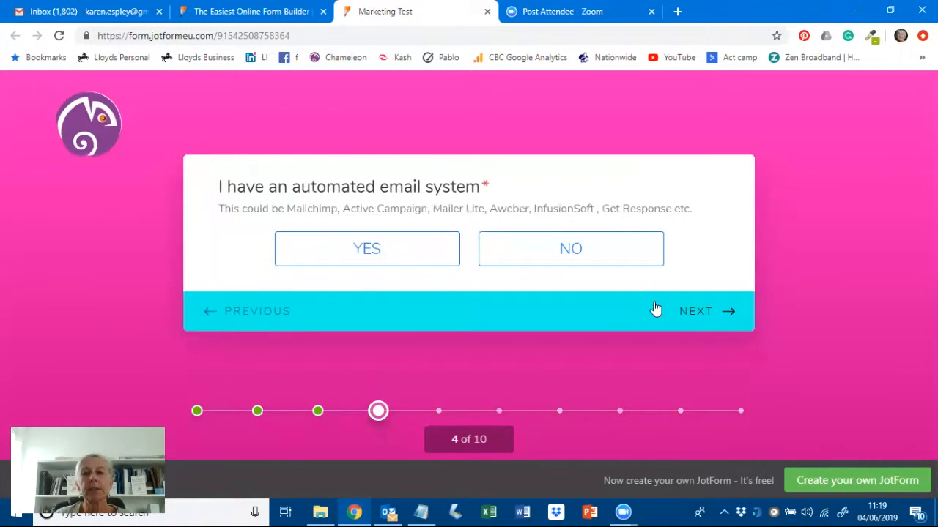
# - Answer No to the remaining questions, autofill the email, submit, and close the results tab
pyautogui.click(692, 312)
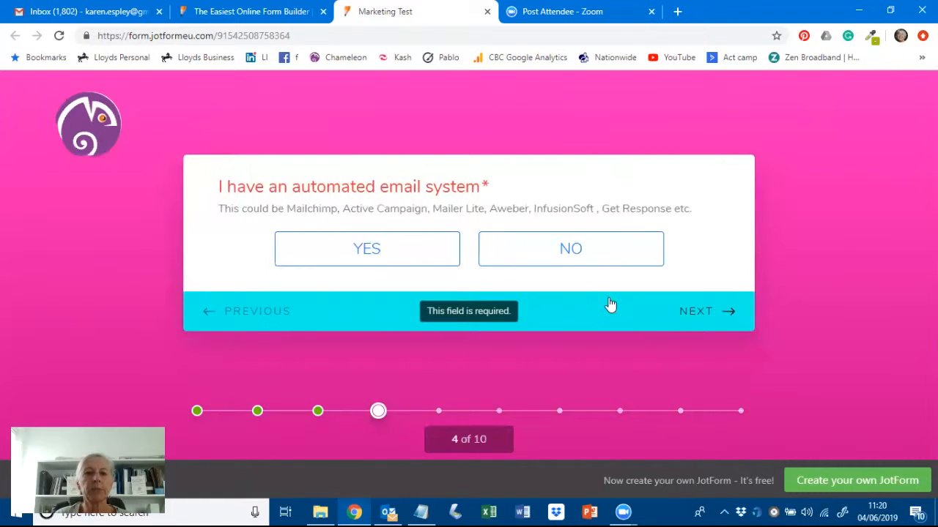
pyautogui.click(582, 250)
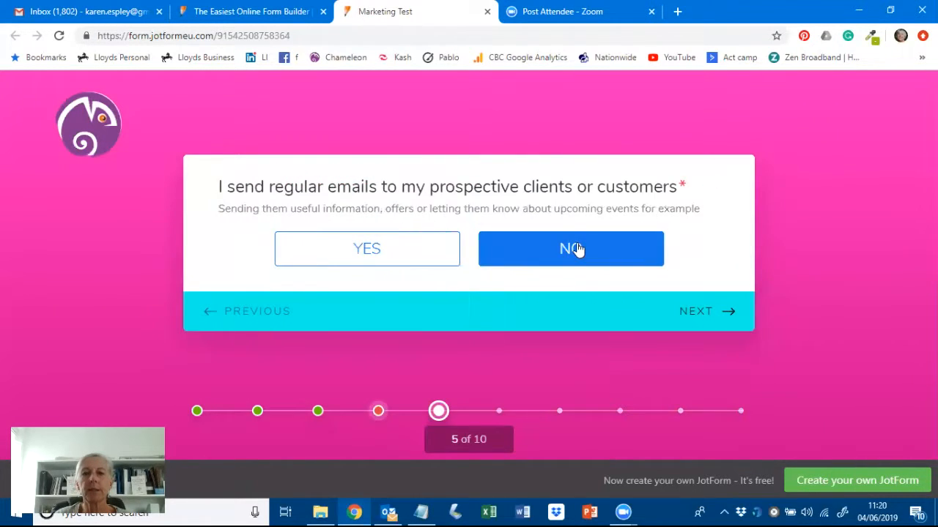
pyautogui.click(579, 249)
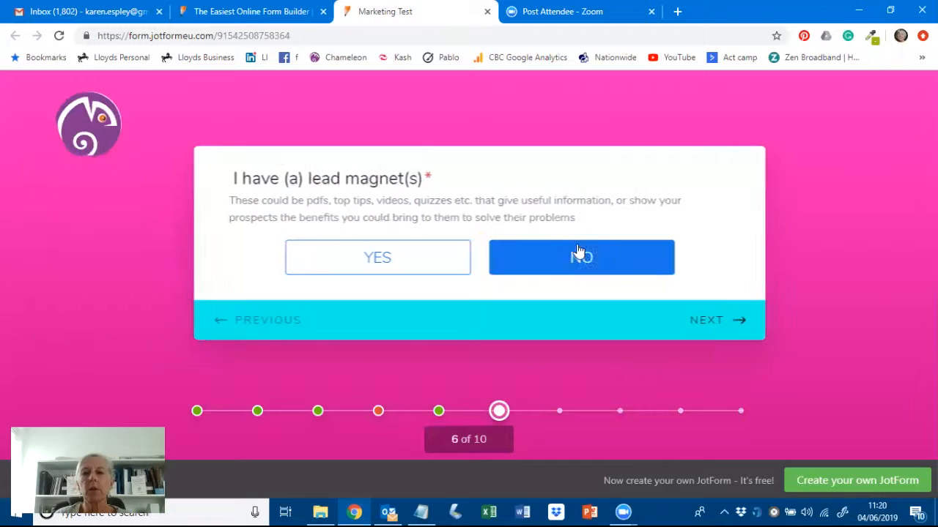
pyautogui.click(582, 257)
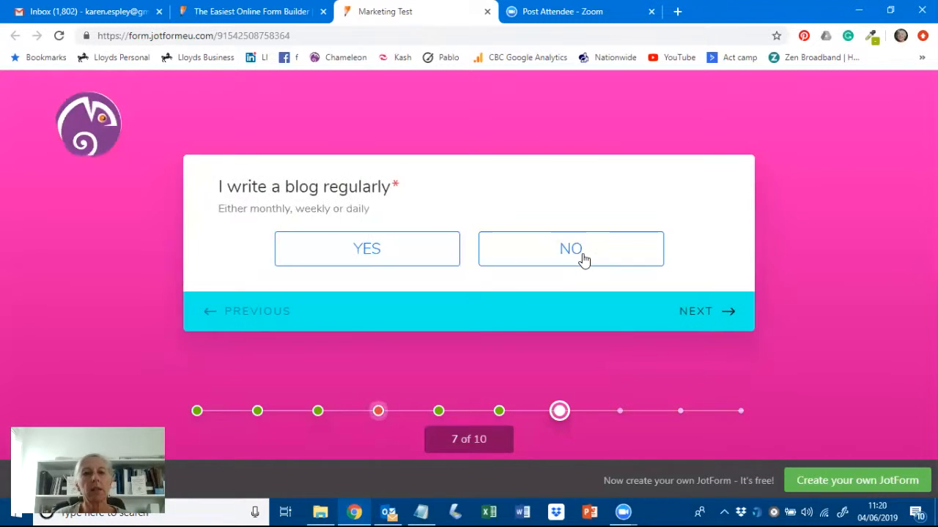
pyautogui.click(583, 253)
pyautogui.click(582, 258)
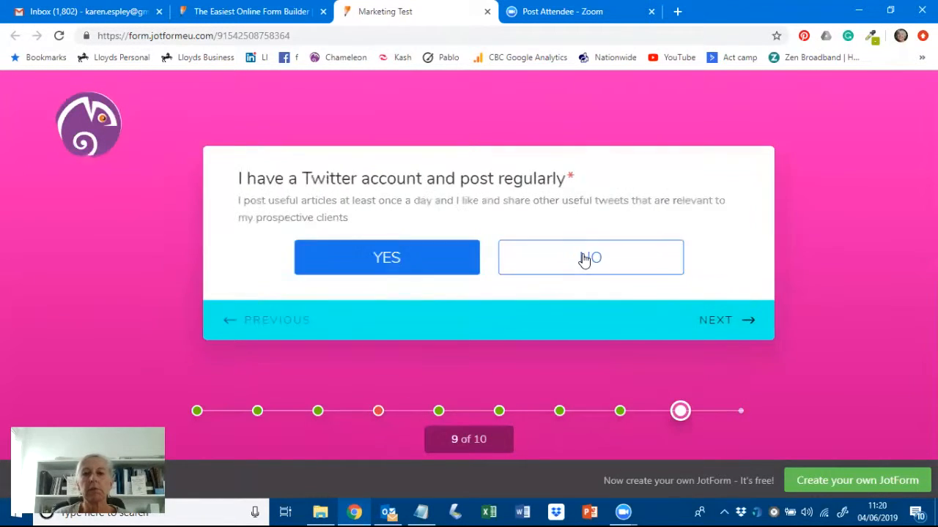
pyautogui.click(584, 259)
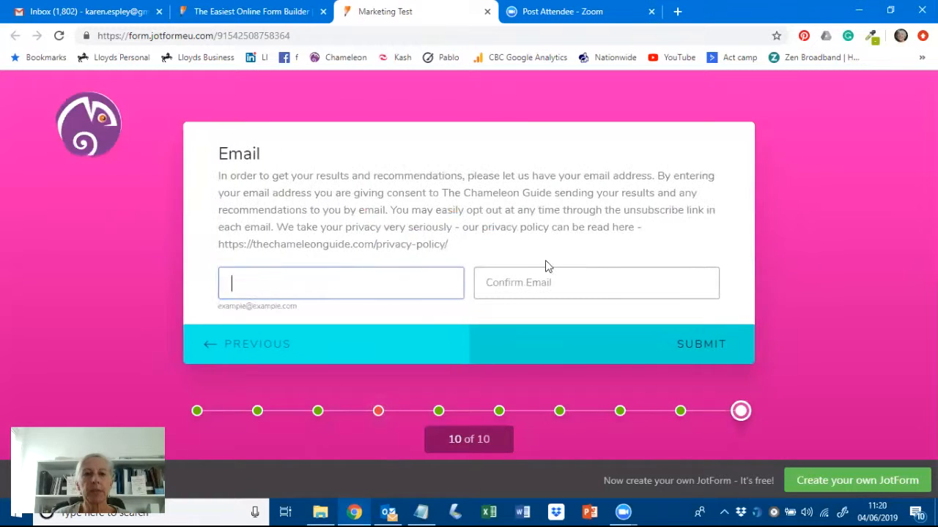
pyautogui.click(371, 276)
pyautogui.click(334, 318)
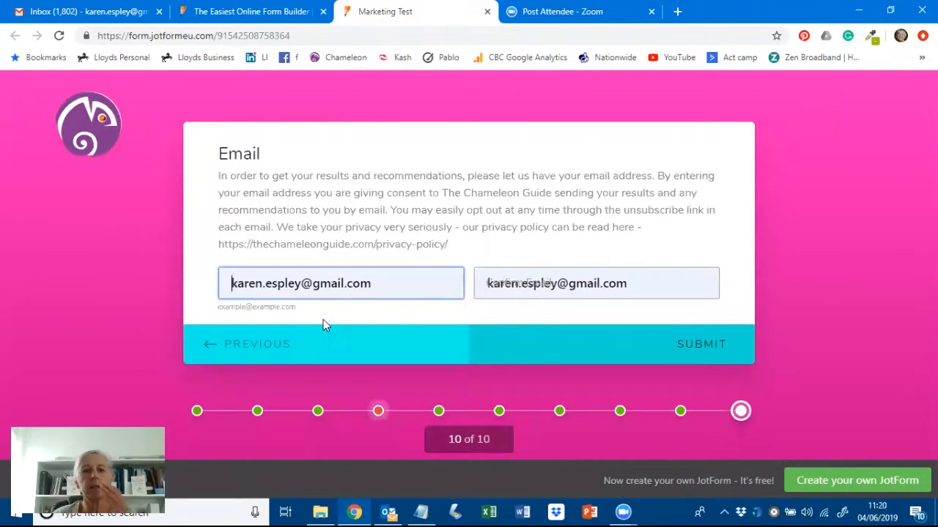
pyautogui.click(692, 346)
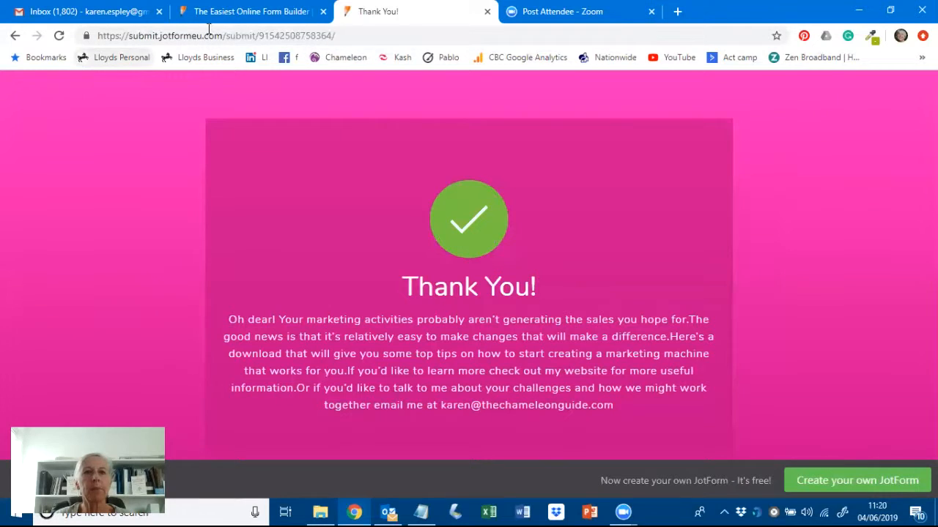
pyautogui.click(487, 12)
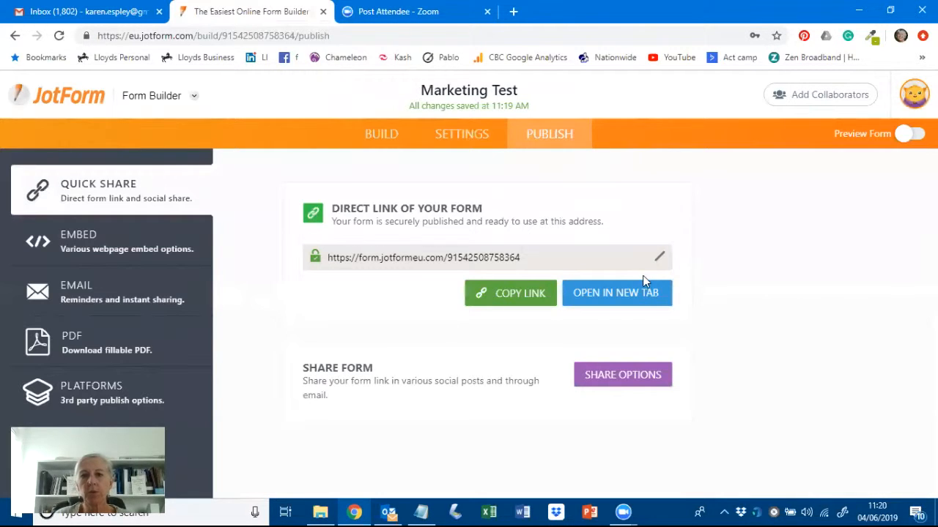
# - Reopen the live quiz and answer Yes to the first five questions
pyautogui.click(619, 295)
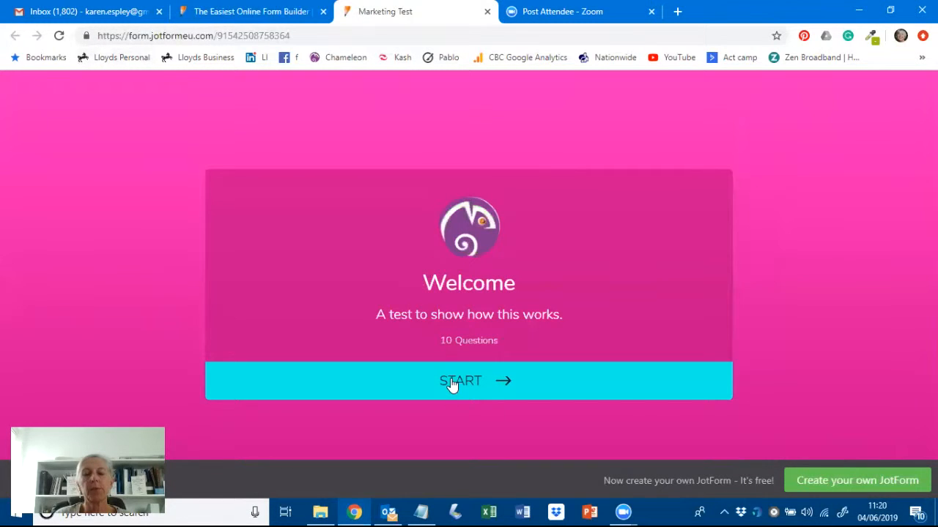
pyautogui.click(452, 385)
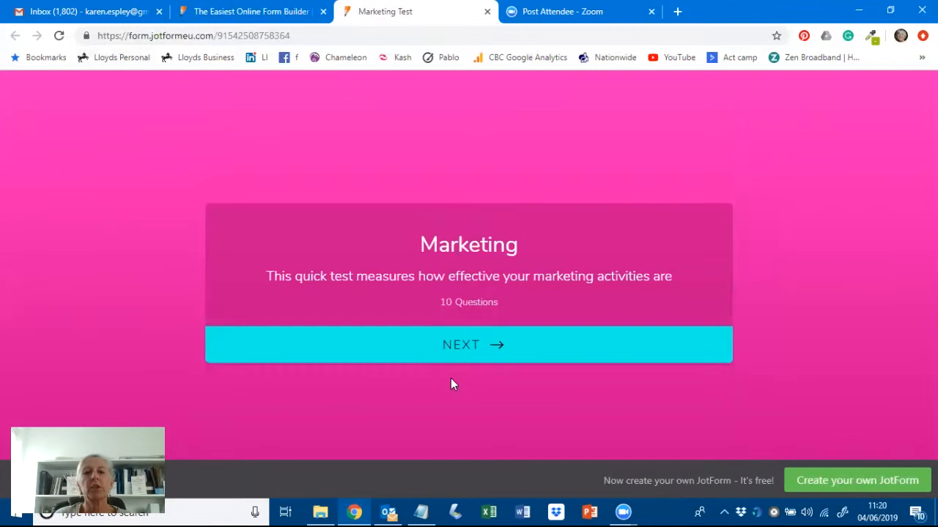
pyautogui.click(470, 347)
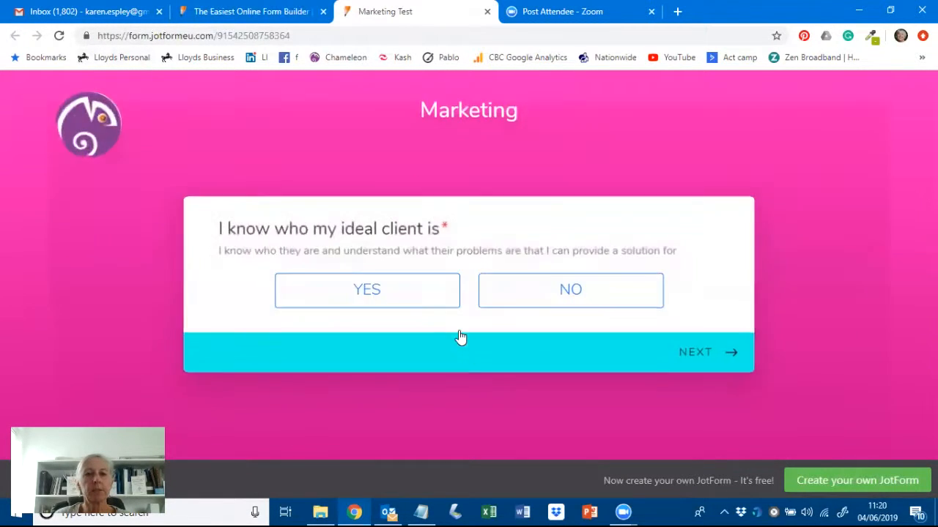
pyautogui.click(350, 273)
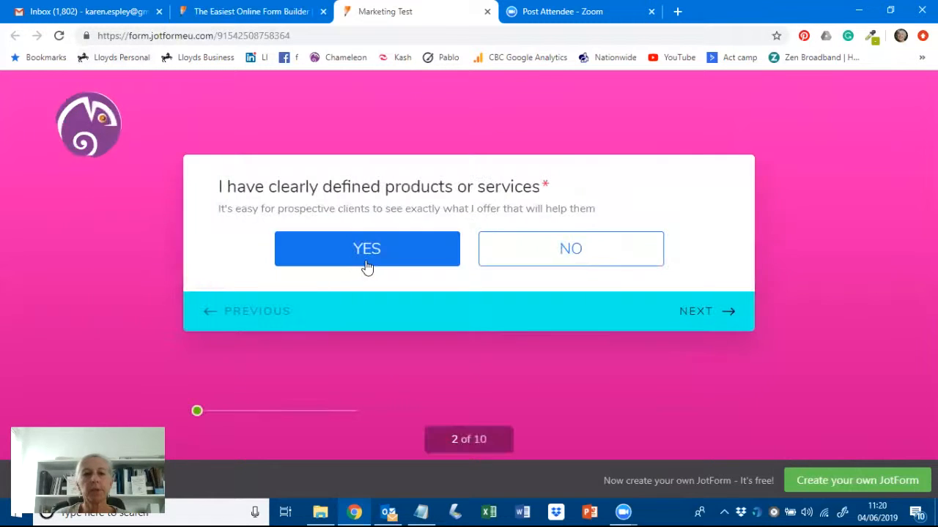
pyautogui.click(377, 262)
pyautogui.click(377, 262)
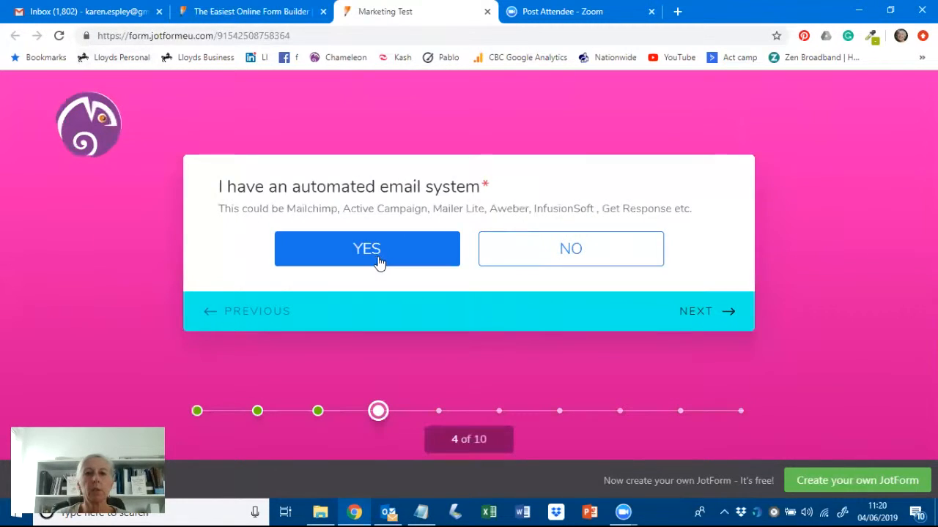
pyautogui.click(379, 264)
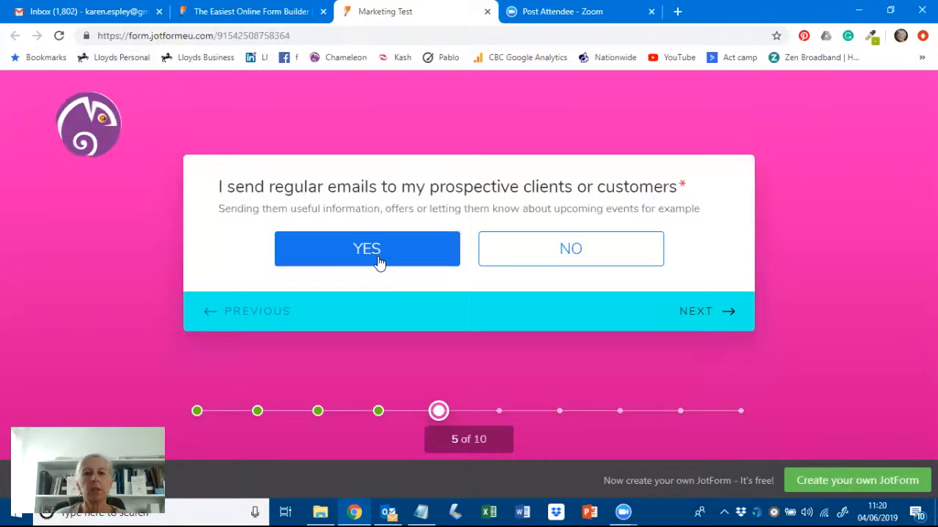
pyautogui.click(379, 262)
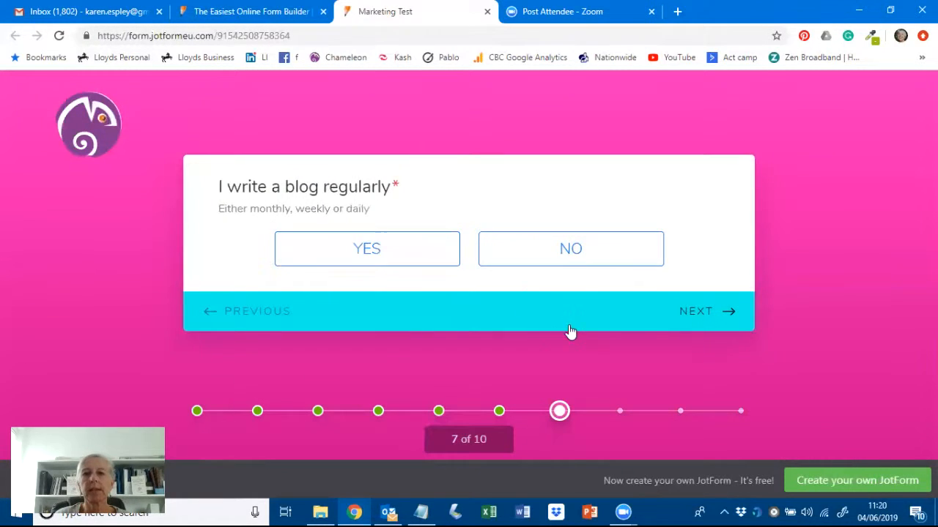
# - Answer No to the blog, LinkedIn and Twitter questions, autofill the email and submit
pyautogui.click(569, 249)
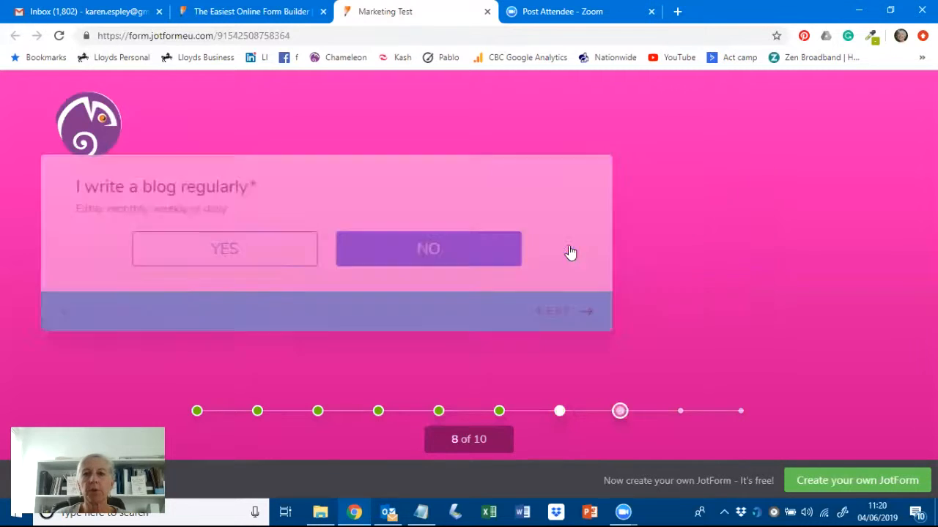
pyautogui.click(569, 259)
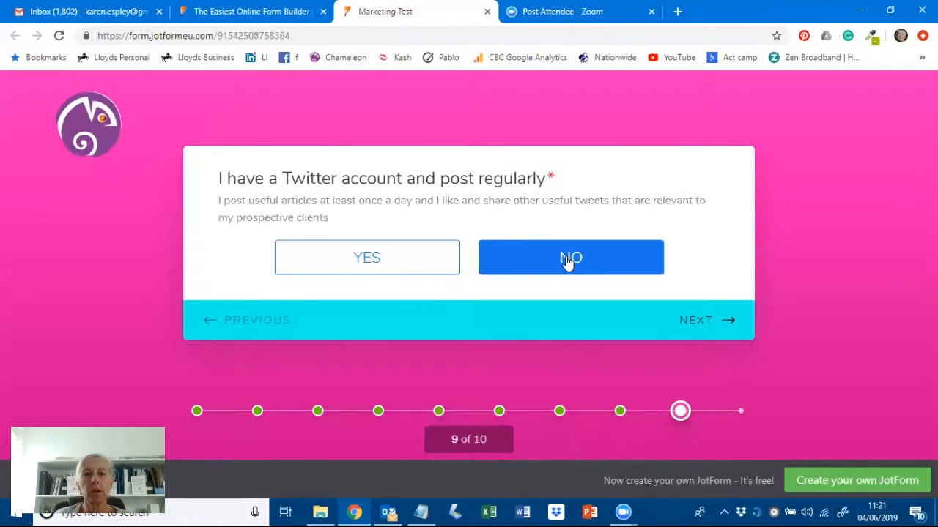
pyautogui.click(568, 259)
pyautogui.click(352, 289)
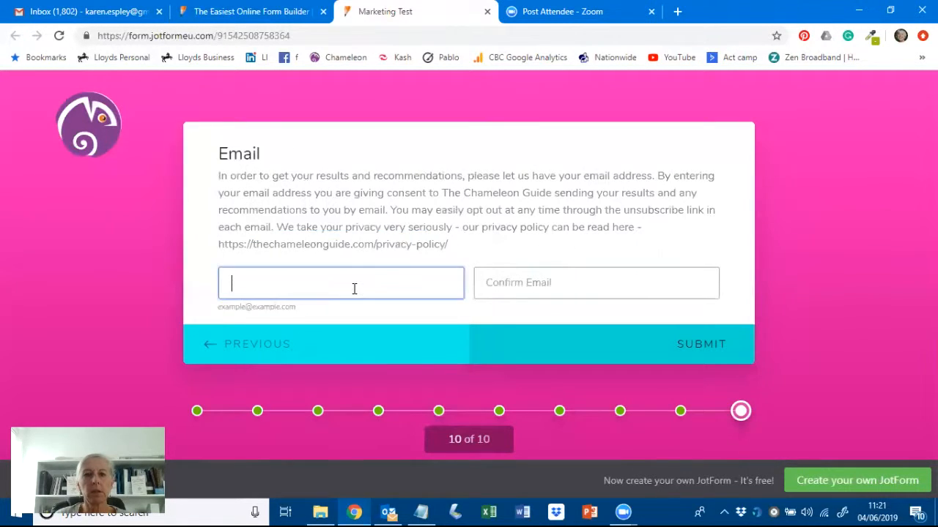
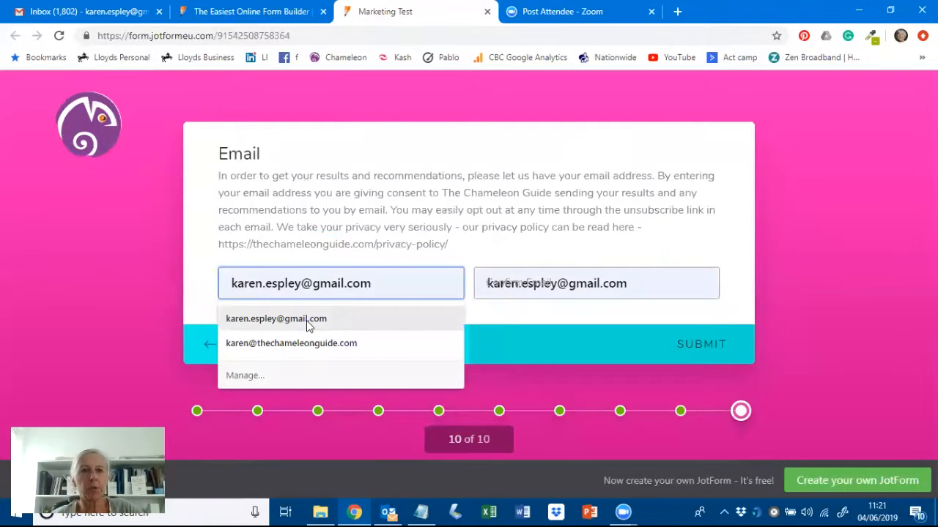
pyautogui.click(309, 318)
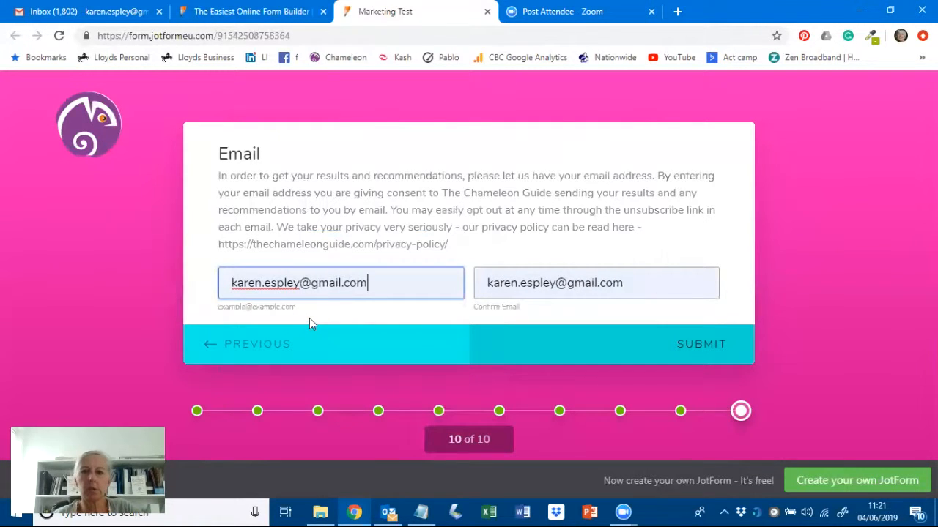
pyautogui.click(701, 345)
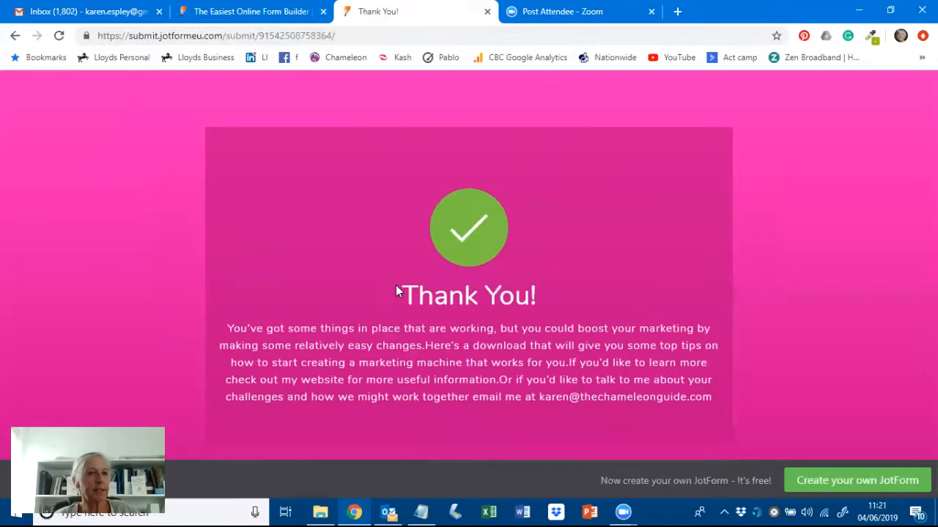
# - Glance at the JotForm Publish page, then switch to the Gmail inbox
pyautogui.click(264, 11)
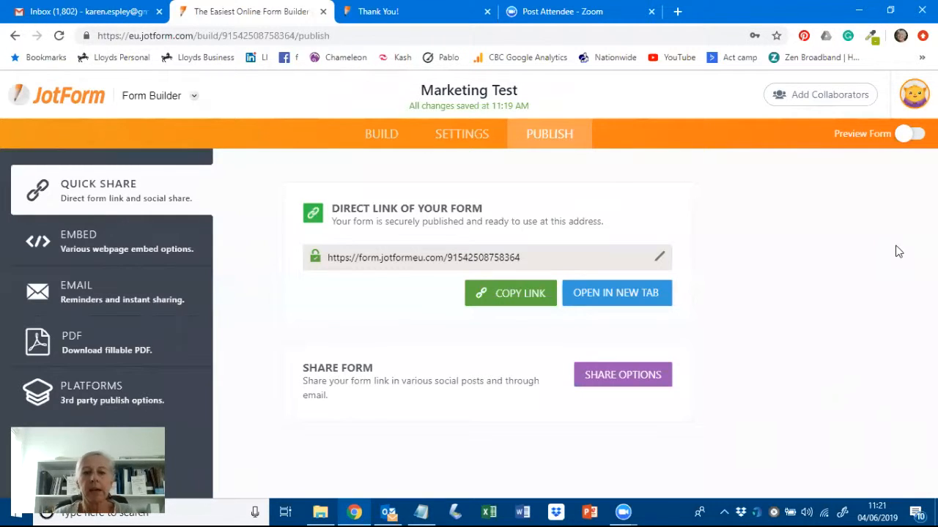
pyautogui.click(40, 12)
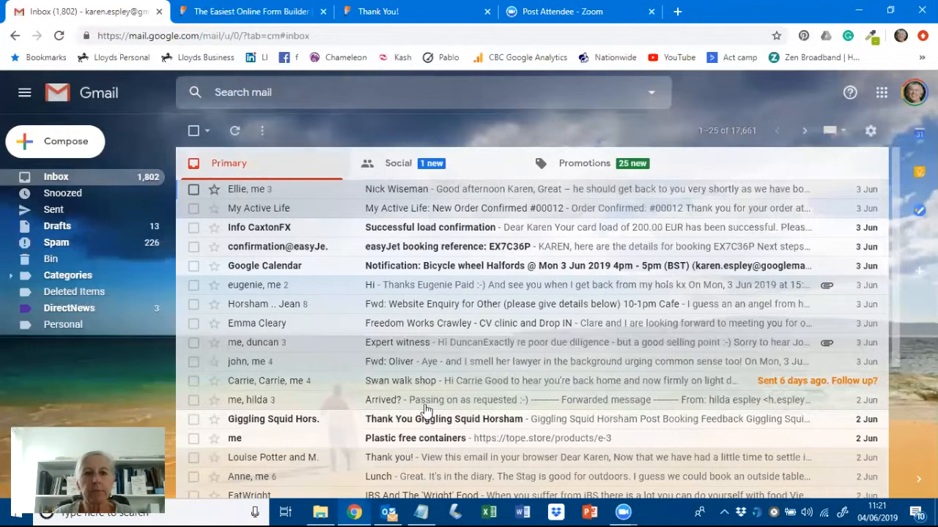
# - Switch between the Outlook inbox, Gmail and the JotForm Publish page, ending on Gmail
pyautogui.click(388, 512)
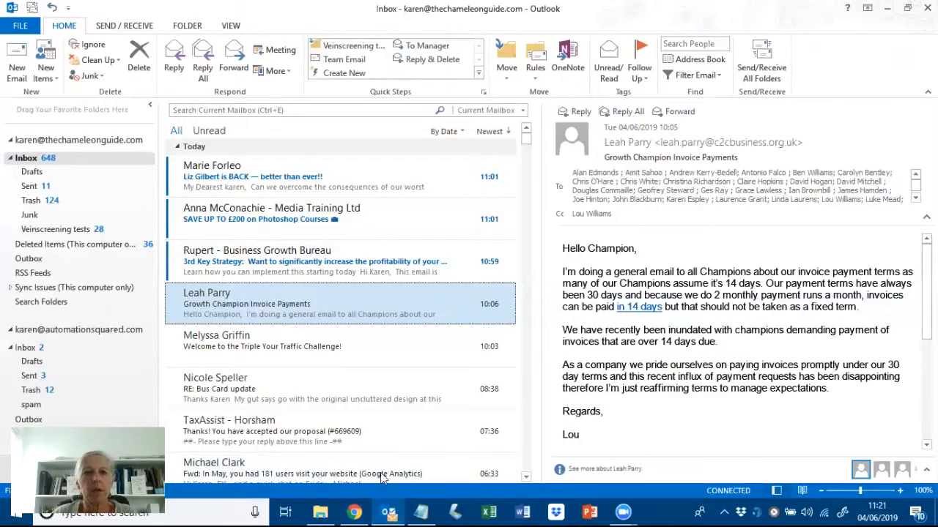
pyautogui.click(353, 512)
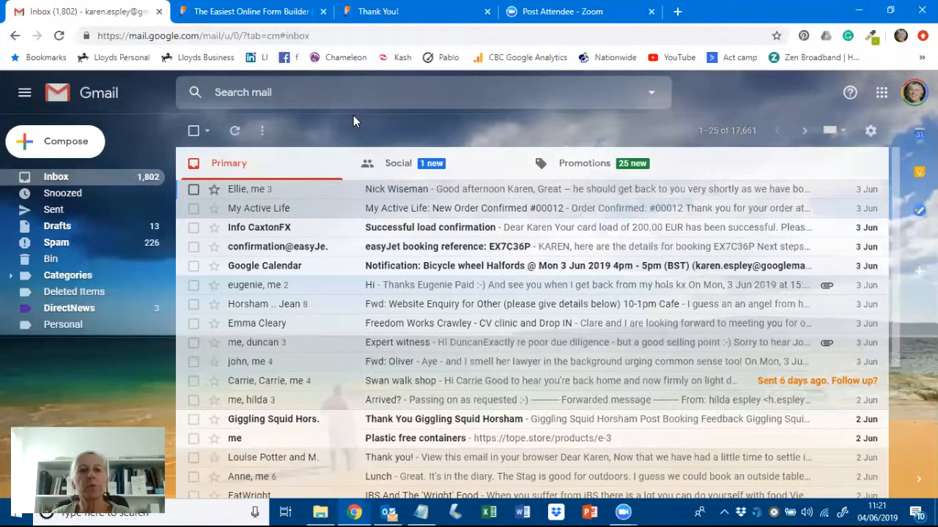
pyautogui.click(287, 12)
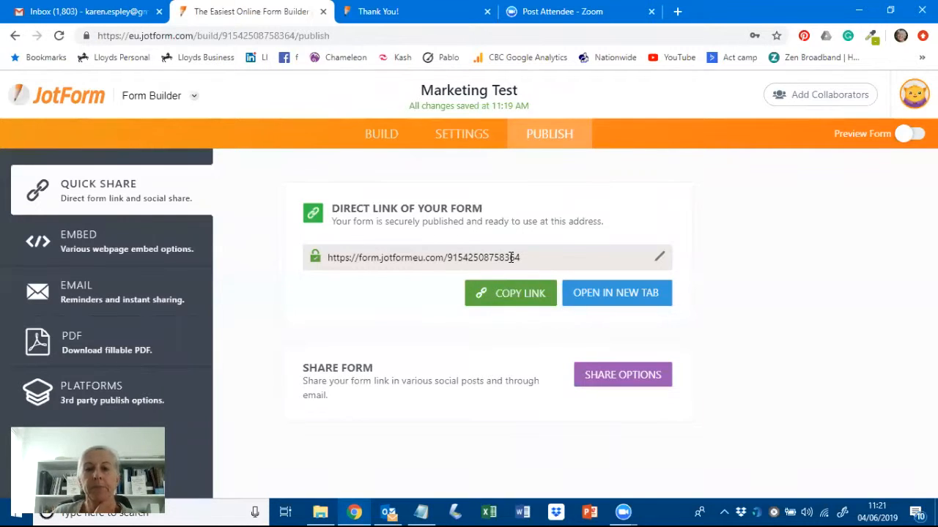
pyautogui.click(94, 13)
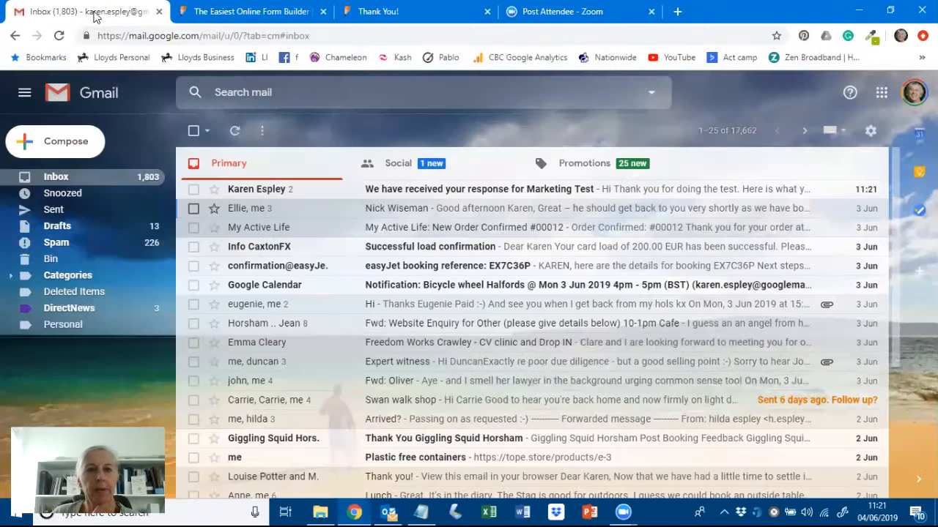
# - Read the Marketing Test response emails, scored 15 and 30, then return to JotForm
pyautogui.click(451, 192)
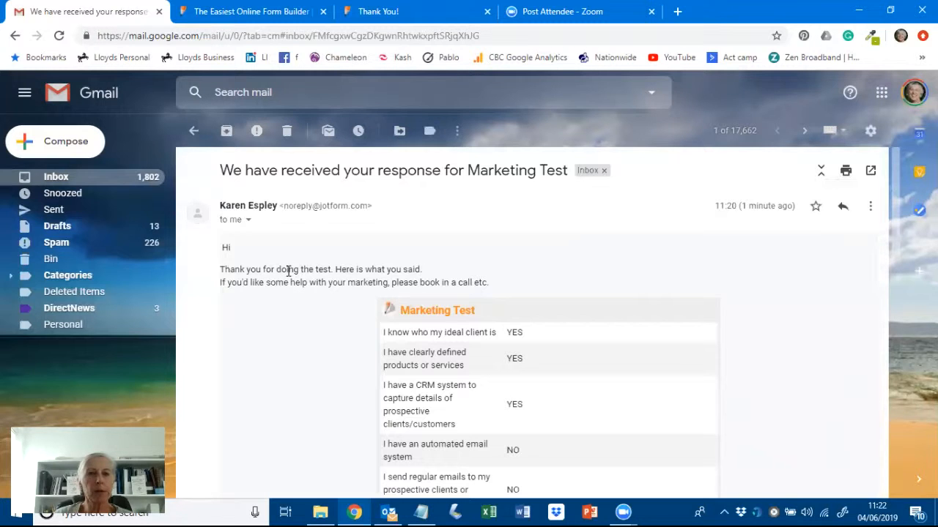
pyautogui.scroll(-3, 770, 297)
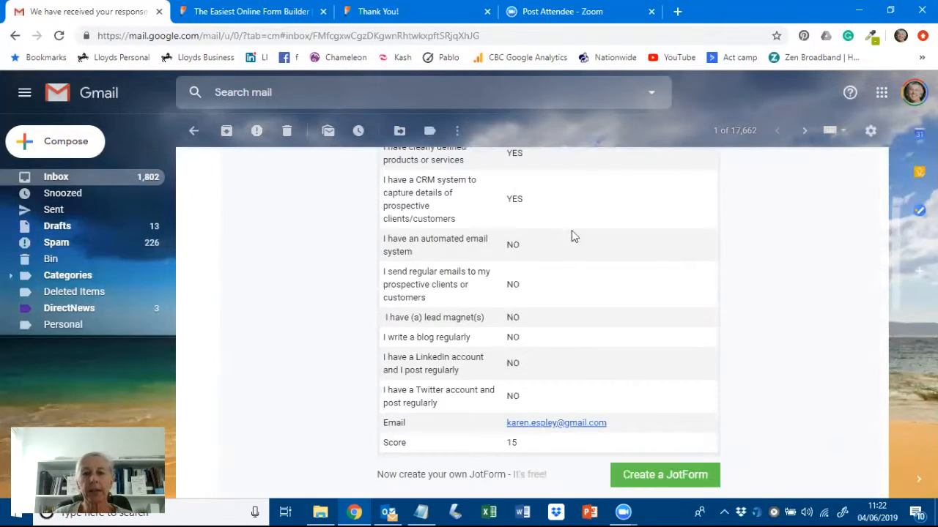
pyautogui.scroll(-1, 775, 313)
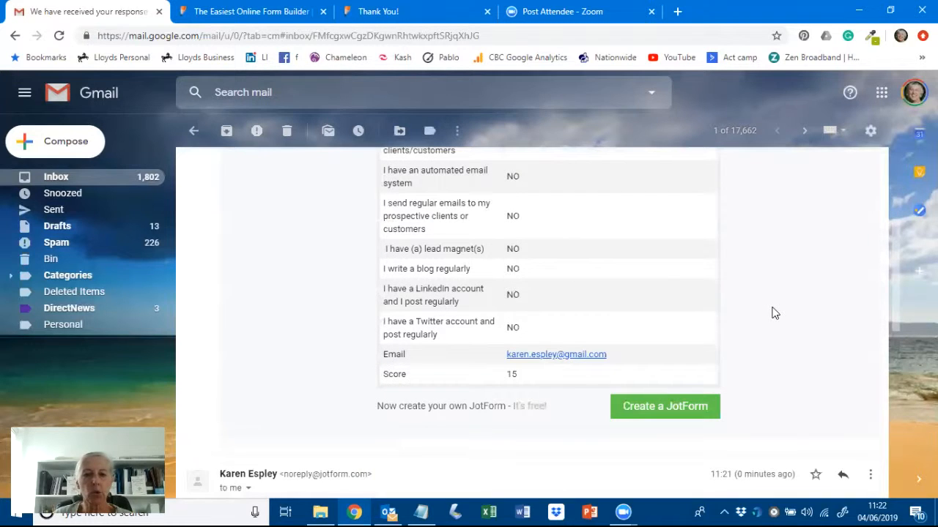
pyautogui.scroll(-1, 771, 306)
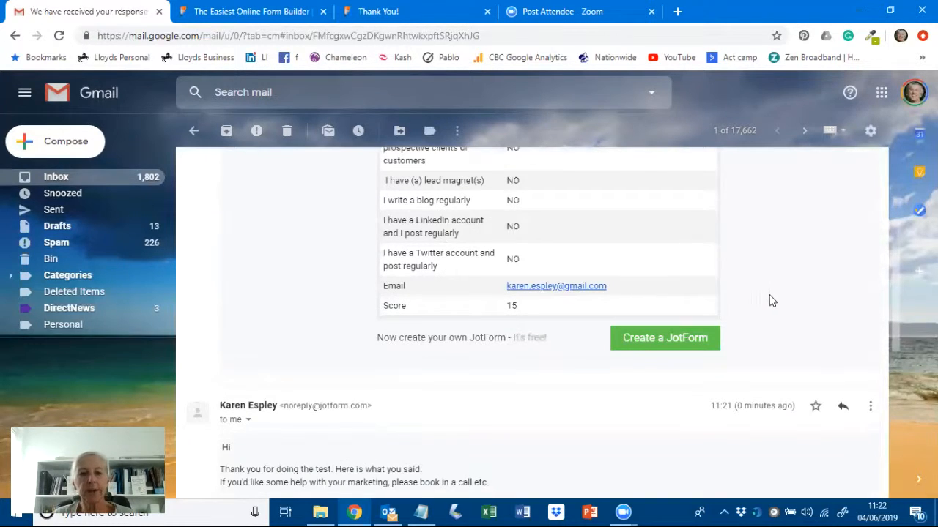
pyautogui.scroll(-4, 769, 297)
pyautogui.scroll(12, 780, 282)
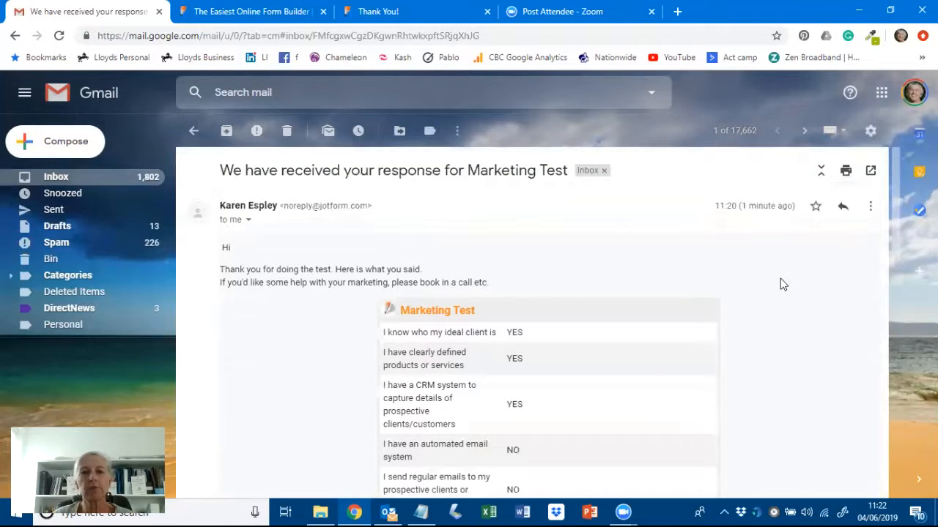
pyautogui.scroll(-8, 779, 285)
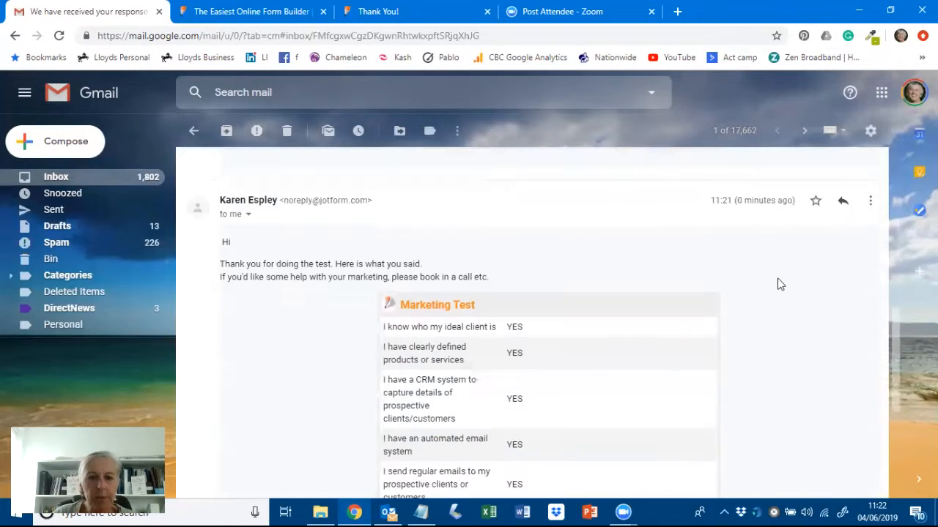
pyautogui.scroll(-4, 777, 284)
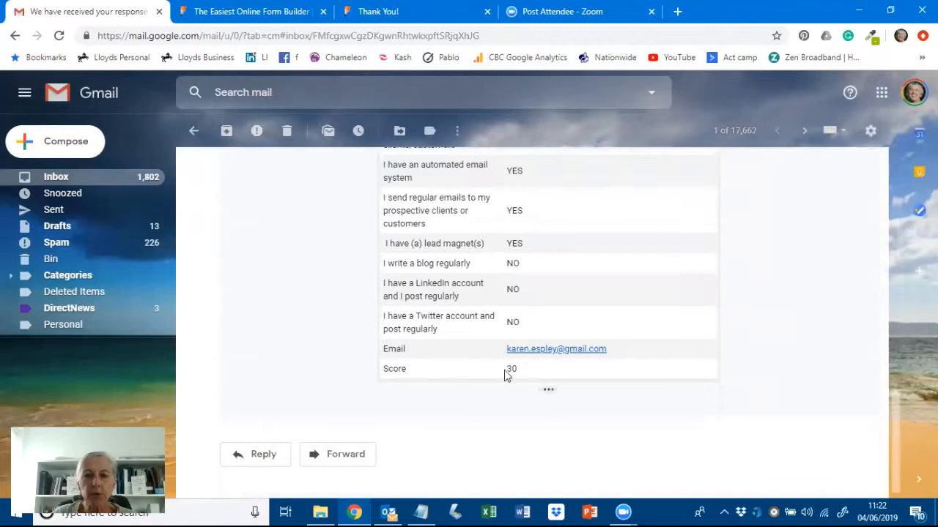
pyautogui.scroll(12, 775, 324)
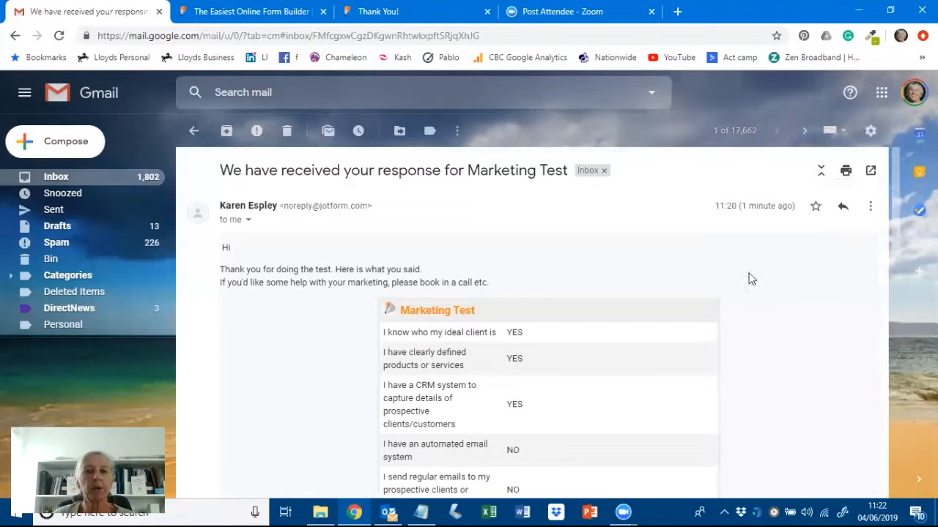
pyautogui.click(262, 13)
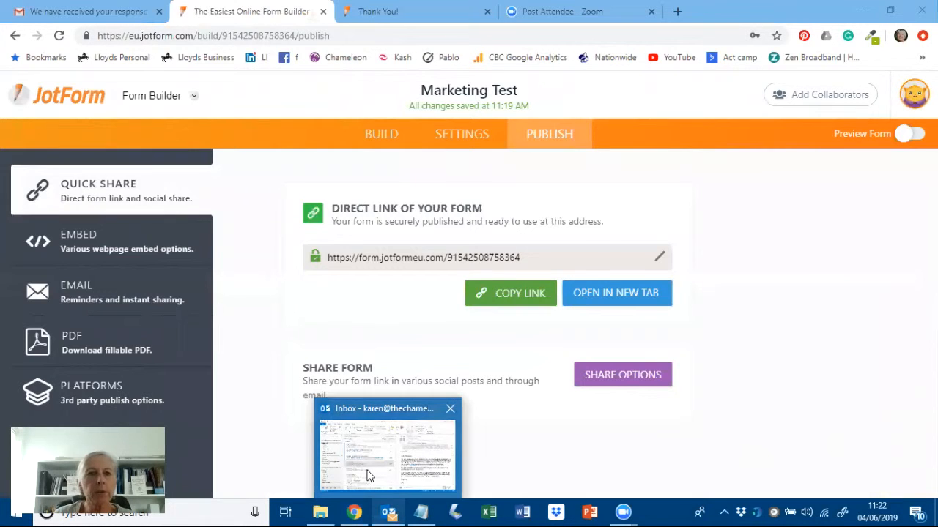
# - Refresh the Outlook inbox and open the 11:20 'Re: Marketing Test' JotForm response email
pyautogui.click(396, 511)
pyautogui.click(779, 64)
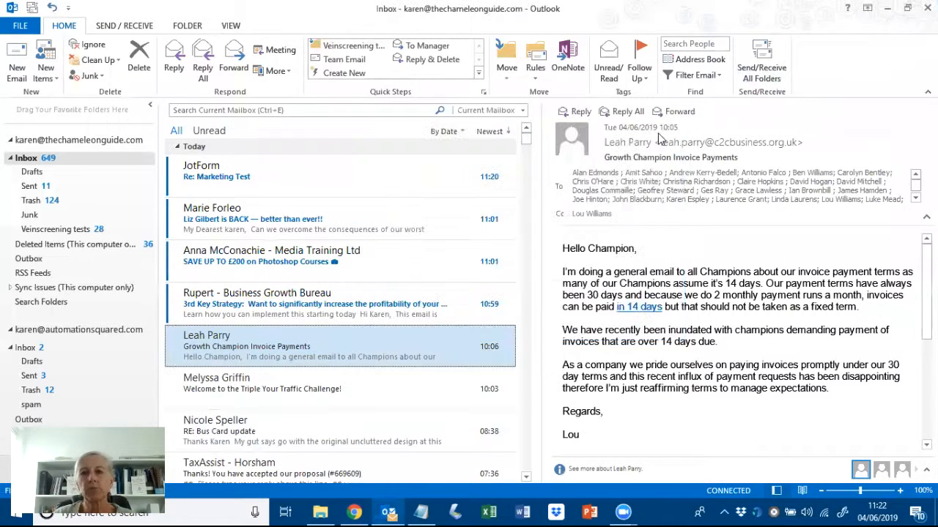
pyautogui.click(250, 176)
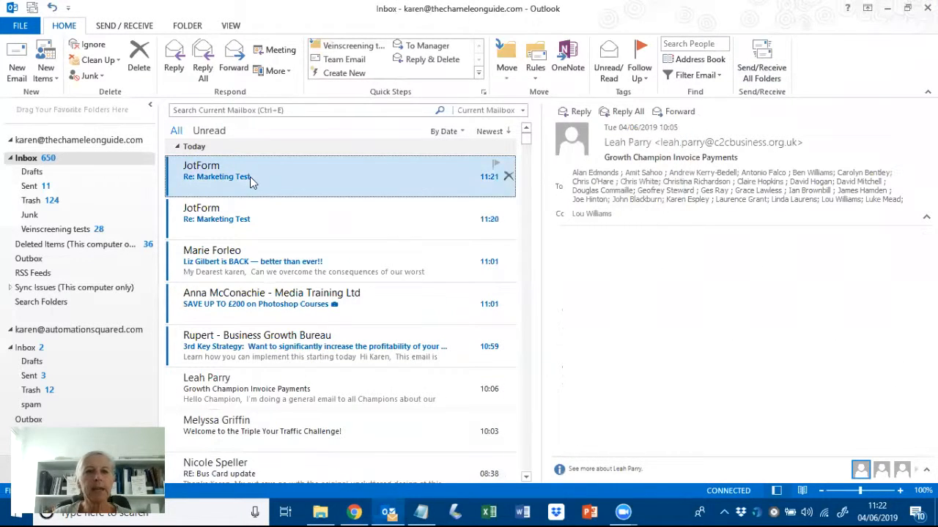
pyautogui.click(233, 220)
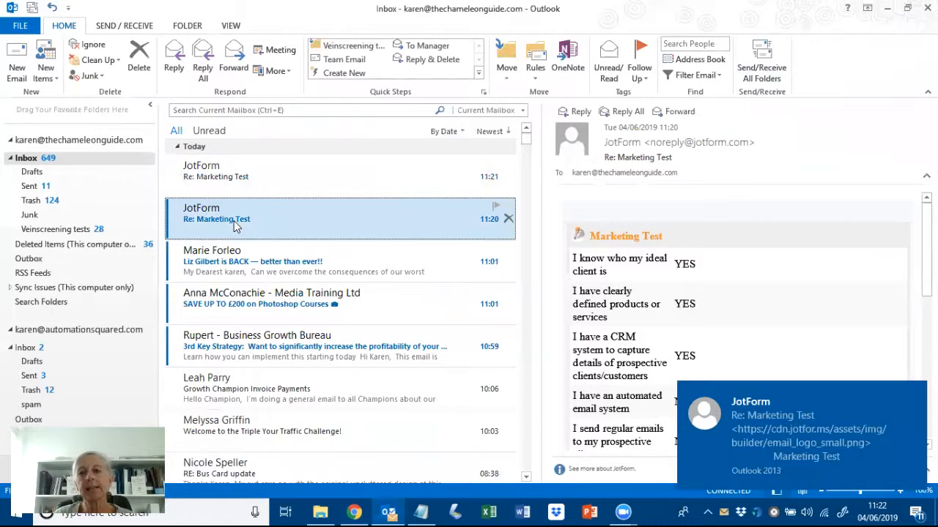
# - Review the email's submitted YES answers scoring 15, then select the 11:21 Marketing Test email
pyautogui.click(908, 396)
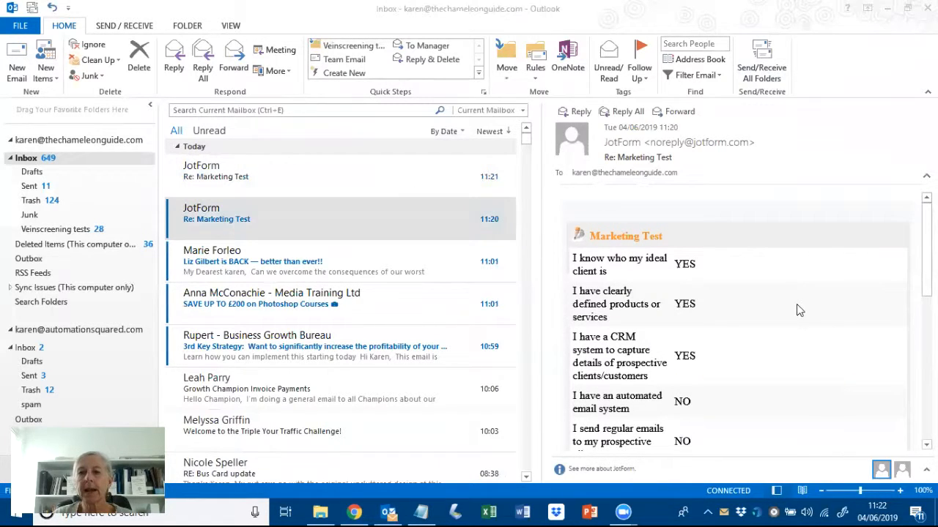
pyautogui.scroll(-1, 806, 315)
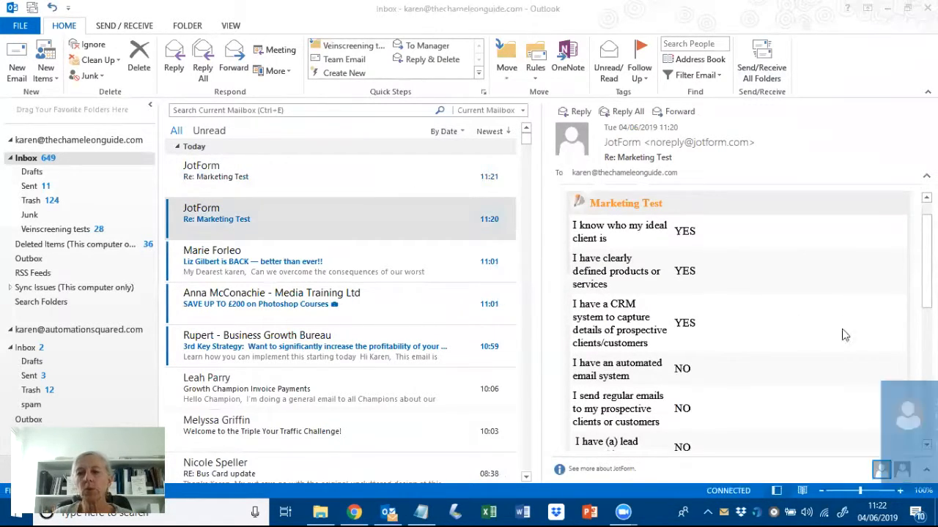
pyautogui.scroll(-5, 766, 295)
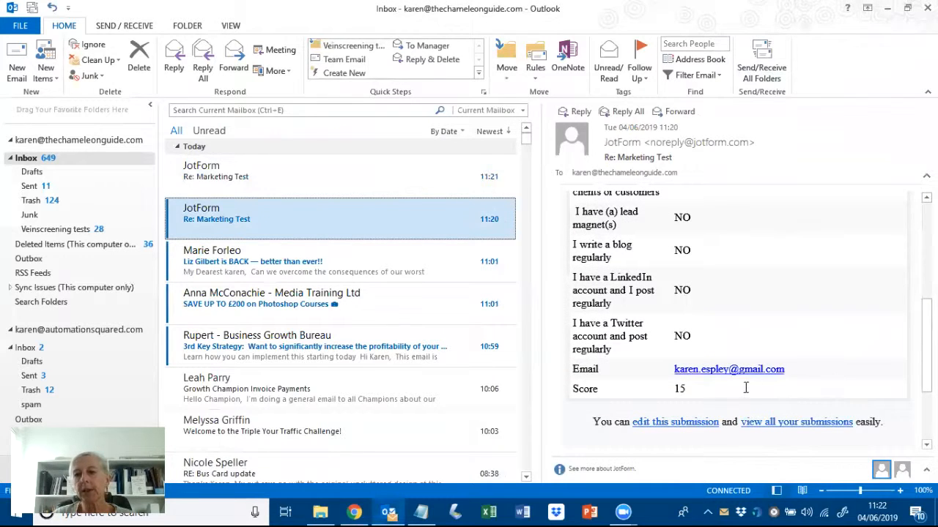
pyautogui.scroll(-1, 803, 323)
pyautogui.scroll(8, 803, 323)
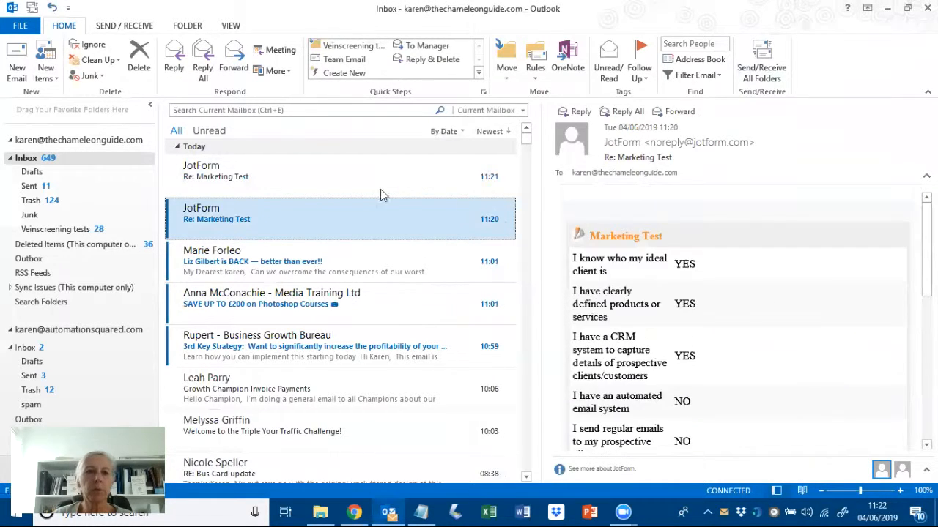
pyautogui.click(293, 172)
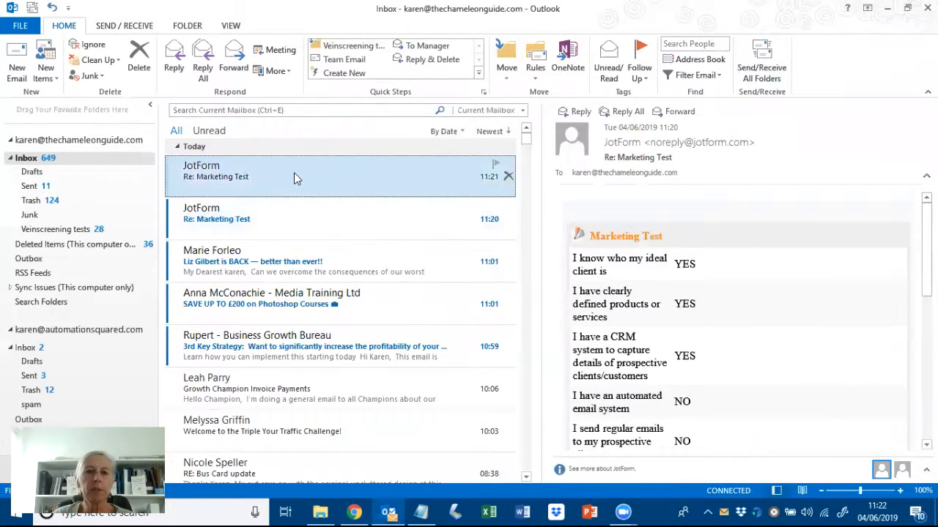
# - Open a pre-filled tweet with the Marketing Test form link, highlight the link, and close it unposted
pyautogui.click(354, 512)
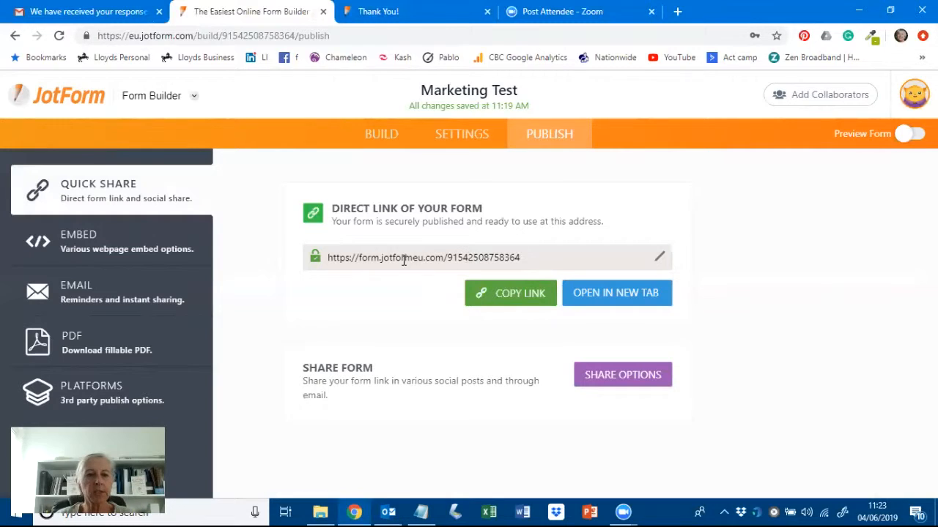
pyautogui.click(618, 379)
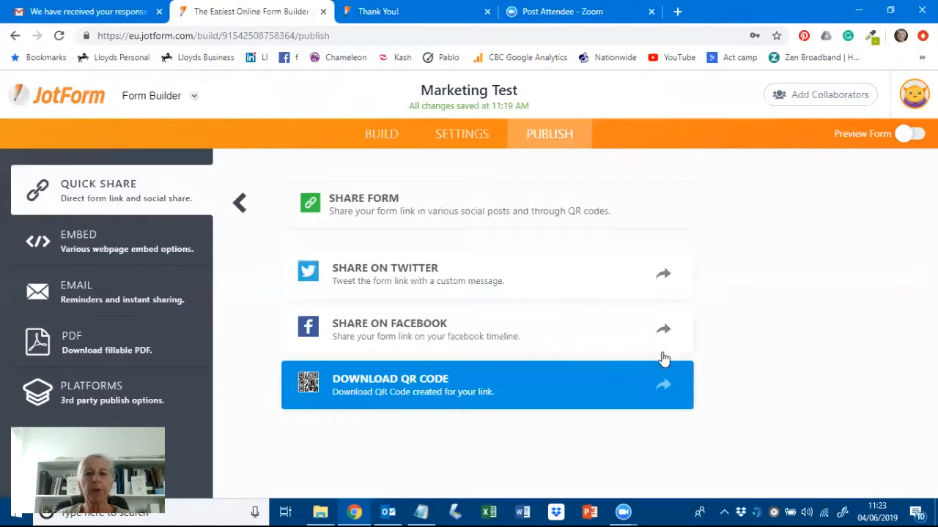
pyautogui.click(478, 290)
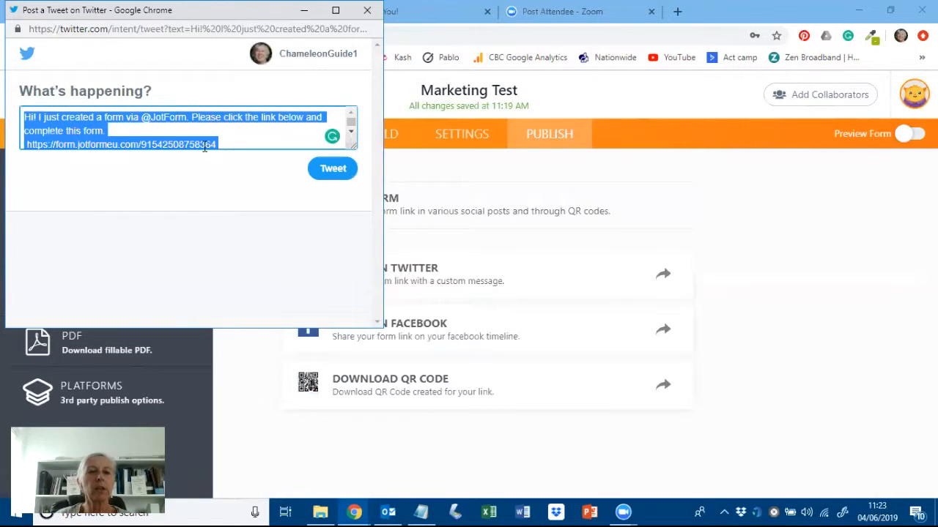
pyautogui.click(229, 143)
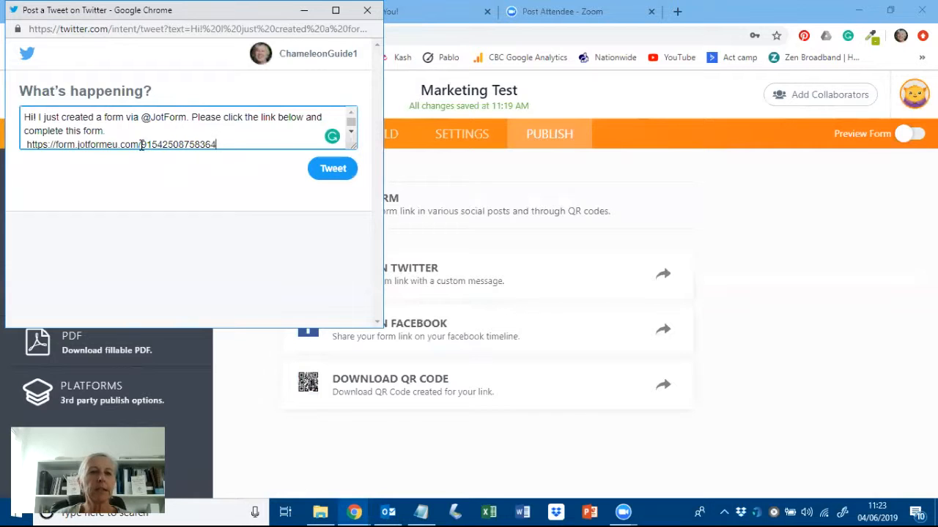
pyautogui.moveTo(232, 143); pyautogui.dragTo(93, 145)
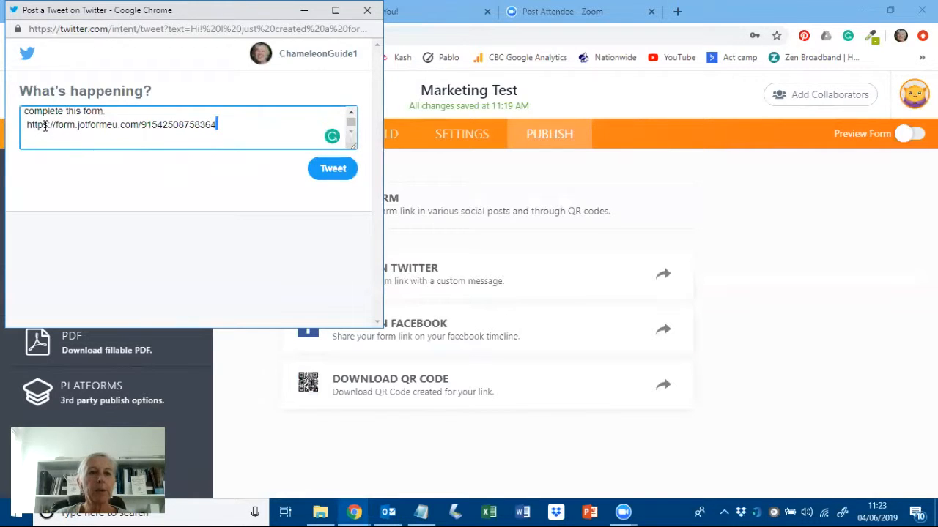
pyautogui.moveTo(45, 126); pyautogui.dragTo(25, 125)
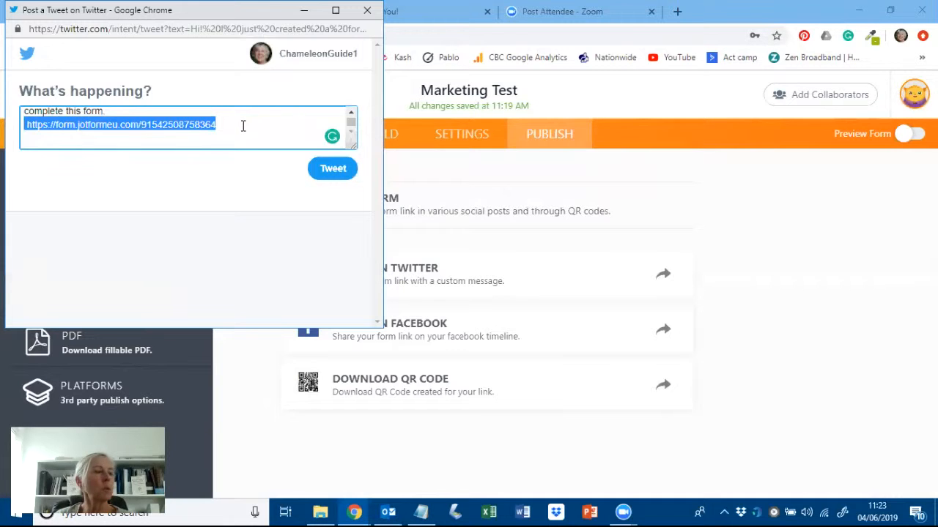
pyautogui.click(370, 11)
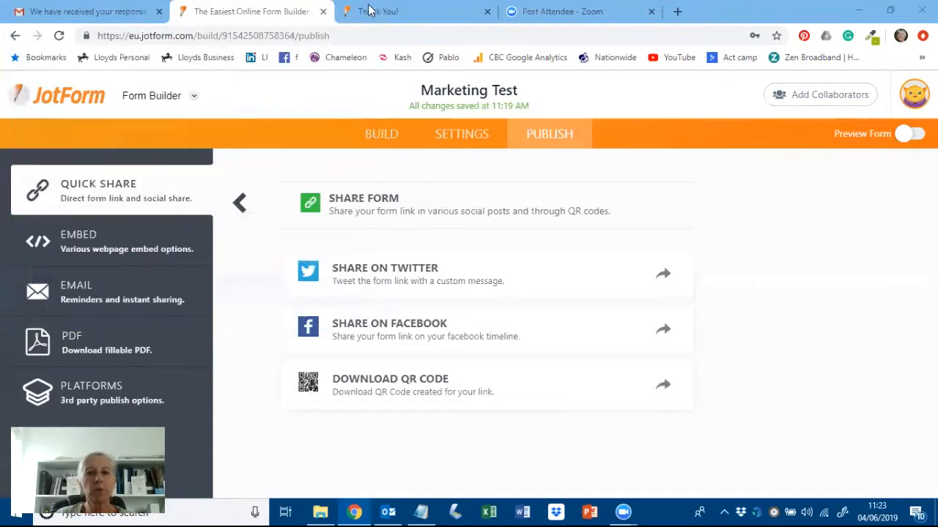
# - Preview and close the Facebook share of the form link, then display the form's QR code
pyautogui.click(483, 342)
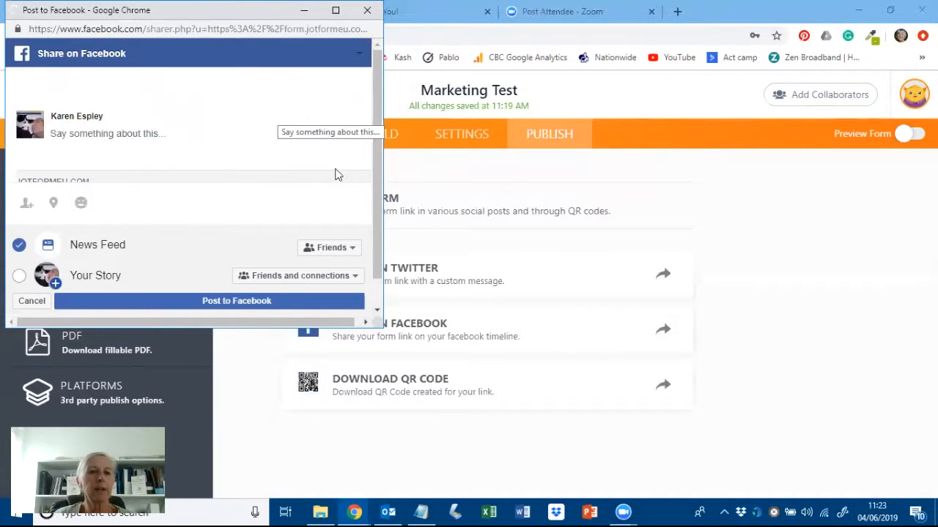
pyautogui.click(368, 12)
pyautogui.click(426, 393)
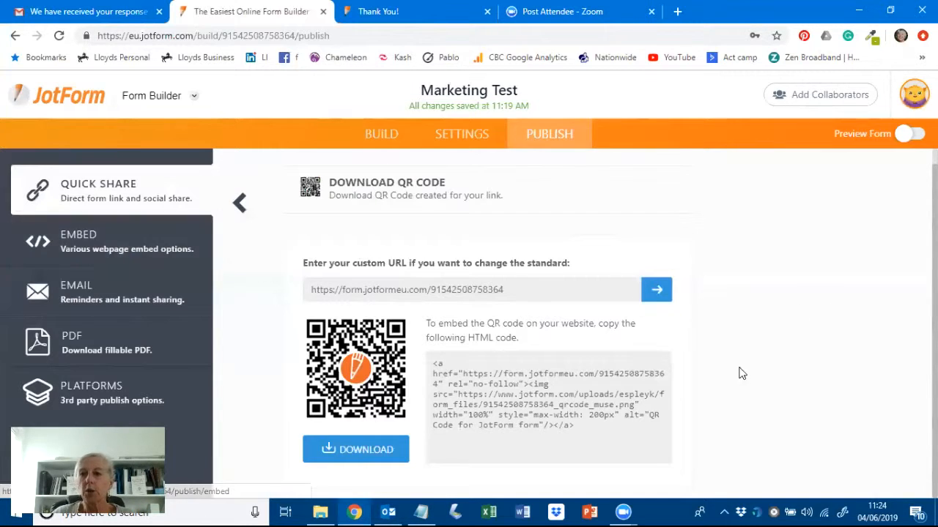
# - Browse the Embed options: script snippet, Smart Embed, Fullscreen, iFrame, Feedback Button, Pop-up and Lightbox
pyautogui.click(80, 244)
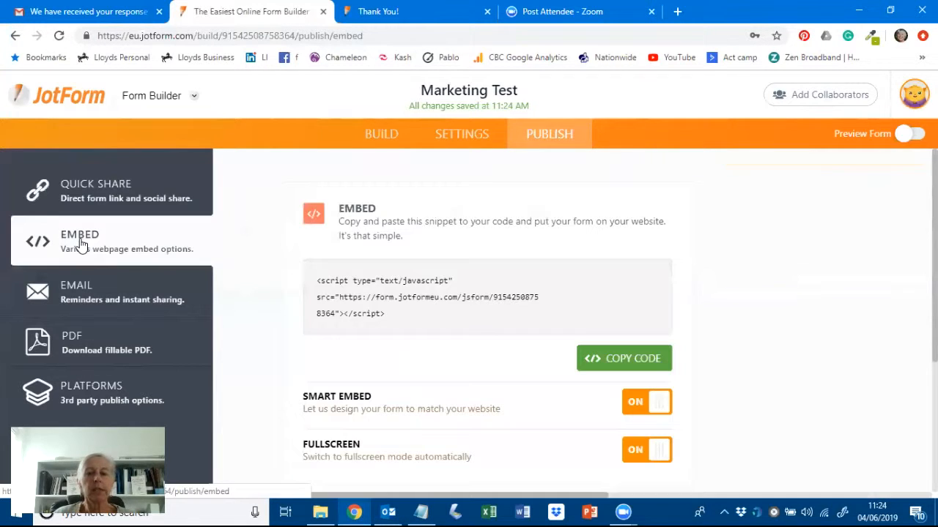
pyautogui.scroll(-1, 800, 271)
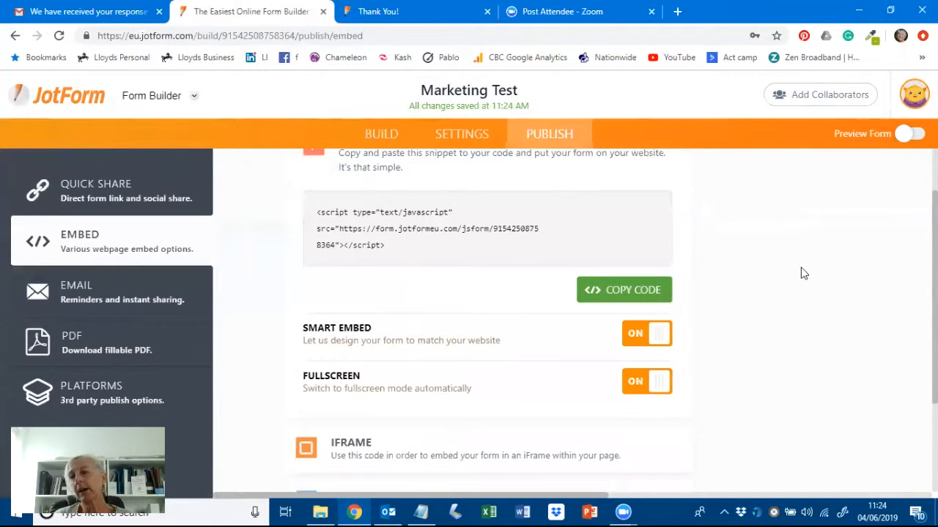
pyautogui.scroll(-2, 801, 274)
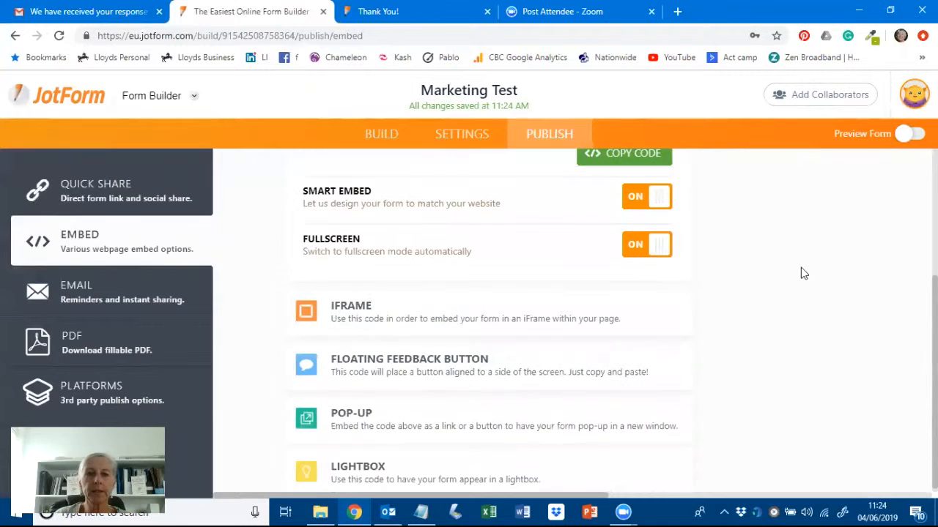
pyautogui.scroll(3, 772, 337)
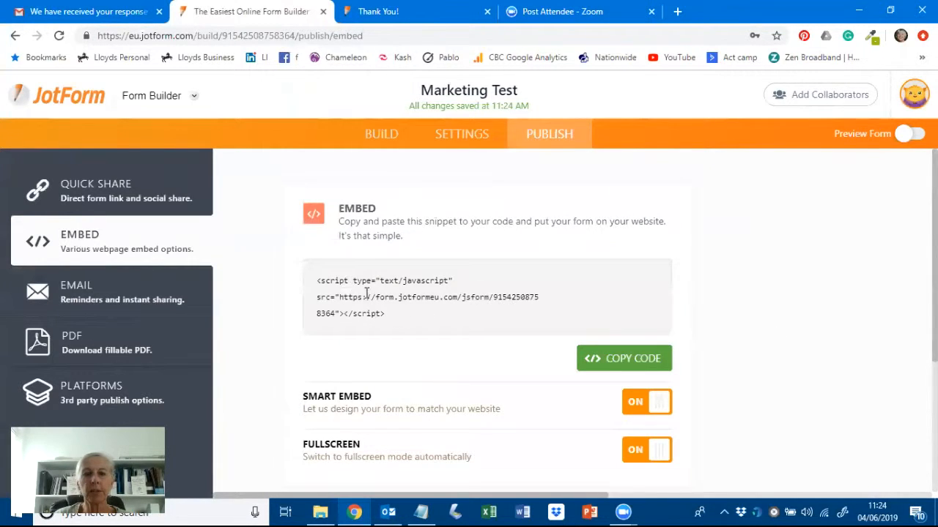
pyautogui.scroll(-1, 785, 311)
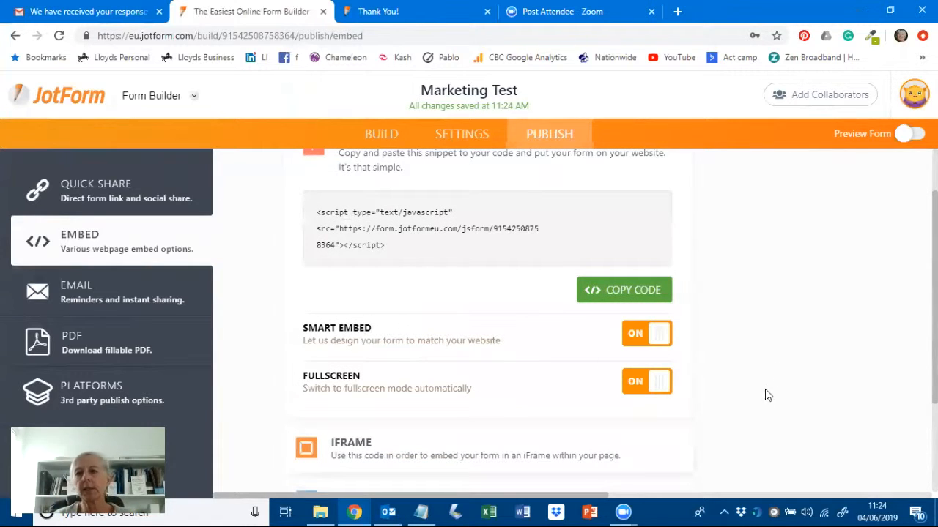
pyautogui.scroll(-1, 788, 375)
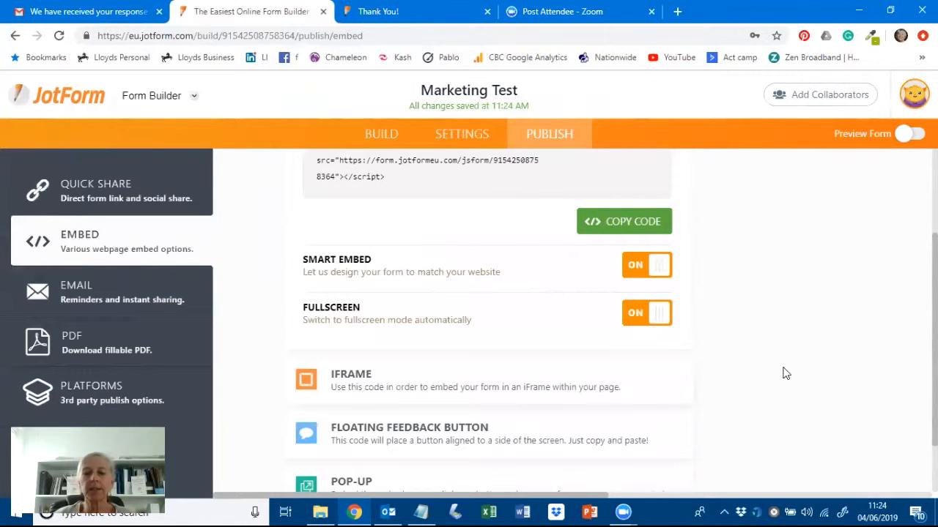
pyautogui.scroll(-1, 796, 341)
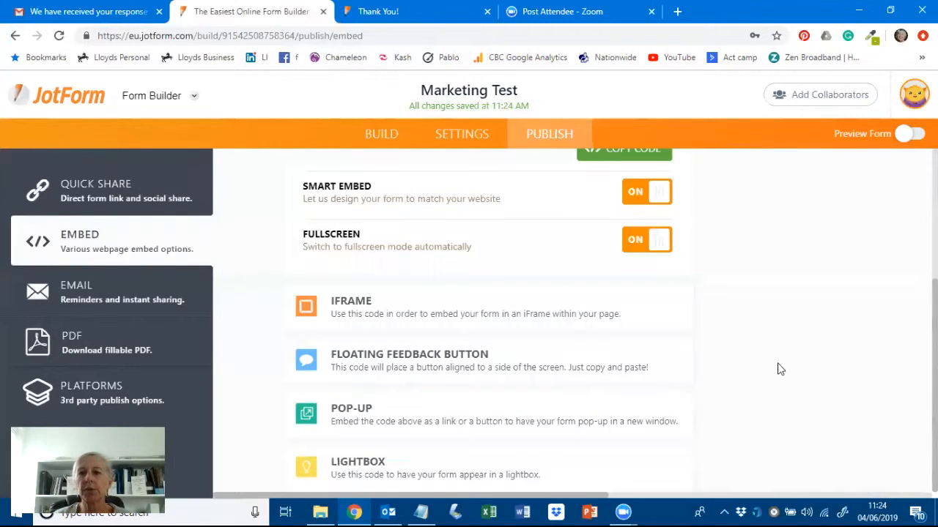
pyautogui.click(130, 300)
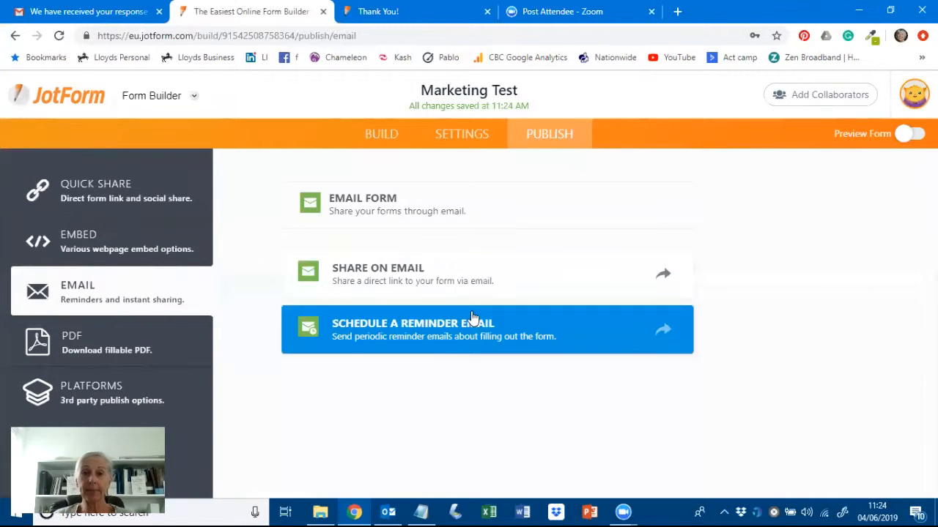
# - Look over the Share on Email form for sending the link, then return to email options
pyautogui.click(462, 277)
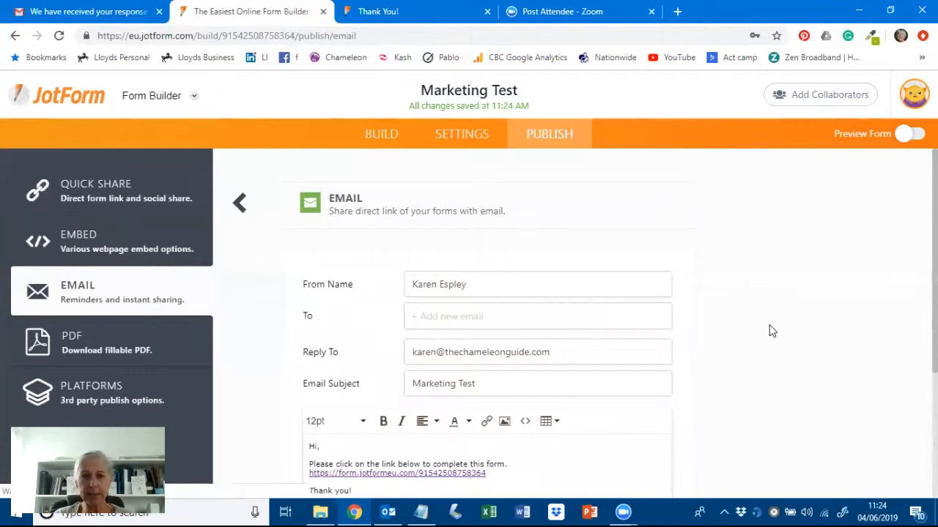
pyautogui.scroll(-2, 769, 337)
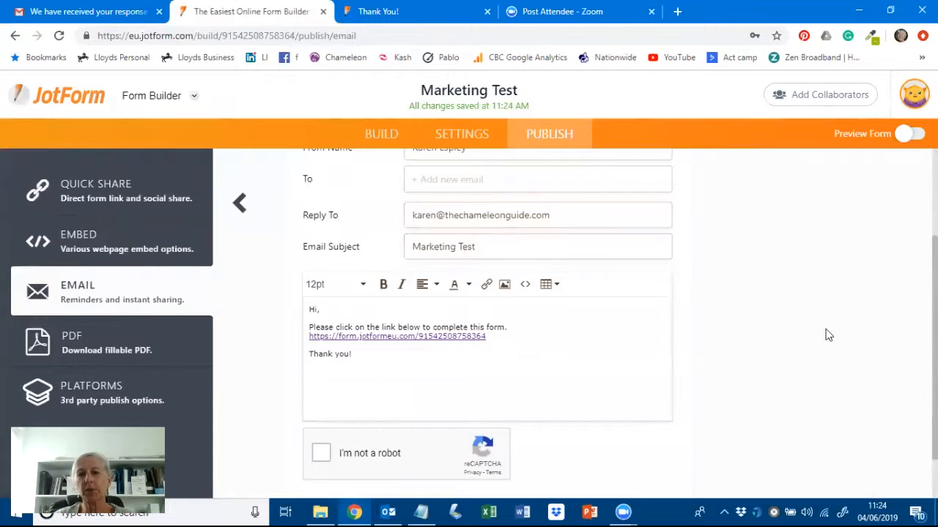
pyautogui.scroll(-1, 814, 331)
pyautogui.scroll(3, 814, 331)
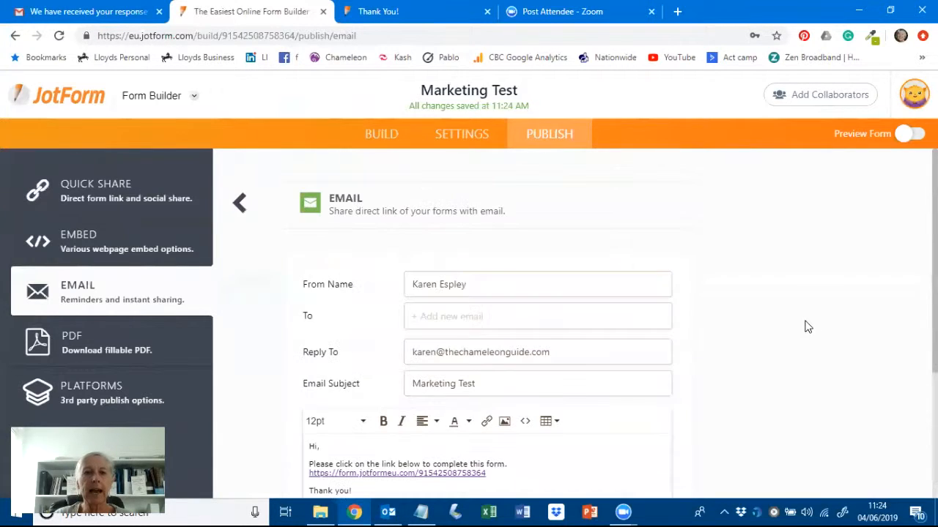
pyautogui.click(239, 205)
# - Create Reminder Email 1 and view its schedule: daily, Monday–Friday, 9:00 AM London, from Jun 04 2019
pyautogui.click(387, 336)
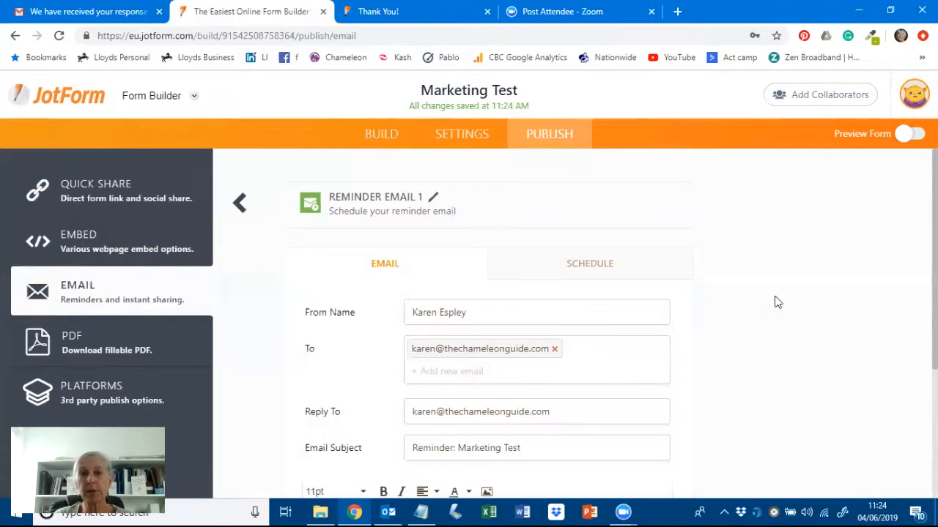
pyautogui.scroll(-1, 775, 297)
pyautogui.scroll(-2, 772, 298)
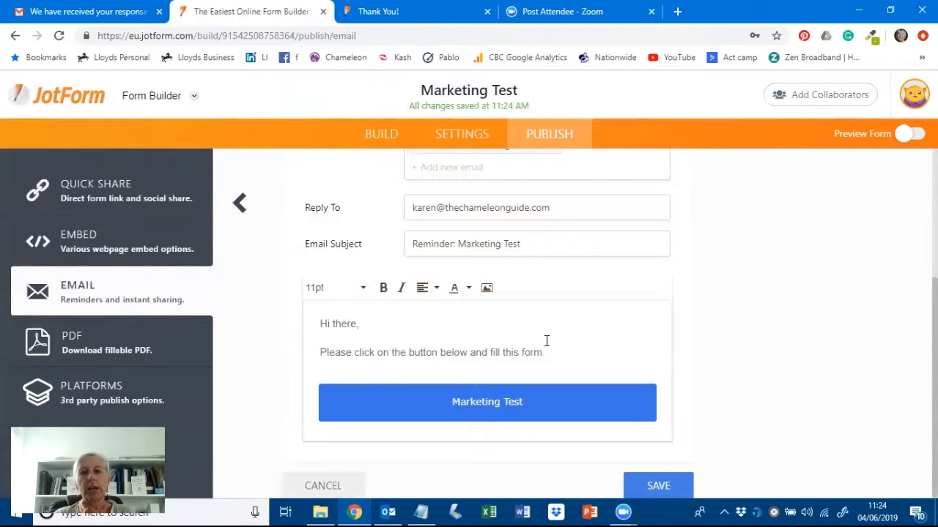
pyautogui.scroll(3, 733, 345)
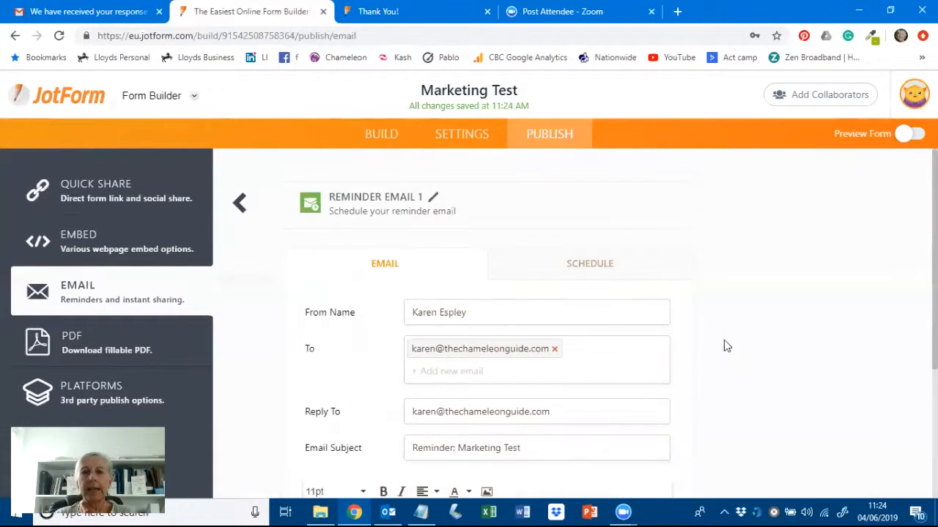
pyautogui.click(590, 265)
pyautogui.scroll(-1, 742, 289)
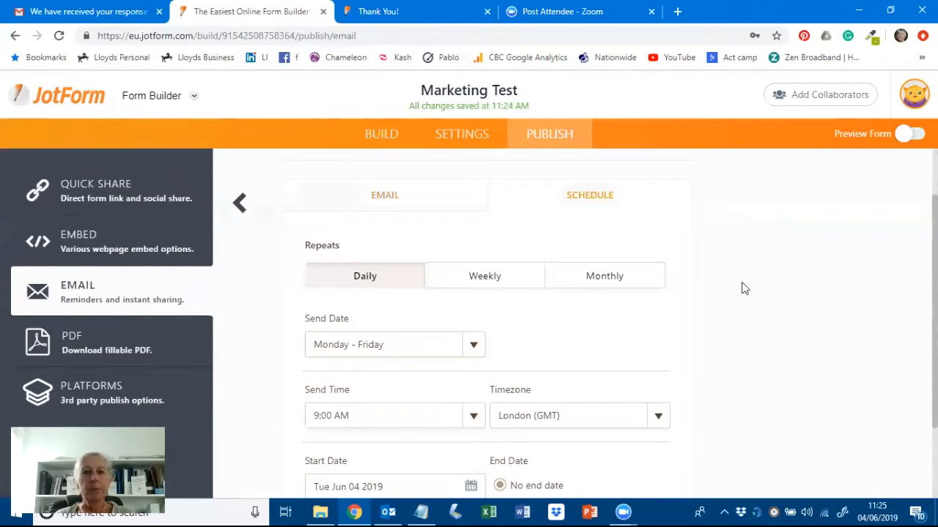
pyautogui.scroll(-1, 742, 289)
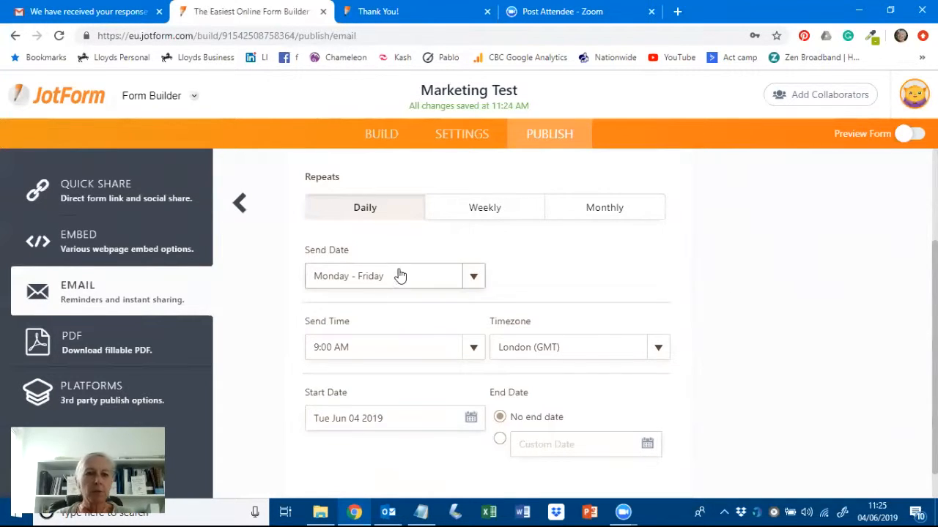
pyautogui.scroll(-1, 758, 299)
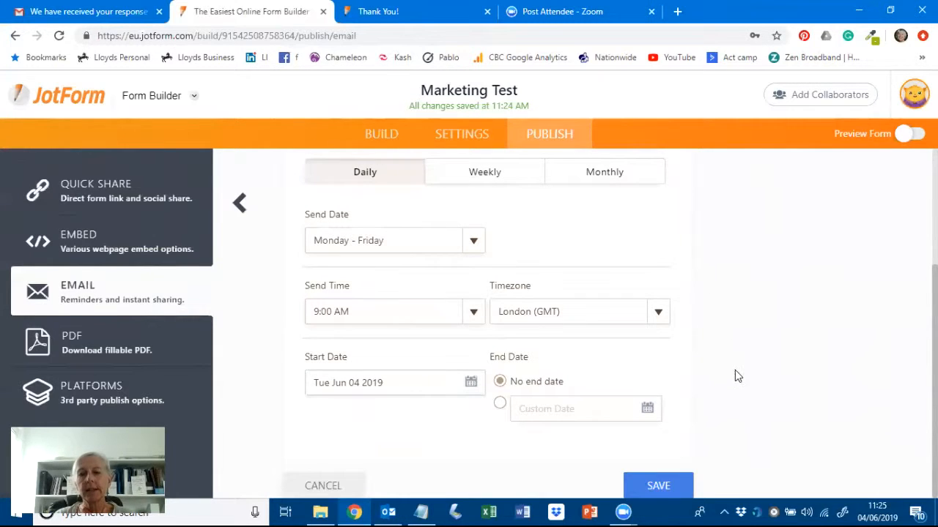